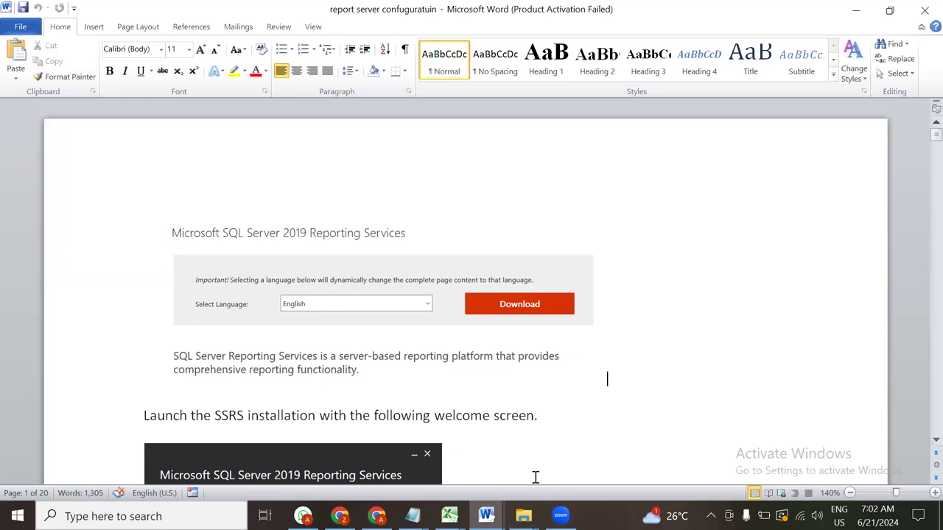
Open the PowerBI folder in Anup-Backup and its 'SQL Server and report server steps' file in Notepad
{"action": "mouse_move", "coordinate": [523, 515]}
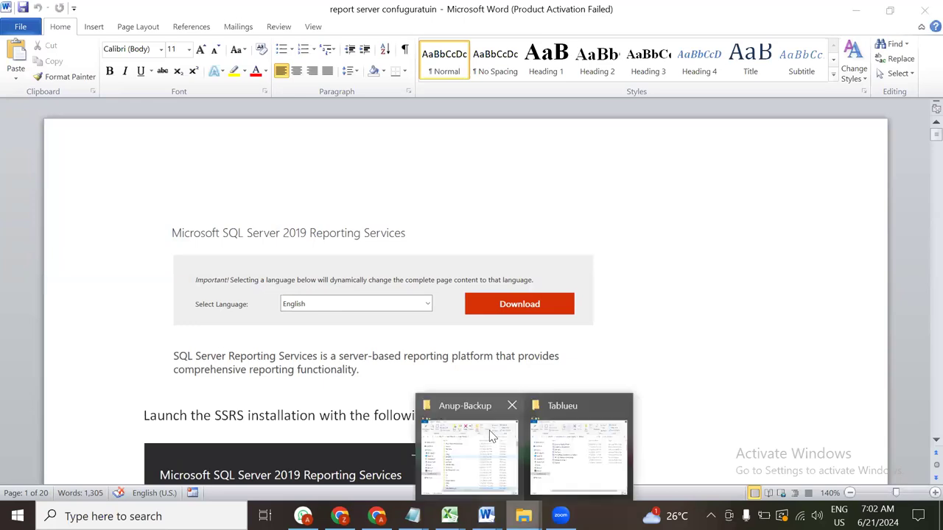
{"action": "left_click", "coordinate": [491, 432]}
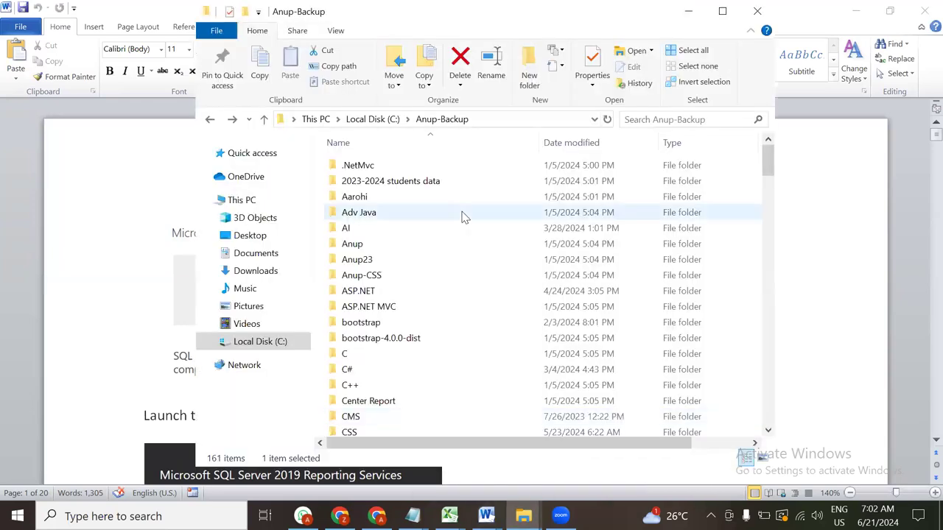
{"action": "scroll", "coordinate": [372, 311], "scroll_direction": "down", "scroll_amount": 3}
{"action": "scroll", "coordinate": [372, 311], "scroll_direction": "down", "scroll_amount": 10}
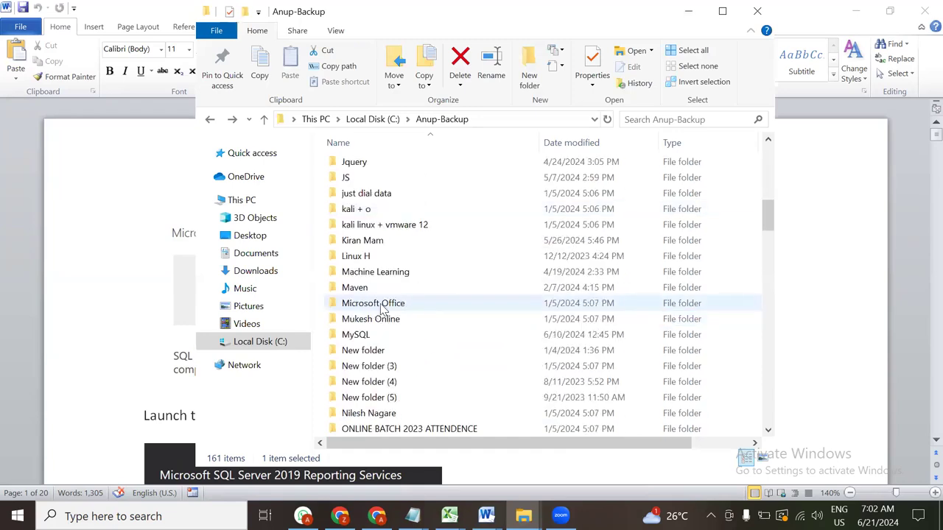
{"action": "scroll", "coordinate": [373, 313], "scroll_direction": "down", "scroll_amount": 4}
{"action": "left_click", "coordinate": [380, 305]}
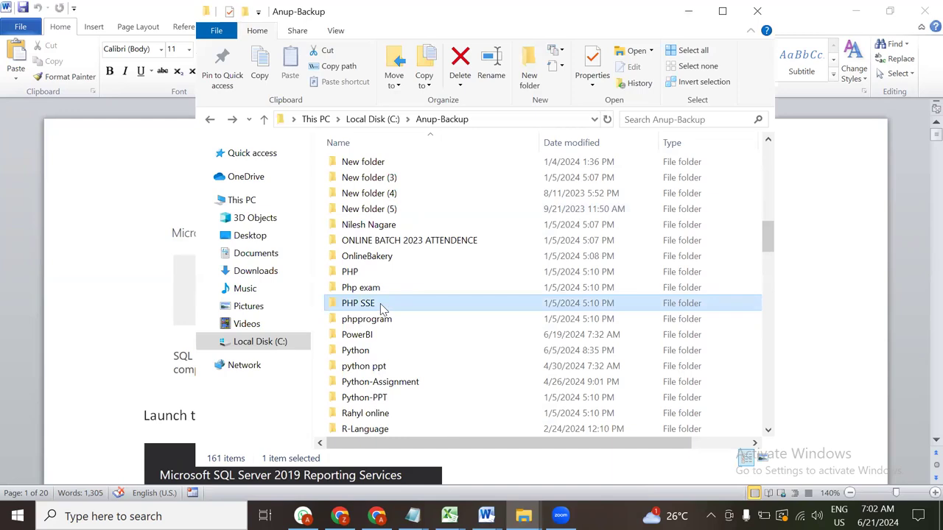
{"action": "key", "text": "Down"}
{"action": "key", "text": "Down"}
{"action": "key", "text": "Down"}
{"action": "double_click", "coordinate": [388, 336]}
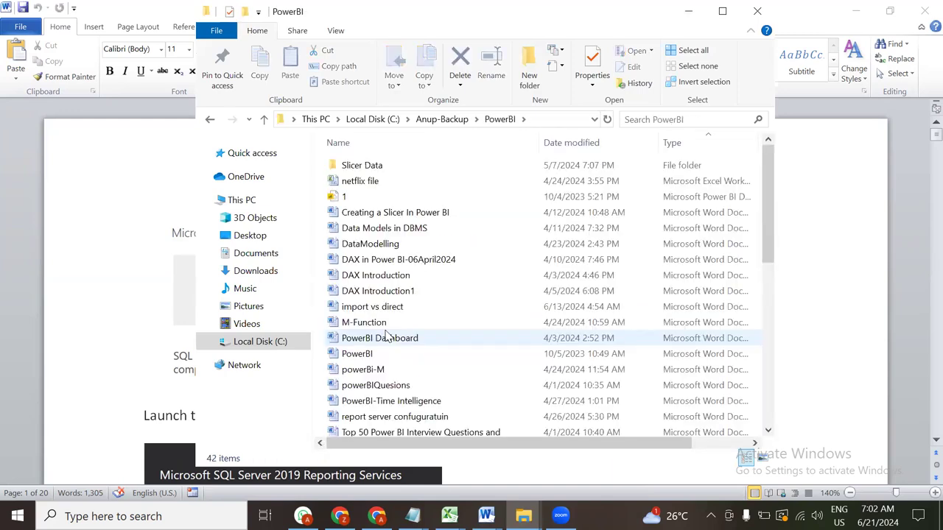
{"action": "scroll", "coordinate": [388, 336], "scroll_direction": "down", "scroll_amount": 8}
{"action": "double_click", "coordinate": [452, 367]}
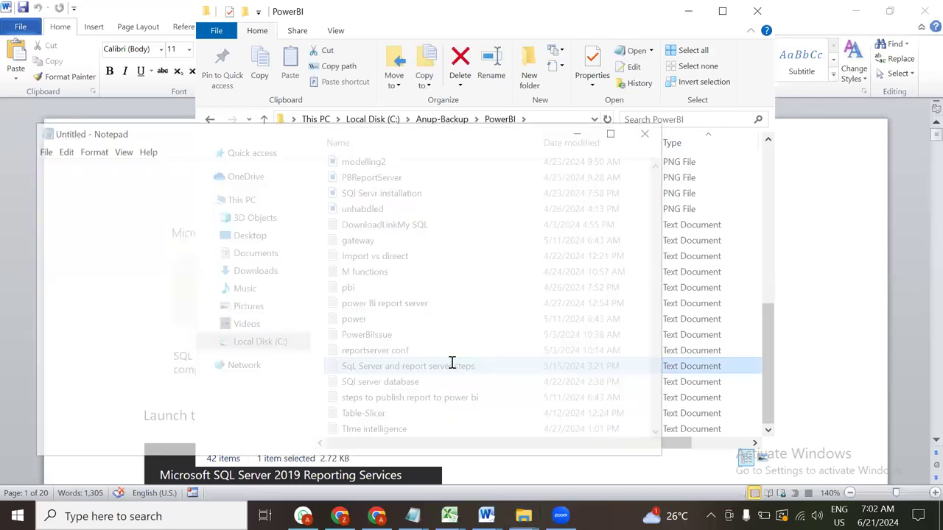
Minimize the Notepad steps notes and File Explorer to reveal the Word report server guide
{"action": "scroll", "coordinate": [442, 250], "scroll_direction": "down", "scroll_amount": 8}
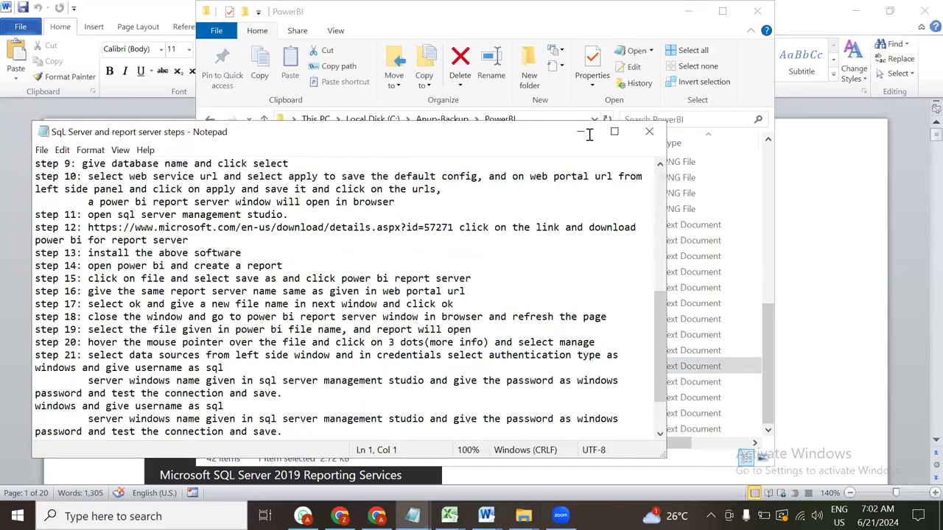
{"action": "left_click", "coordinate": [586, 133]}
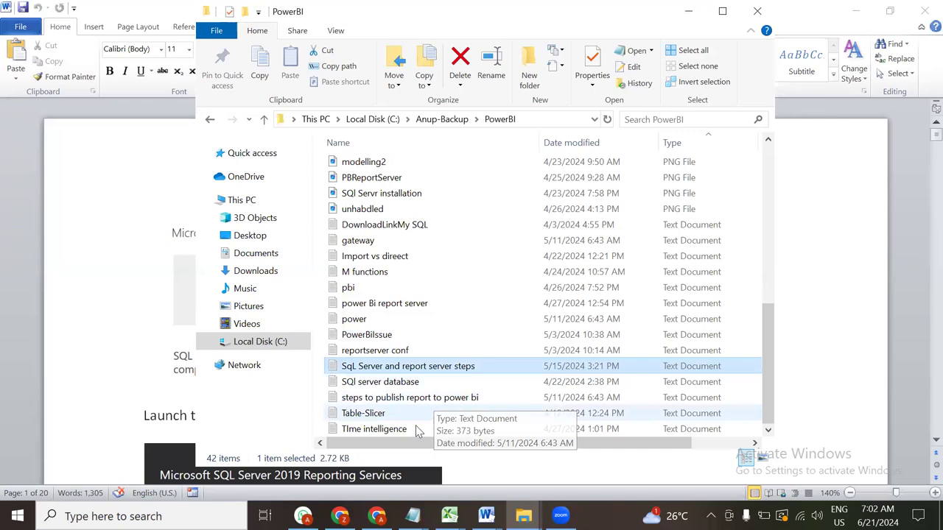
{"action": "mouse_move", "coordinate": [339, 515]}
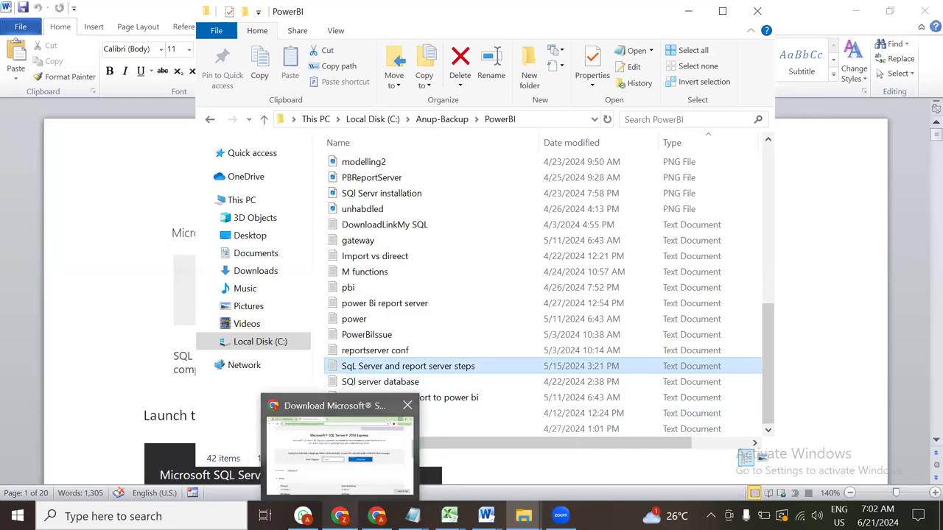
{"action": "mouse_move", "coordinate": [302, 516]}
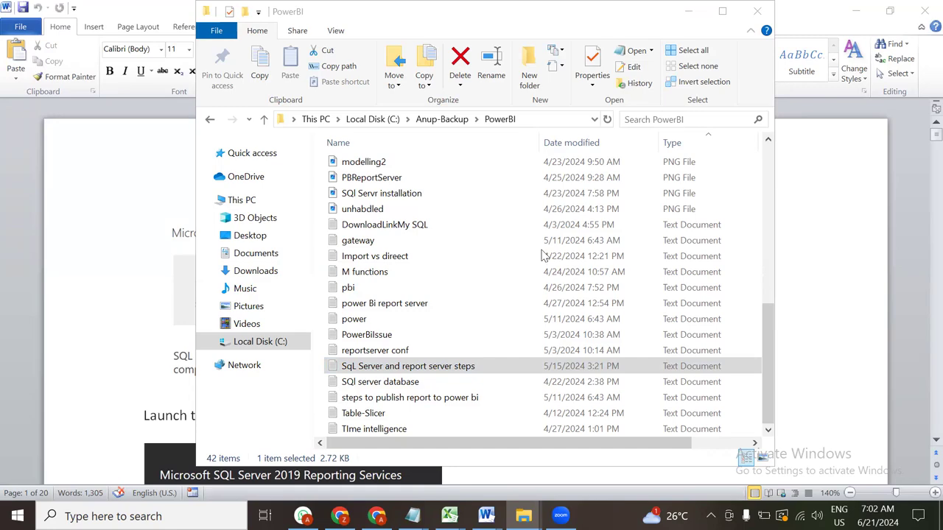
{"action": "left_click", "coordinate": [689, 13]}
{"action": "scroll", "coordinate": [585, 358], "scroll_direction": "down", "scroll_amount": 6}
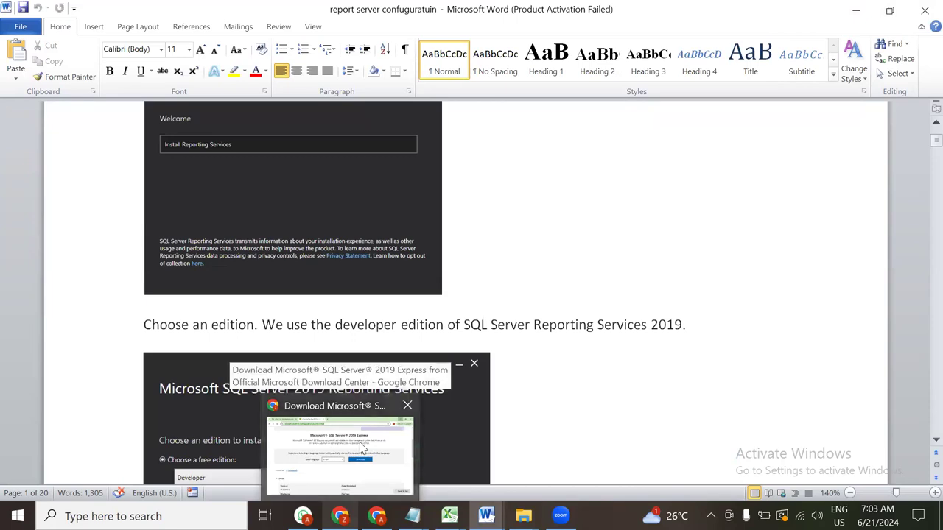
{"action": "mouse_move", "coordinate": [486, 516]}
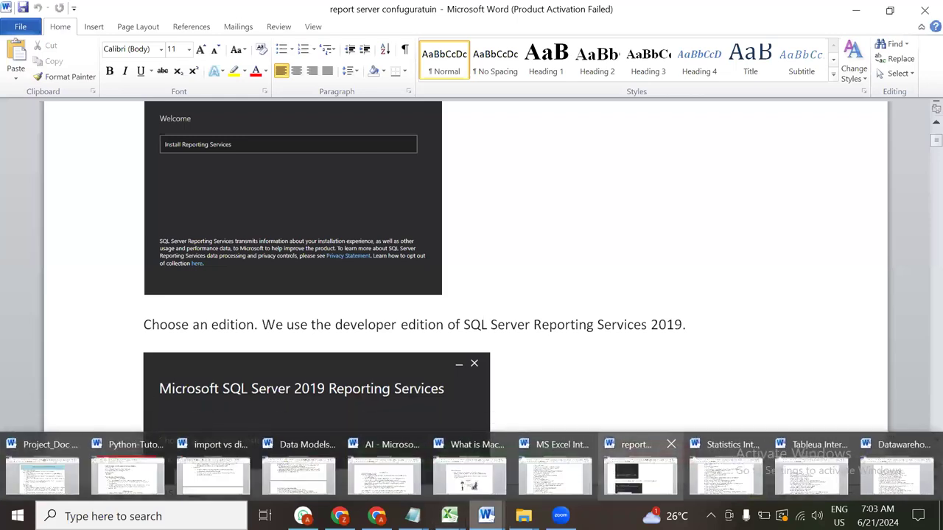
{"action": "left_click", "coordinate": [640, 475]}
{"action": "scroll", "coordinate": [180, 324], "scroll_direction": "up", "scroll_amount": 5}
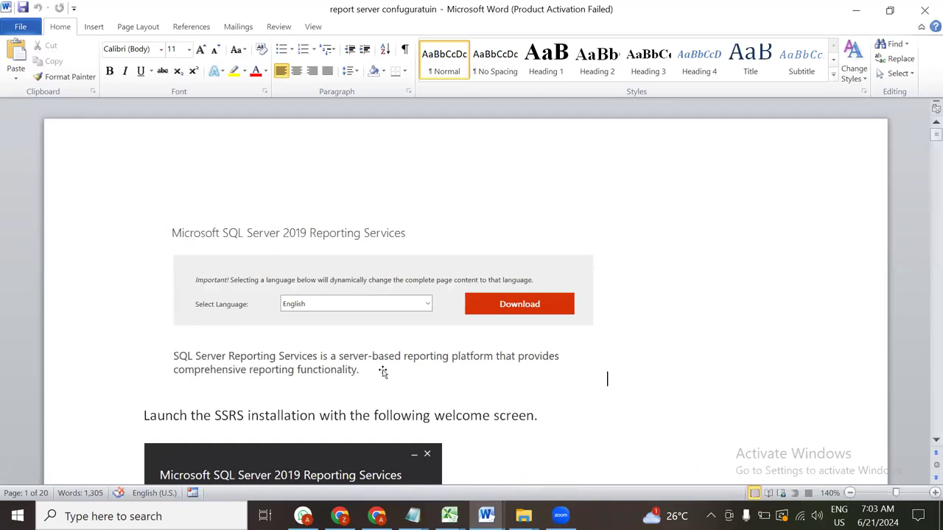
{"action": "scroll", "coordinate": [383, 372], "scroll_direction": "down", "scroll_amount": 5}
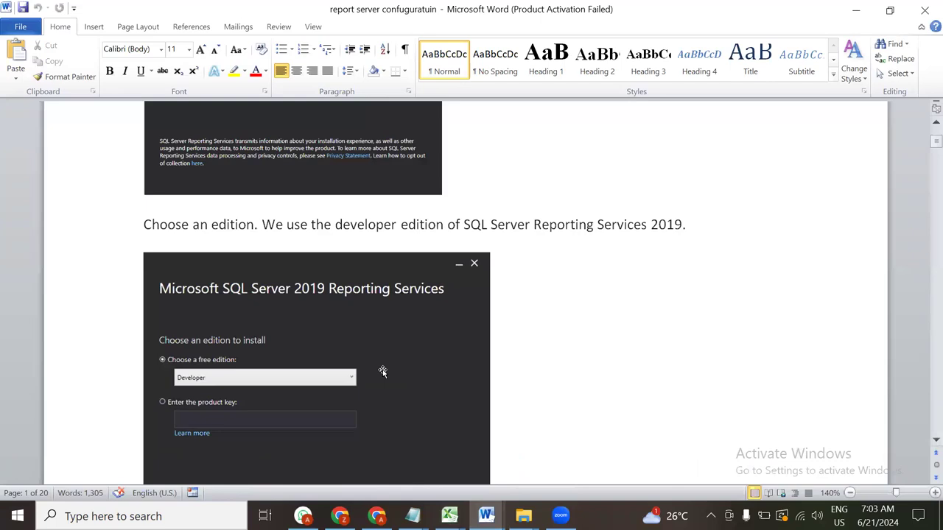
{"action": "scroll", "coordinate": [382, 372], "scroll_direction": "down", "scroll_amount": 8}
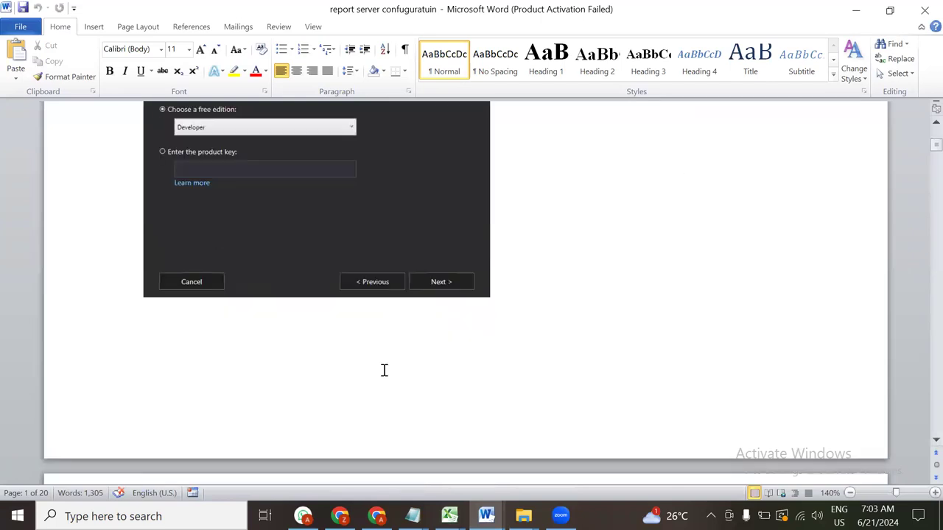
{"action": "scroll", "coordinate": [383, 372], "scroll_direction": "down", "scroll_amount": 3}
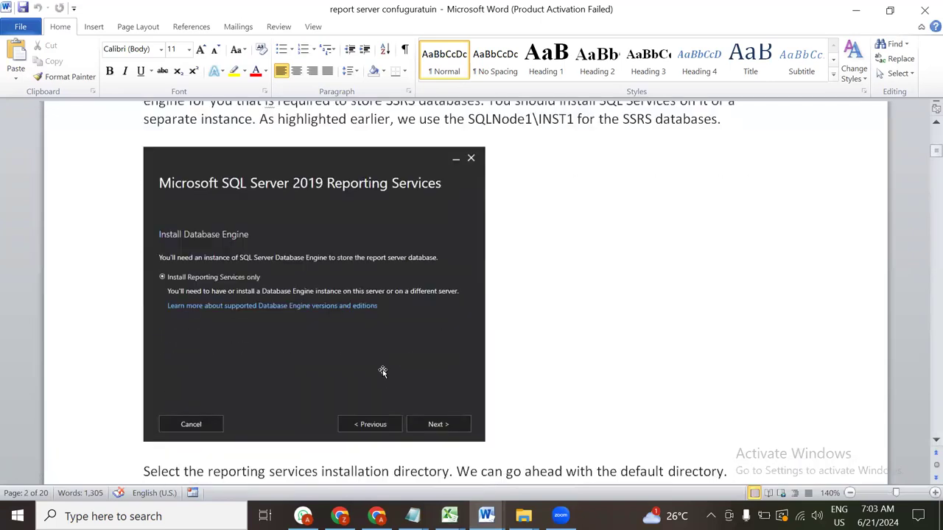
{"action": "scroll", "coordinate": [382, 372], "scroll_direction": "down", "scroll_amount": 15}
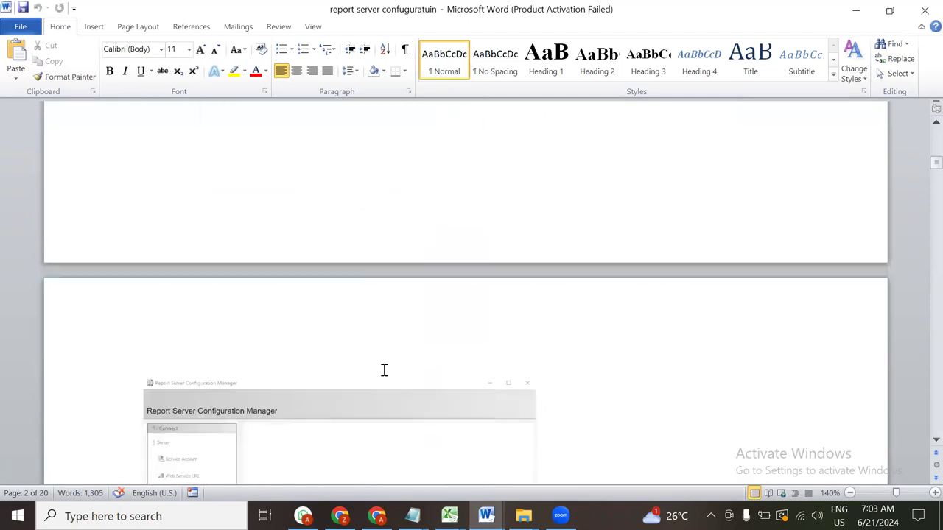
{"action": "scroll", "coordinate": [384, 370], "scroll_direction": "down", "scroll_amount": 5}
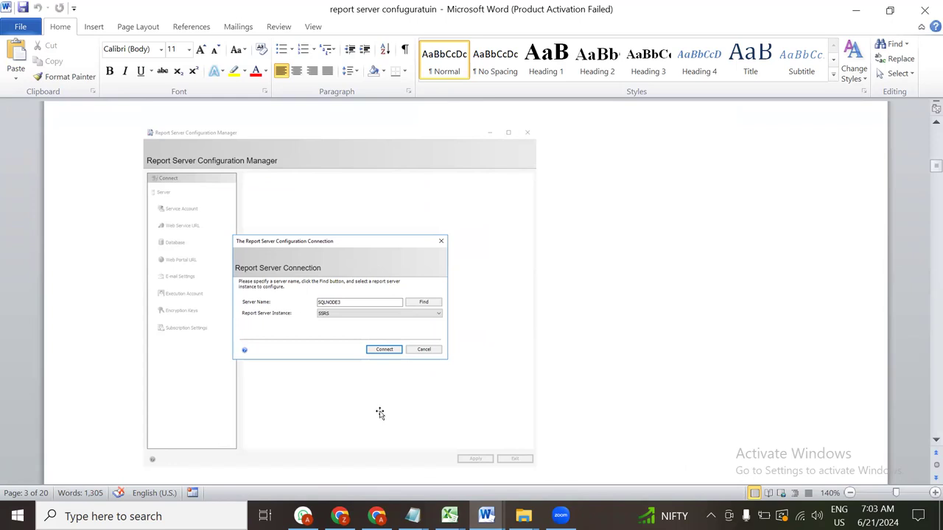
{"action": "scroll", "coordinate": [380, 415], "scroll_direction": "down", "scroll_amount": 3}
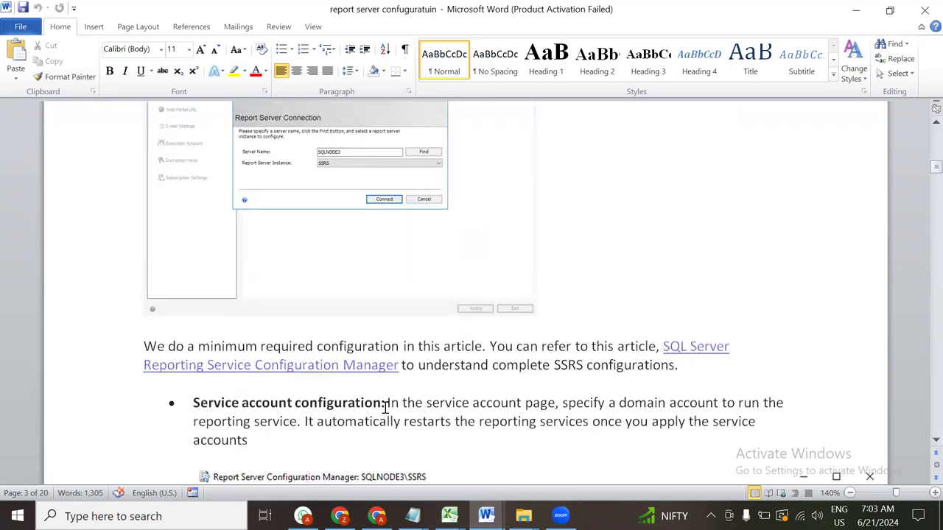
{"action": "scroll", "coordinate": [274, 204], "scroll_direction": "up", "scroll_amount": 3}
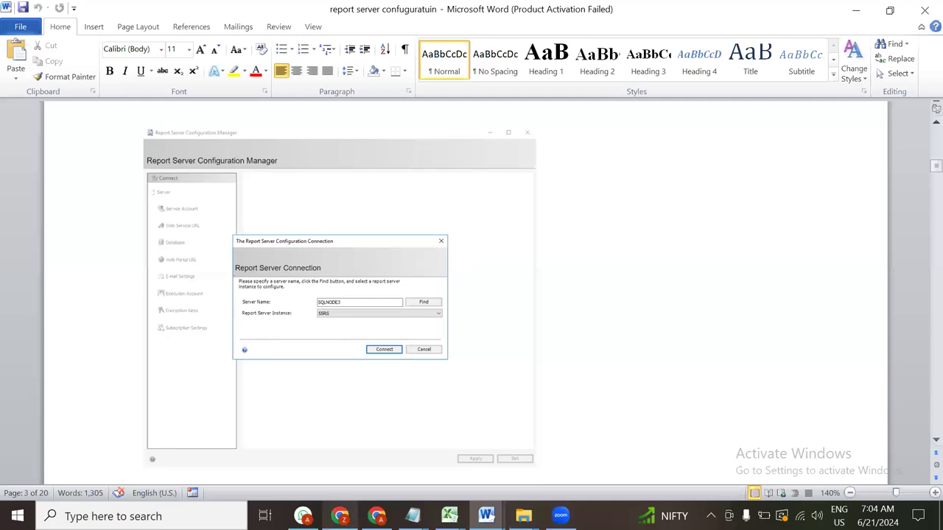
{"action": "mouse_move", "coordinate": [449, 515]}
{"action": "mouse_move", "coordinate": [412, 516]}
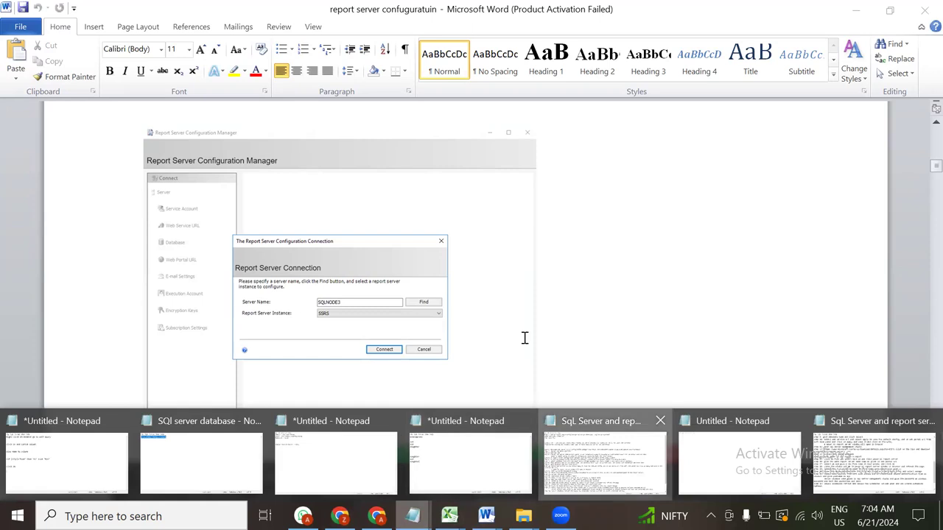
Copy the SQL Server downloads link from line 1 of the steps notes and switch to Chrome
{"action": "left_click", "coordinate": [571, 449]}
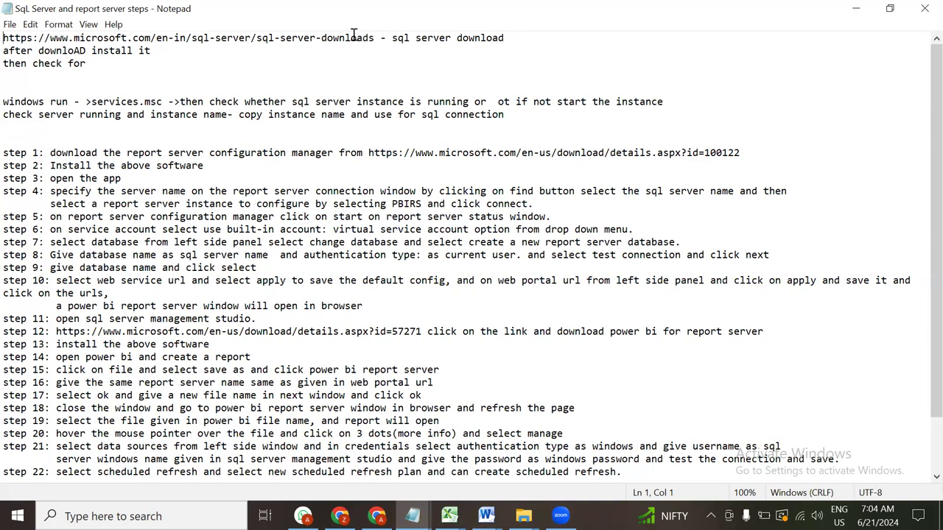
{"action": "left_click_drag", "start_coordinate": [375, 38], "coordinate": [3, 37]}
{"action": "key", "text": "ctrl+c"}
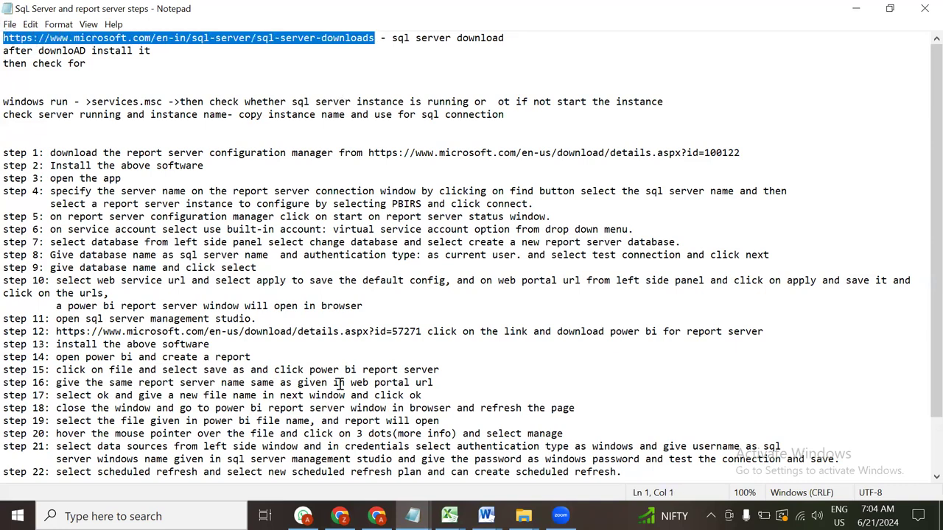
{"action": "key", "text": "alt+Tab"}
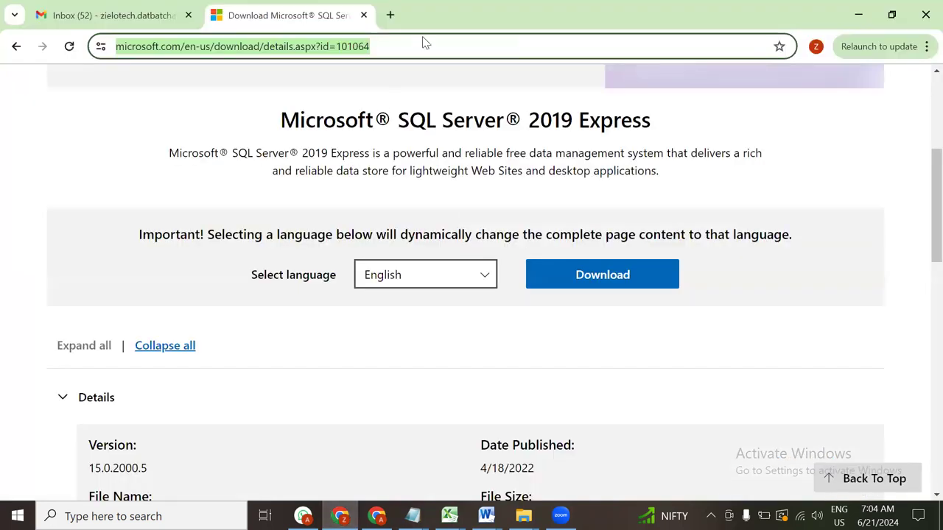
Load the SQL Server downloads page from the copied link, view its editions, then minimize Chrome
{"action": "key", "text": "ctrl+v"}
{"action": "key", "text": "Return"}
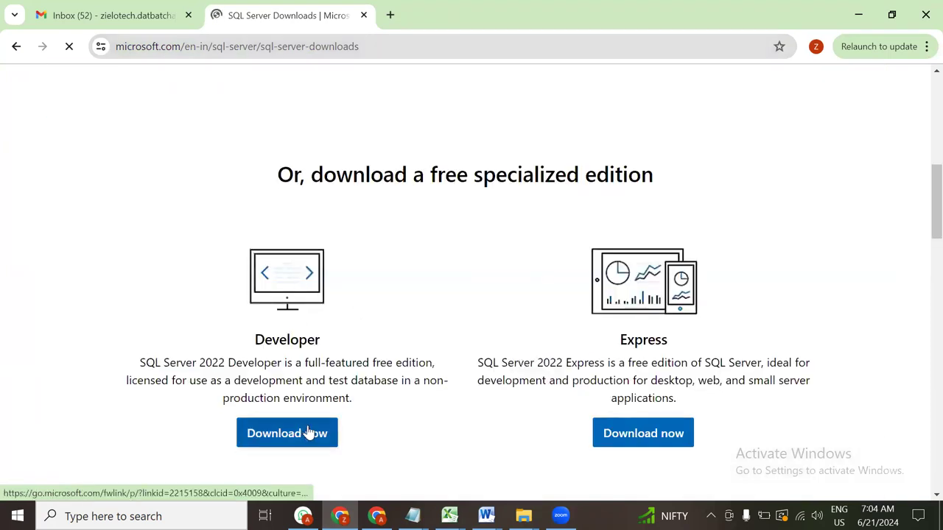
{"action": "scroll", "coordinate": [310, 434], "scroll_direction": "down", "scroll_amount": 2}
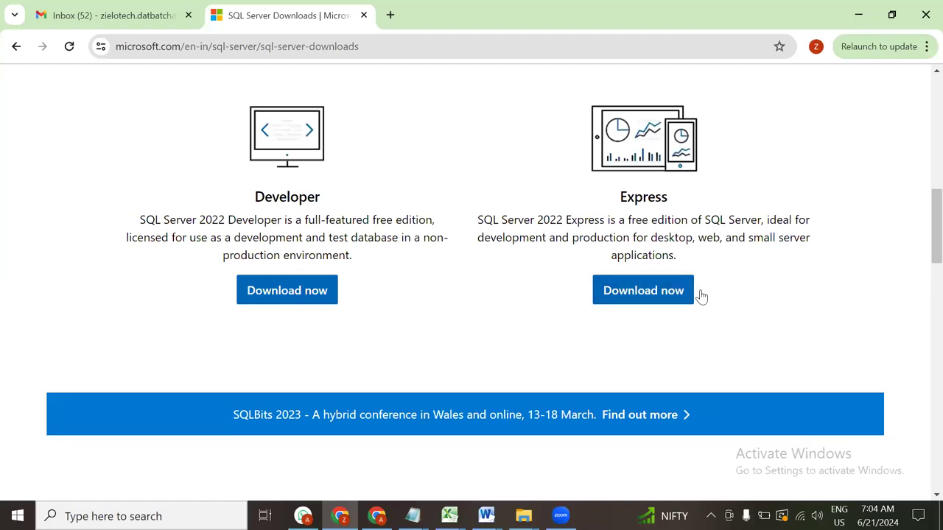
{"action": "left_click", "coordinate": [859, 16]}
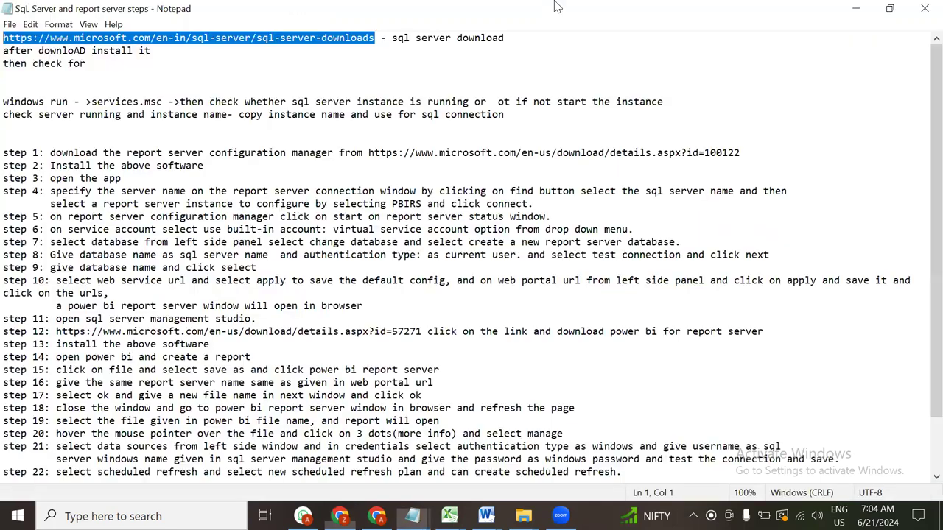
Copy services.msc from the notes and run it from the Run box to launch Services
{"action": "left_click", "coordinate": [103, 69]}
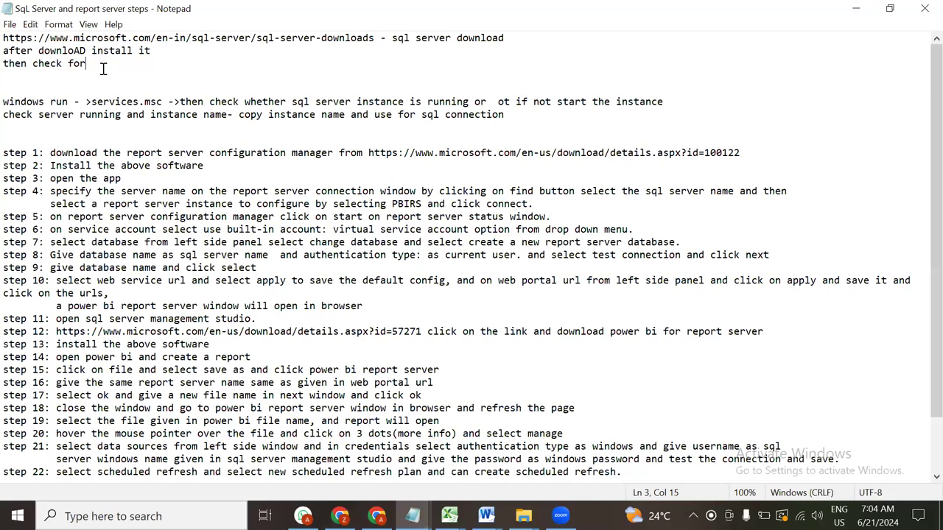
{"action": "left_click", "coordinate": [64, 105]}
{"action": "double_click", "coordinate": [64, 107]}
{"action": "left_click_drag", "start_coordinate": [90, 103], "coordinate": [163, 103]}
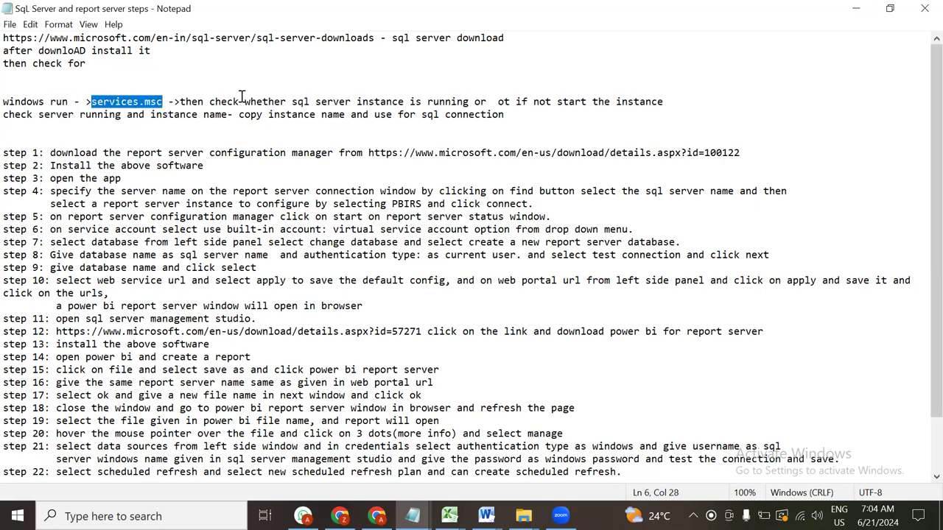
{"action": "key", "text": "ctrl+c"}
{"action": "key", "text": "super+r"}
{"action": "key", "text": "ctrl+v"}
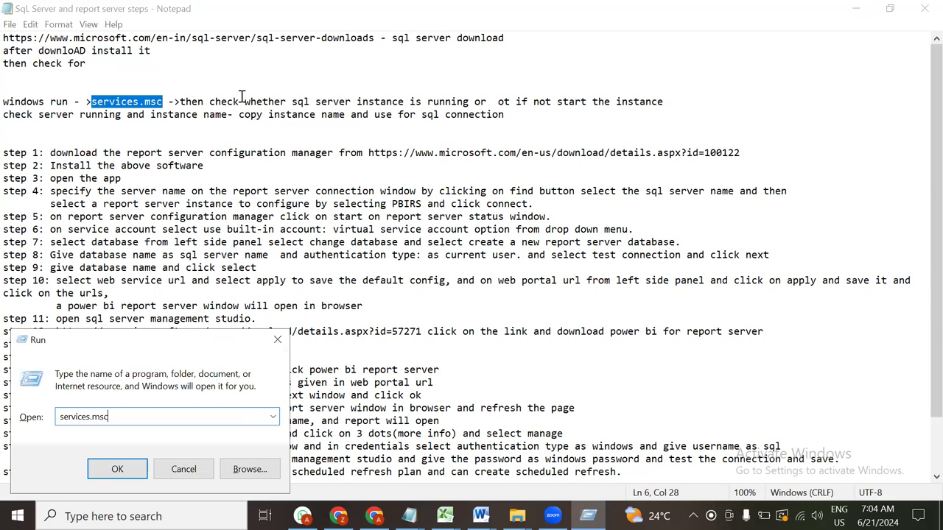
{"action": "key", "text": "Return"}
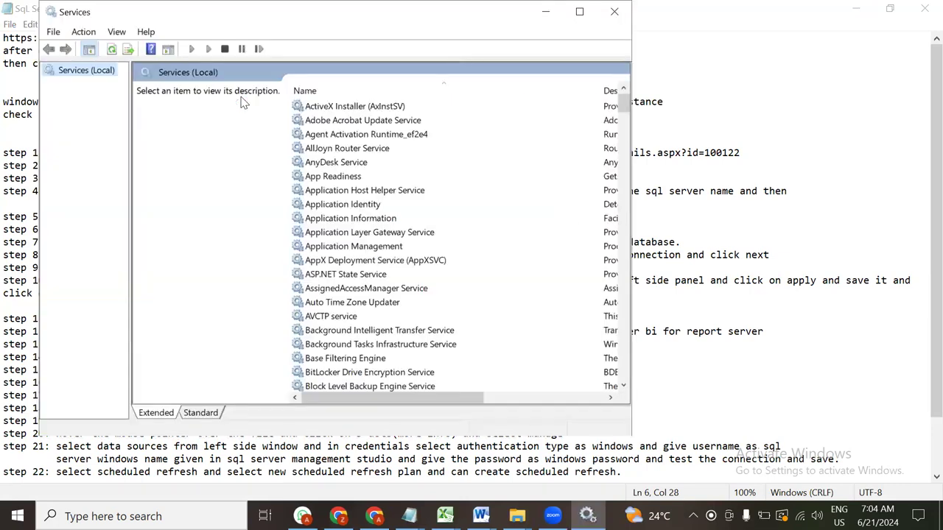
Find the MySQL80 service in the Services list and confirm it is running
{"action": "scroll", "coordinate": [455, 197], "scroll_direction": "down", "scroll_amount": 11}
{"action": "scroll", "coordinate": [456, 192], "scroll_direction": "down", "scroll_amount": 16}
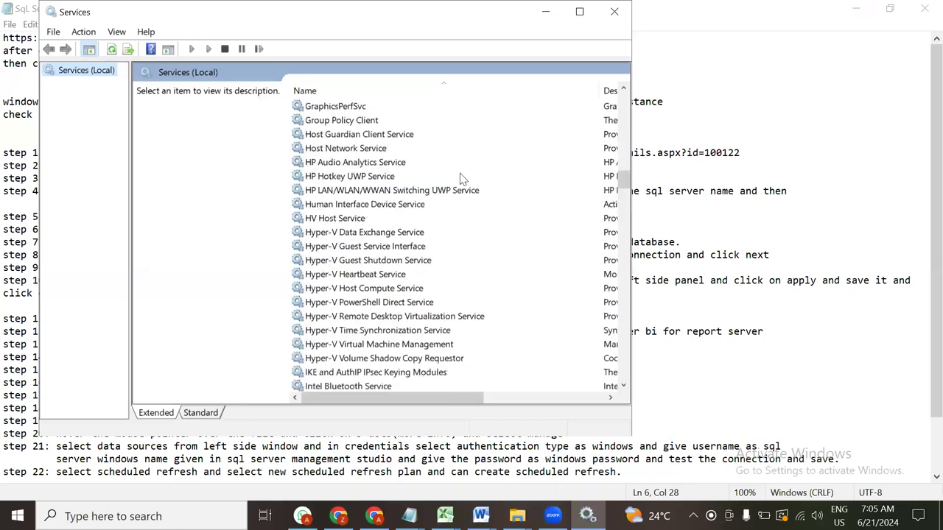
{"action": "left_click", "coordinate": [460, 177]}
{"action": "key", "text": "s"}
{"action": "key", "text": "s"}
{"action": "key", "text": "s"}
{"action": "key", "text": "s"}
{"action": "key", "text": "s"}
{"action": "key", "text": "s"}
{"action": "key", "text": "s"}
{"action": "scroll", "coordinate": [461, 177], "scroll_direction": "down", "scroll_amount": 3}
{"action": "scroll", "coordinate": [460, 177], "scroll_direction": "down", "scroll_amount": 3}
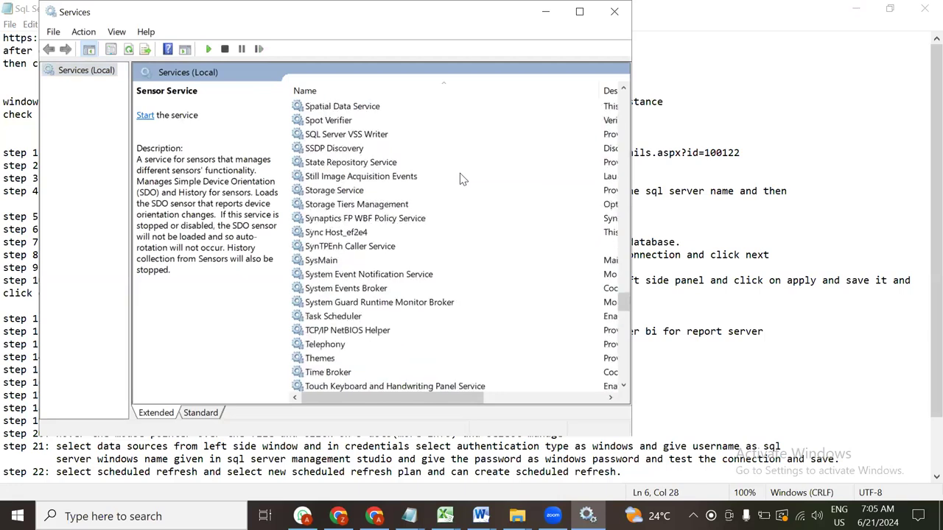
{"action": "key", "text": "m"}
{"action": "key", "text": "m"}
{"action": "key", "text": "m"}
{"action": "key", "text": "m"}
{"action": "key", "text": "m"}
{"action": "key", "text": "m"}
{"action": "key", "text": "m"}
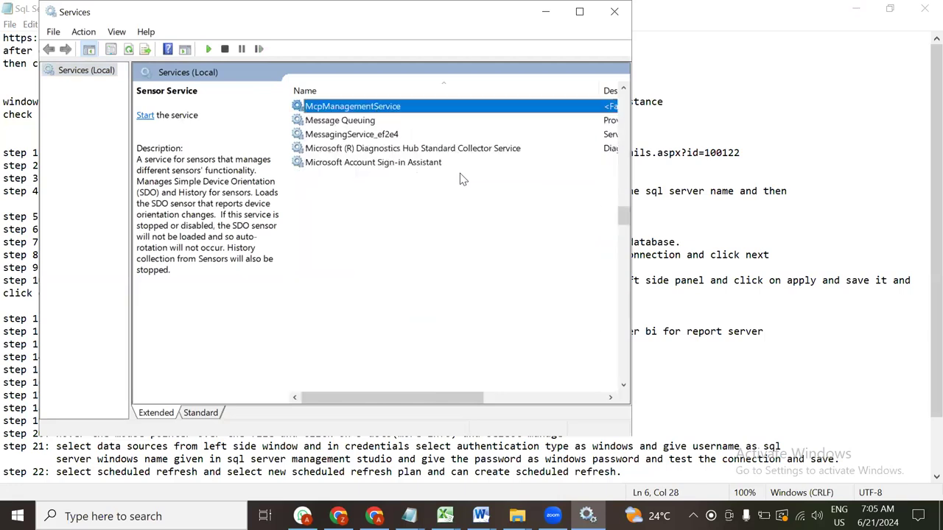
{"action": "key", "text": "m"}
{"action": "key", "text": "m"}
{"action": "key", "text": "m"}
{"action": "key", "text": "m"}
{"action": "key", "text": "m"}
{"action": "key", "text": "m"}
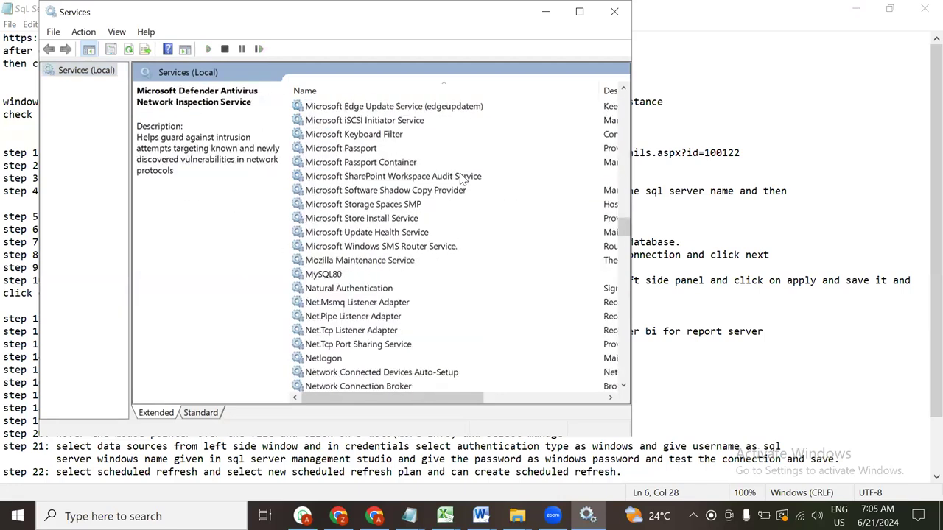
{"action": "key", "text": "m"}
{"action": "key", "text": "m"}
{"action": "key", "text": "m"}
{"action": "key", "text": "m"}
{"action": "key", "text": "m"}
{"action": "key", "text": "m"}
{"action": "key", "text": "m"}
{"action": "key", "text": "m"}
{"action": "key", "text": "m"}
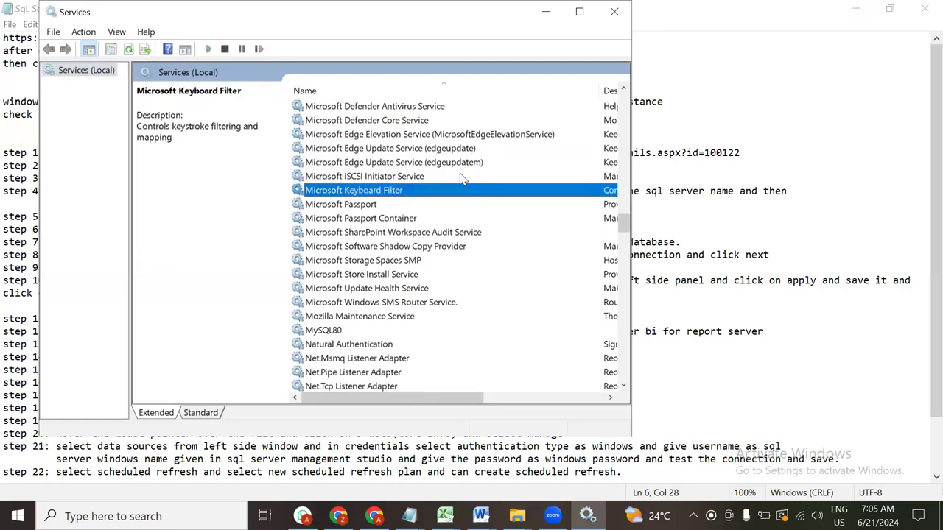
{"action": "key", "text": "m"}
{"action": "key", "text": "m"}
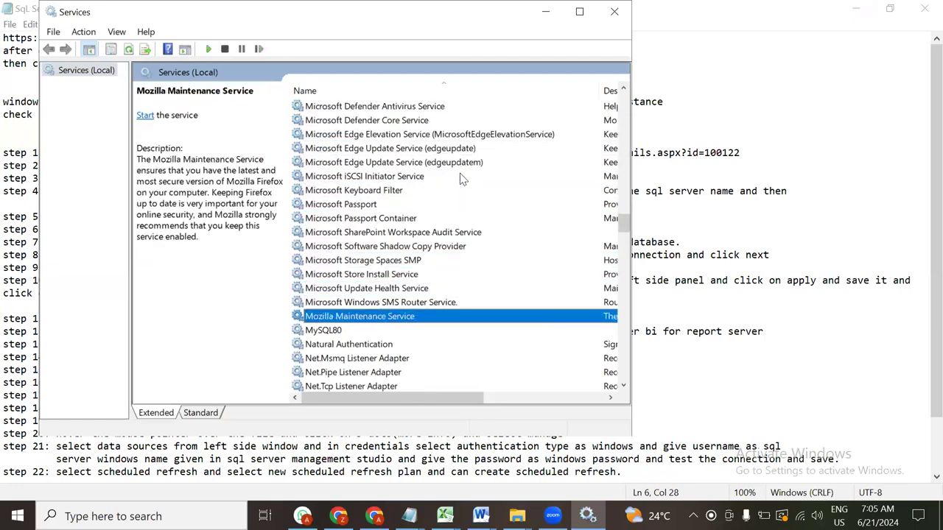
{"action": "key", "text": "m"}
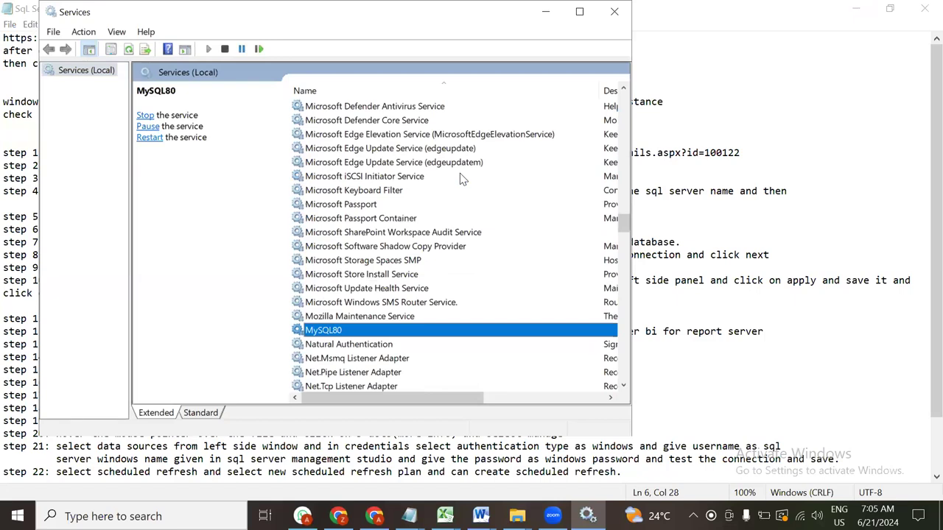
{"action": "key", "text": "m"}
{"action": "key", "text": "m"}
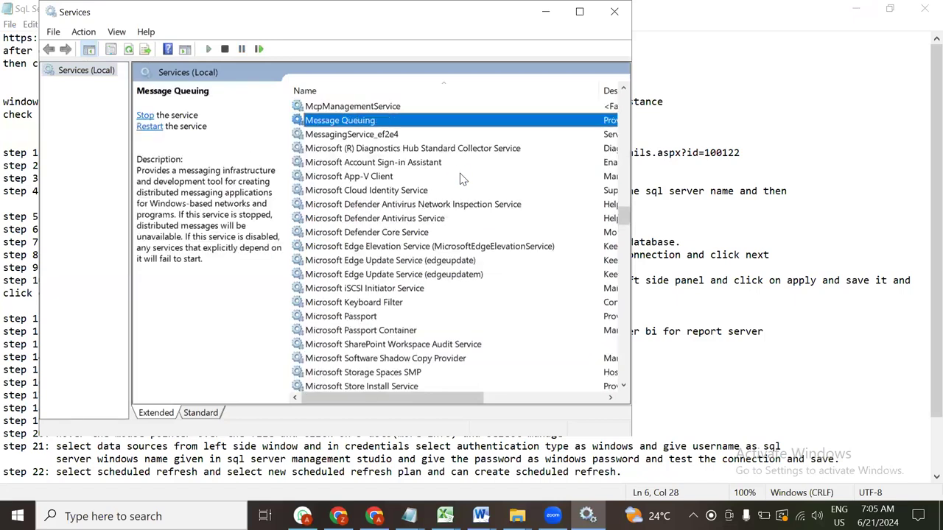
{"action": "key", "text": "m"}
{"action": "key", "text": "m"}
{"action": "key", "text": "m"}
{"action": "key", "text": "m"}
{"action": "key", "text": "m"}
{"action": "key", "text": "m"}
{"action": "key", "text": "m"}
{"action": "key", "text": "m"}
{"action": "key", "text": "m"}
{"action": "key", "text": "m"}
{"action": "key", "text": "m"}
{"action": "key", "text": "m"}
{"action": "key", "text": "m"}
{"action": "key", "text": "m"}
{"action": "key", "text": "m"}
{"action": "key", "text": "m"}
{"action": "key", "text": "m"}
{"action": "key", "text": "m"}
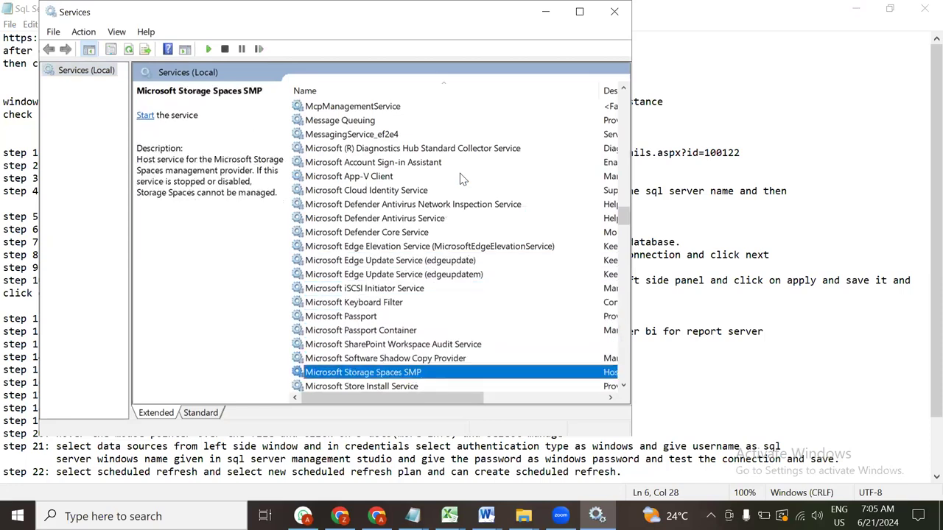
{"action": "key", "text": "m"}
{"action": "key", "text": "m"}
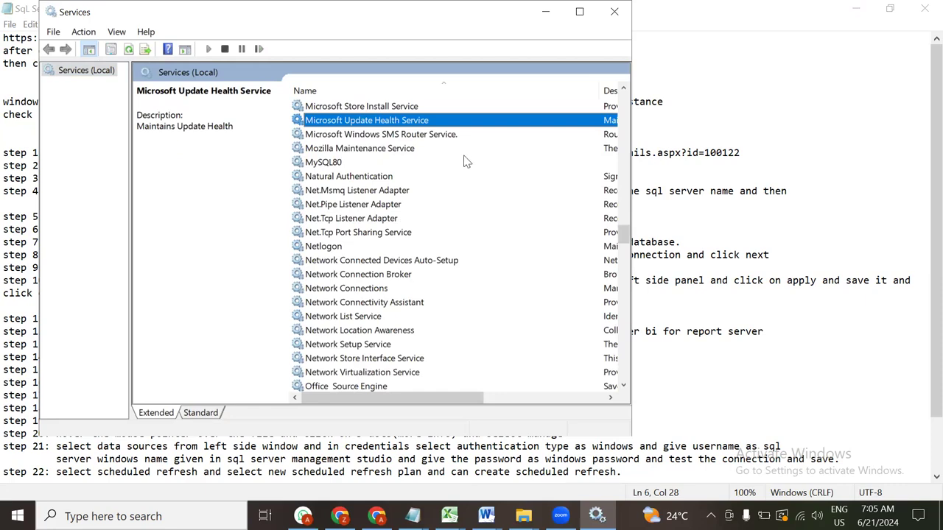
{"action": "left_click", "coordinate": [361, 163]}
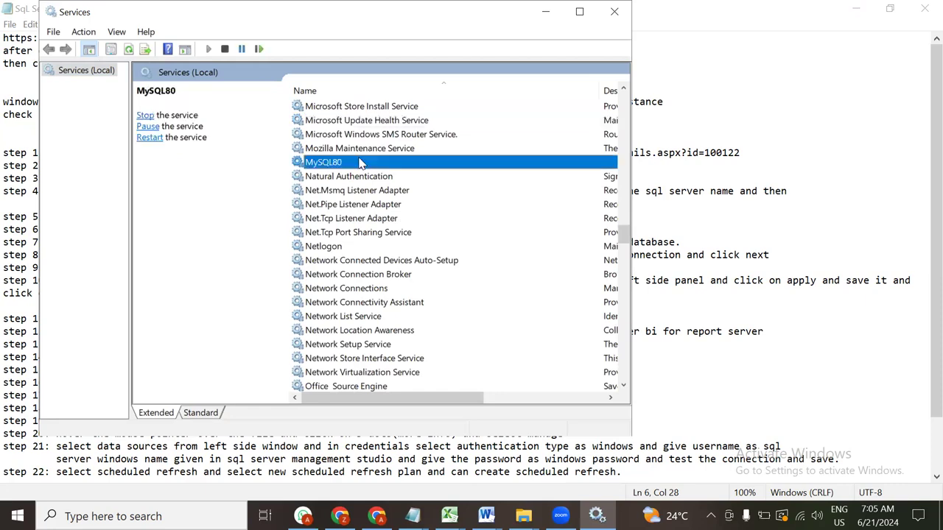
Confirm SQL Server VSS Writer is running, then close the Services window
{"action": "key", "text": "s"}
{"action": "key", "text": "Down"}
{"action": "key", "text": "Down"}
{"action": "key", "text": "Down"}
{"action": "key", "text": "Down"}
{"action": "key", "text": "Down"}
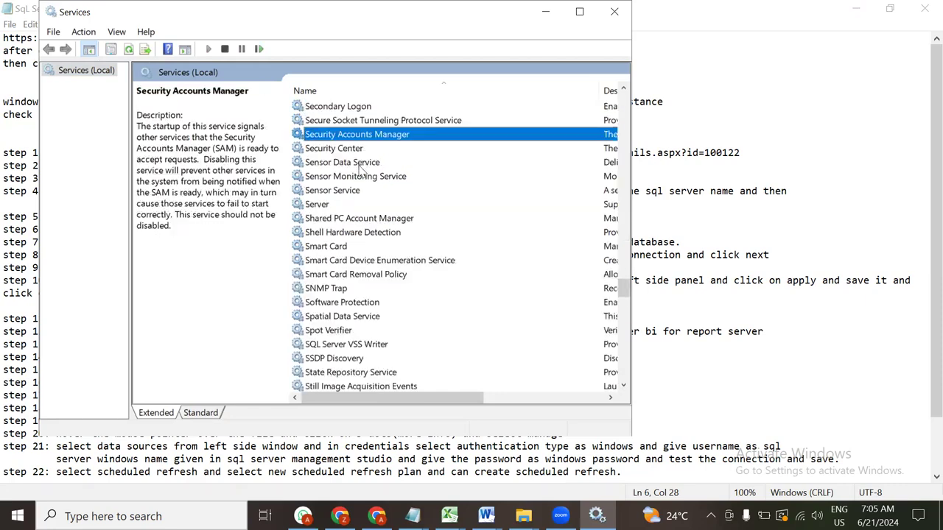
{"action": "scroll", "coordinate": [437, 223], "scroll_direction": "down", "scroll_amount": 5}
{"action": "key", "text": "Down"}
{"action": "key", "text": "Down"}
{"action": "key", "text": "Down"}
{"action": "key", "text": "Down"}
{"action": "key", "text": "Down"}
{"action": "key", "text": "Down"}
{"action": "key", "text": "Down"}
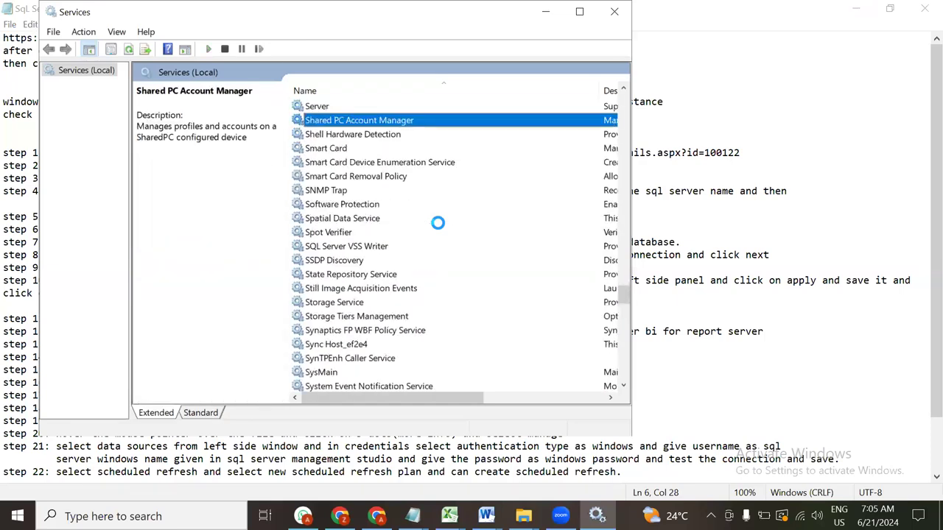
{"action": "key", "text": "Down"}
{"action": "key", "text": "Down"}
{"action": "key", "text": "Down"}
{"action": "key", "text": "Down"}
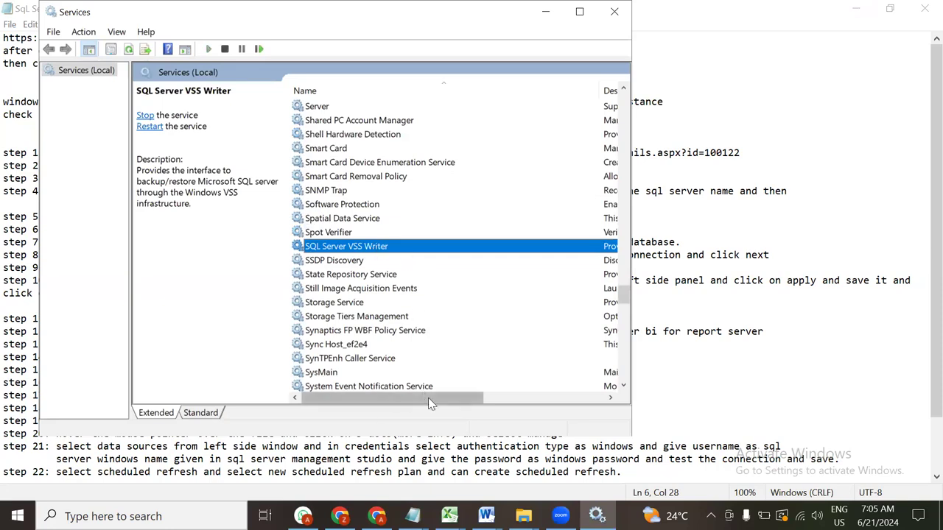
{"action": "left_click", "coordinate": [553, 402]}
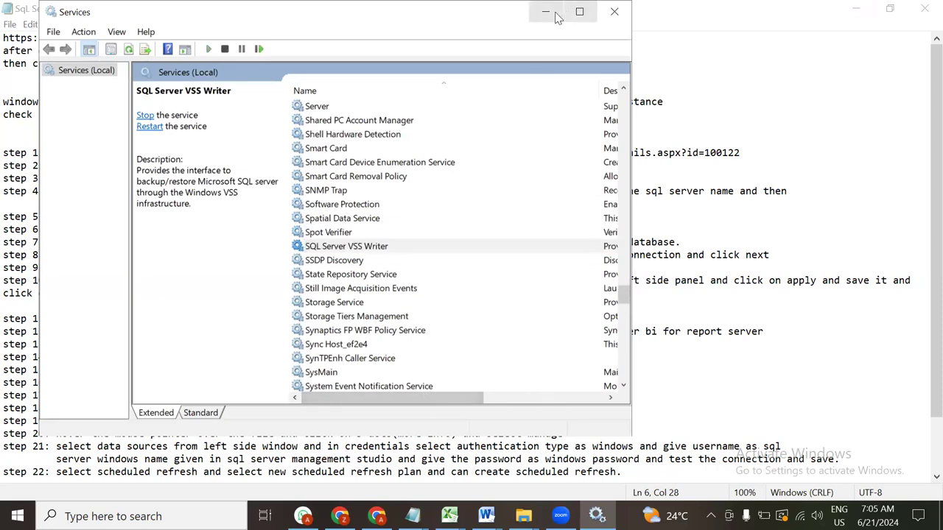
{"action": "left_click", "coordinate": [615, 12]}
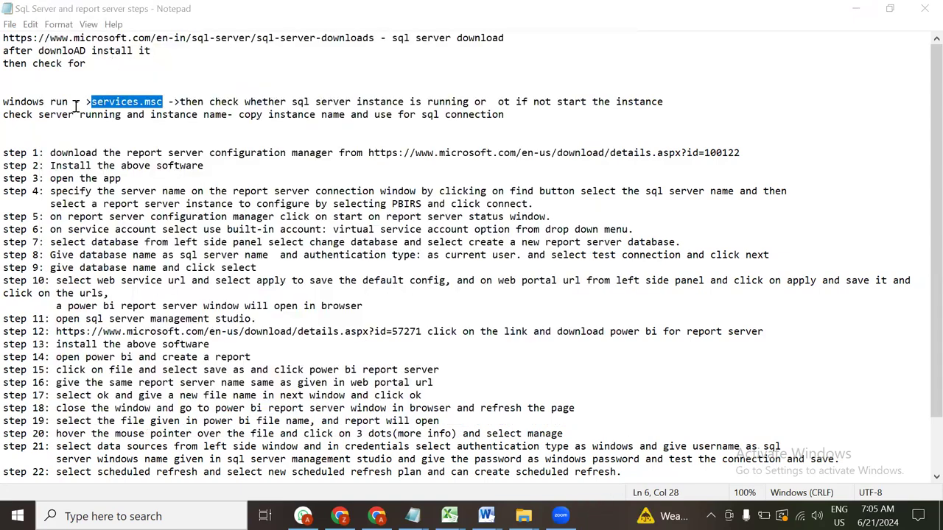
Bring up and dismiss the Run dialog, then bring up Windows search
{"action": "key", "text": "super+r"}
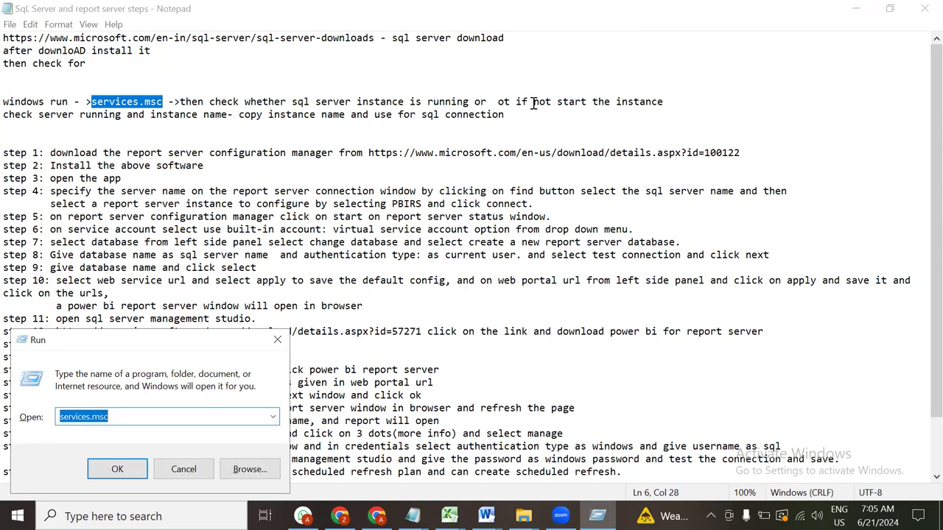
{"action": "left_click", "coordinate": [279, 340]}
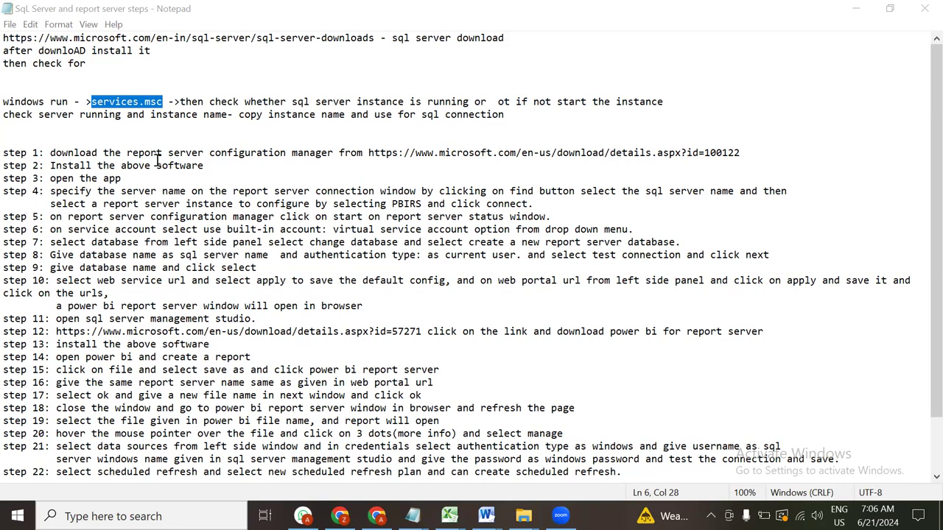
{"action": "key", "text": "super"}
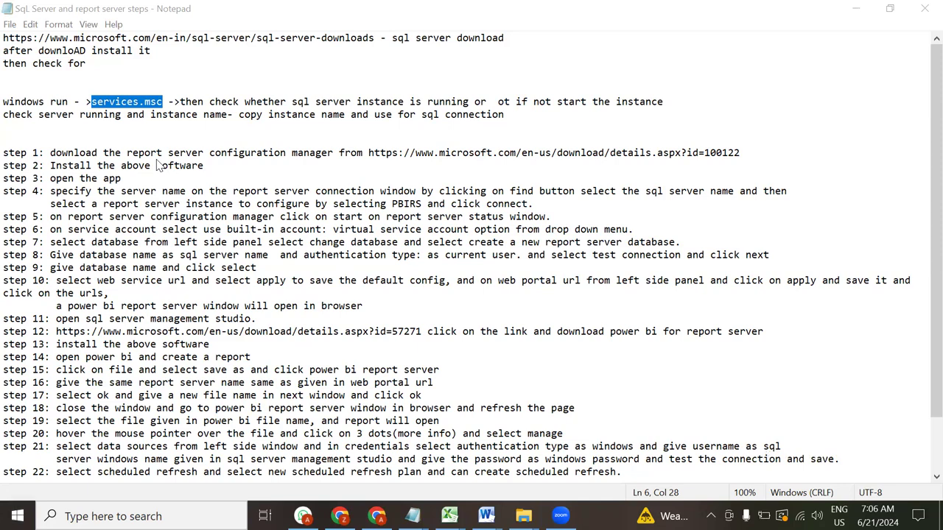
Launch Power BI Desktop from a 'power' search, minimize Notepad, and dismiss the start screen
{"action": "type", "text": "power"}
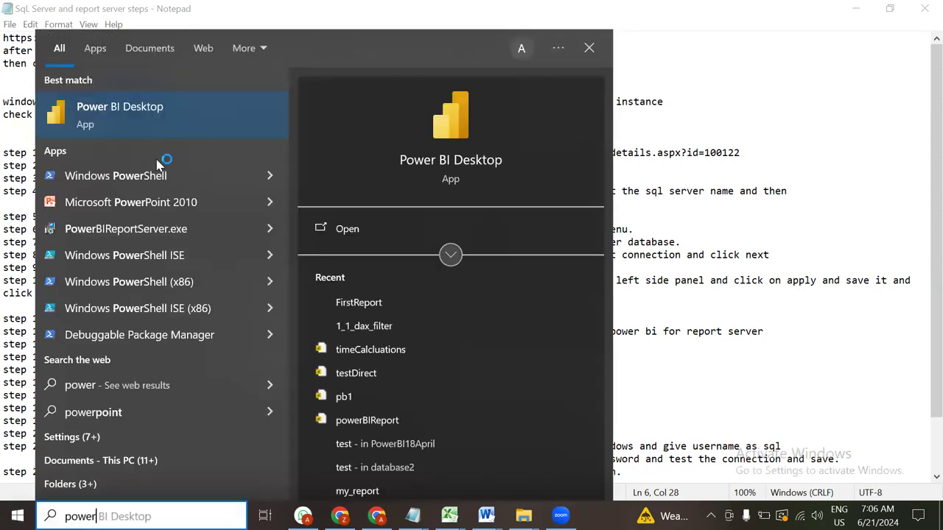
{"action": "key", "text": "Escape"}
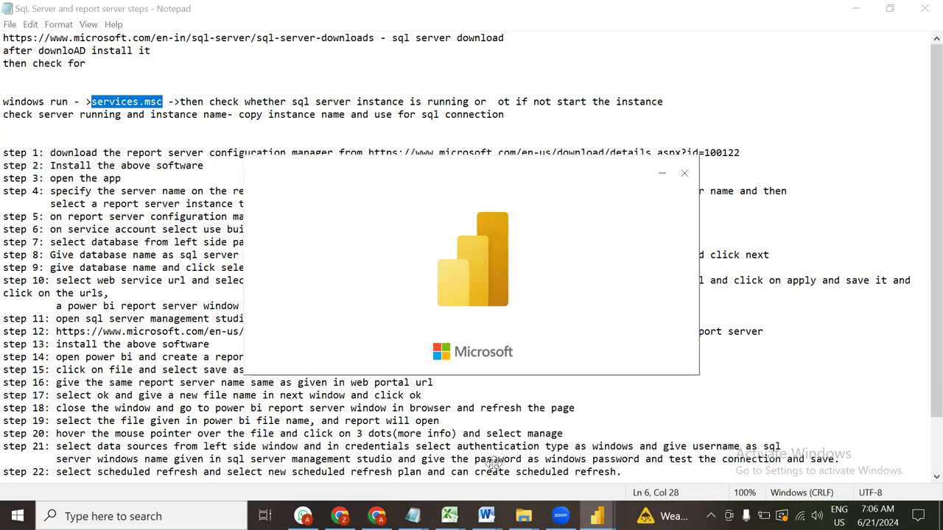
{"action": "left_click", "coordinate": [67, 471]}
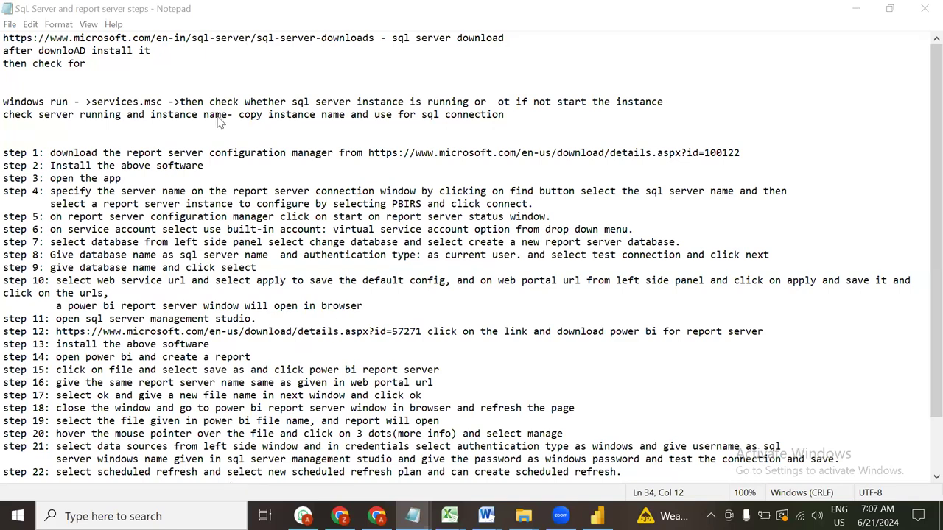
{"action": "left_click", "coordinate": [855, 9]}
{"action": "left_click", "coordinate": [865, 47]}
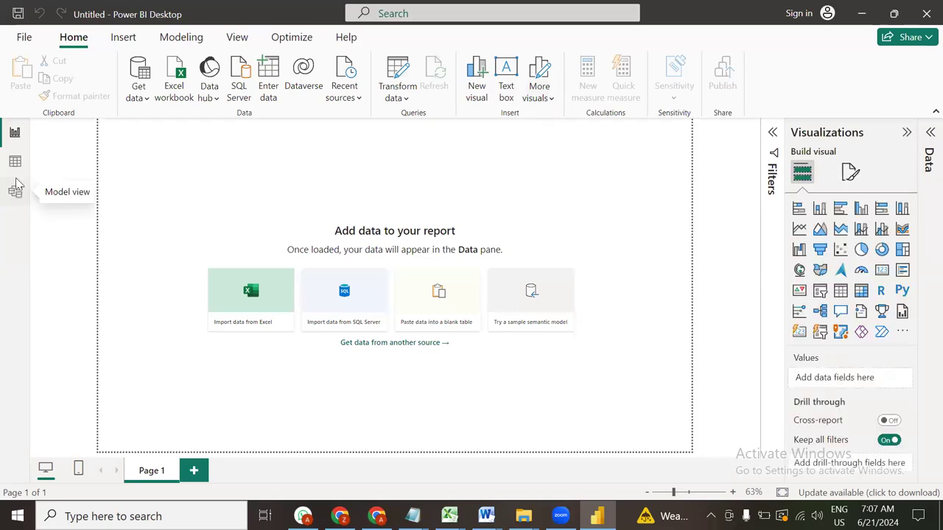
{"action": "left_click", "coordinate": [16, 187]}
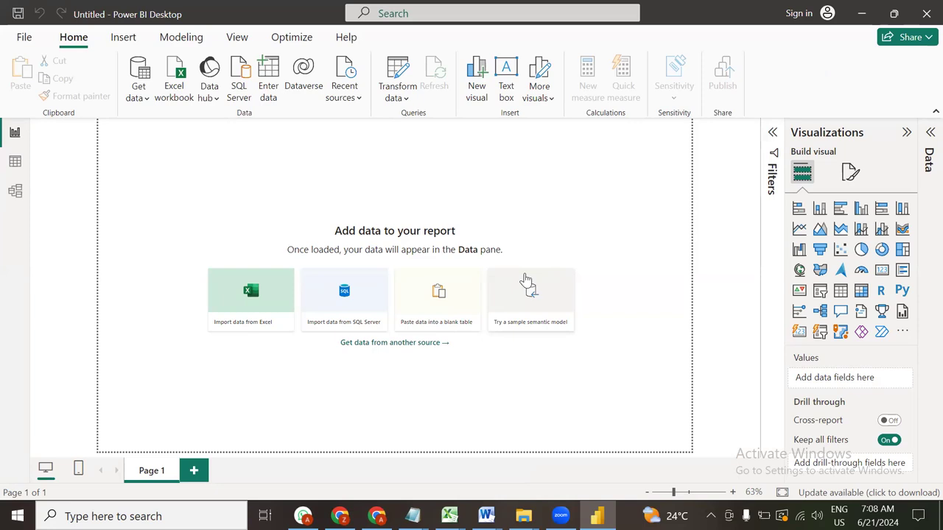
Launch Microsoft Excel 2010 from search and dismiss the Office Activation Wizard warning
{"action": "key", "text": "super"}
{"action": "type", "text": "ex el"}
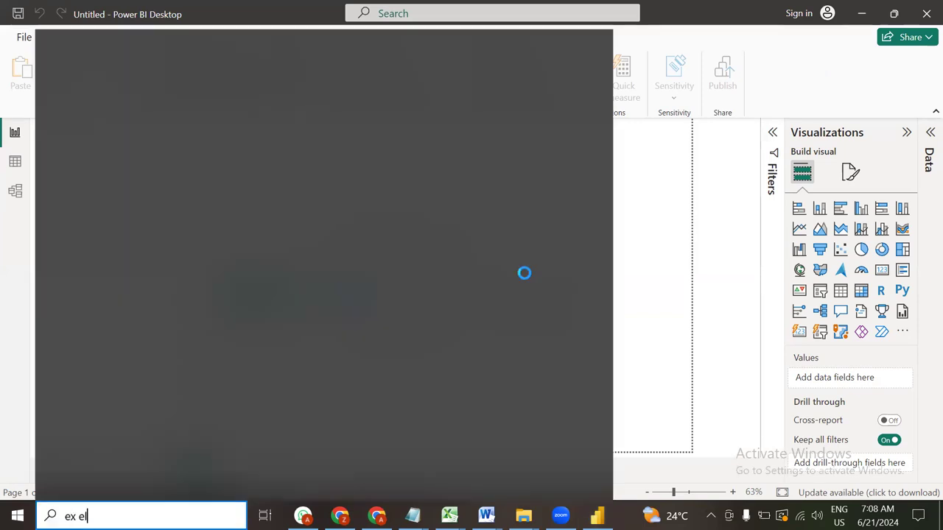
{"action": "key", "text": "BackSpace"}
{"action": "key", "text": "BackSpace"}
{"action": "key", "text": "BackSpace"}
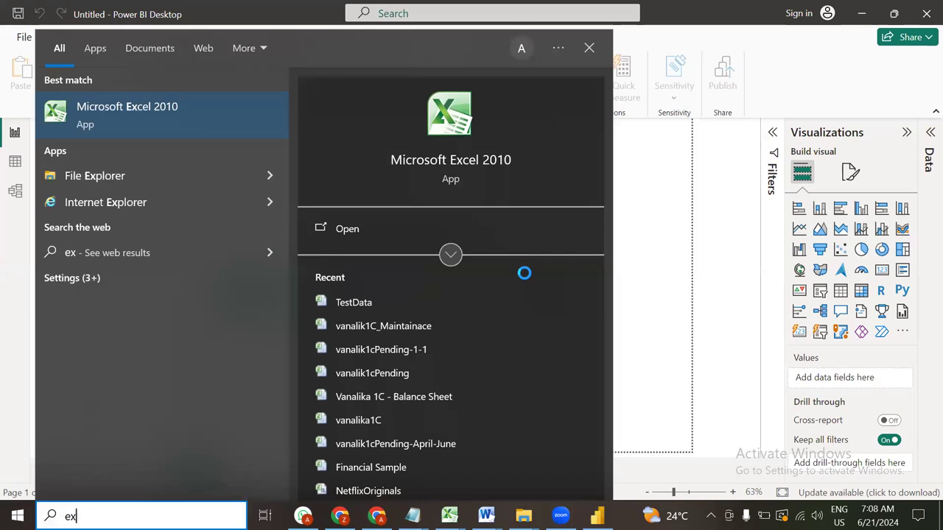
{"action": "left_click", "coordinate": [171, 117]}
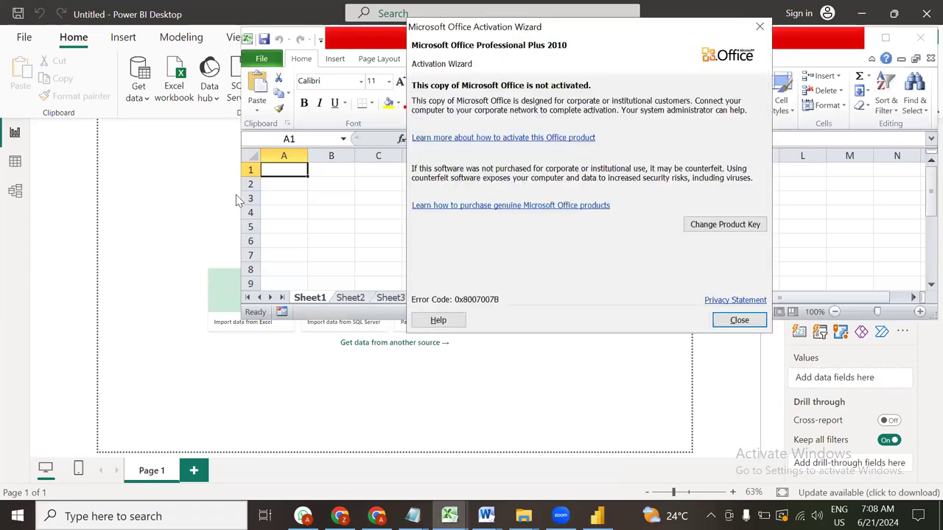
{"action": "left_click", "coordinate": [738, 319]}
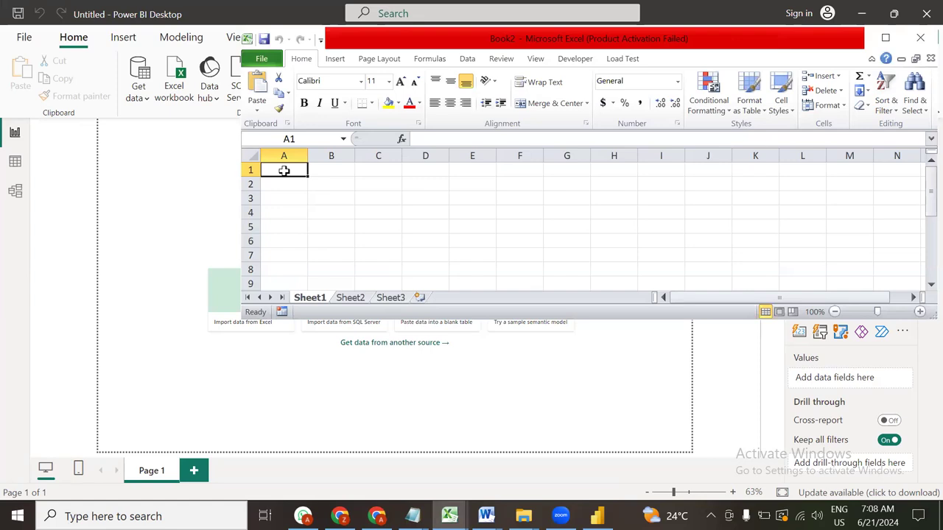
Enter the rollno and Name headings and roll numbers 1, 2, 3 in A2:A4
{"action": "type", "text": "rollno"}
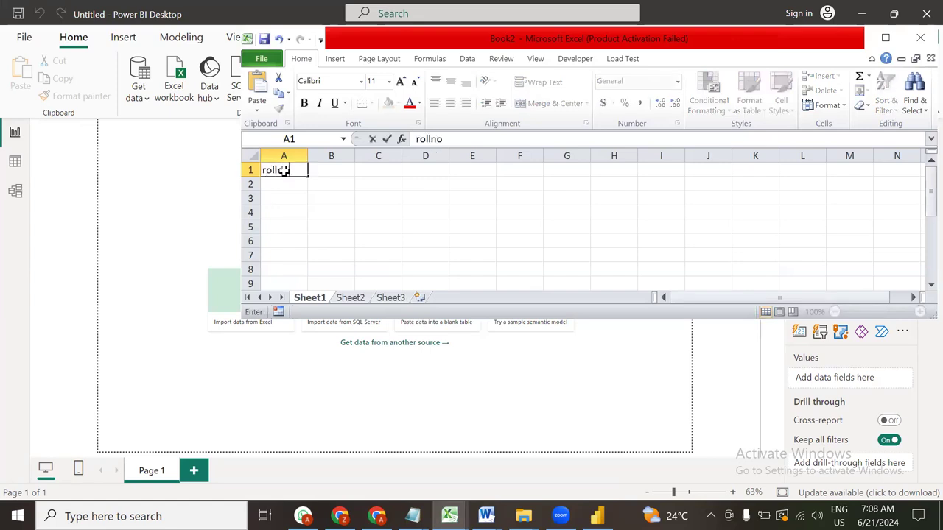
{"action": "key", "text": "Tab"}
{"action": "type", "text": "Nmae"}
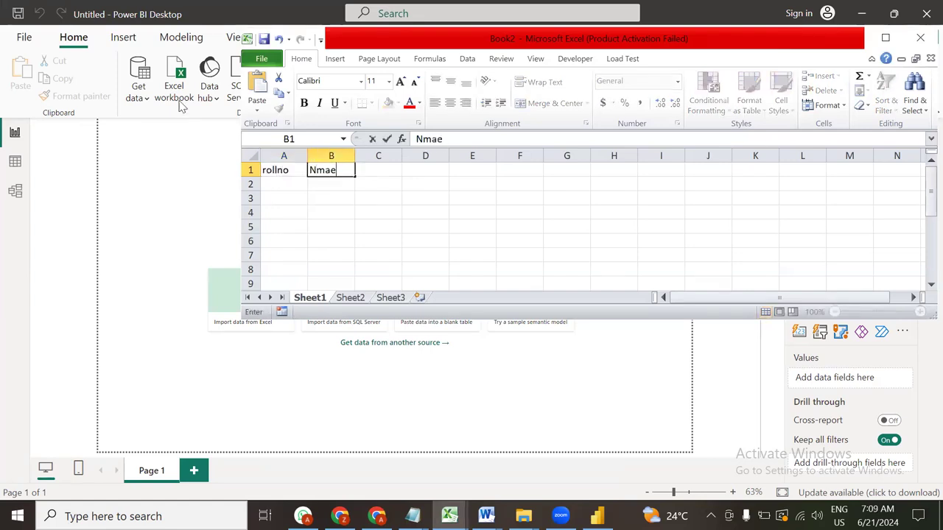
{"action": "double_click", "coordinate": [318, 172]}
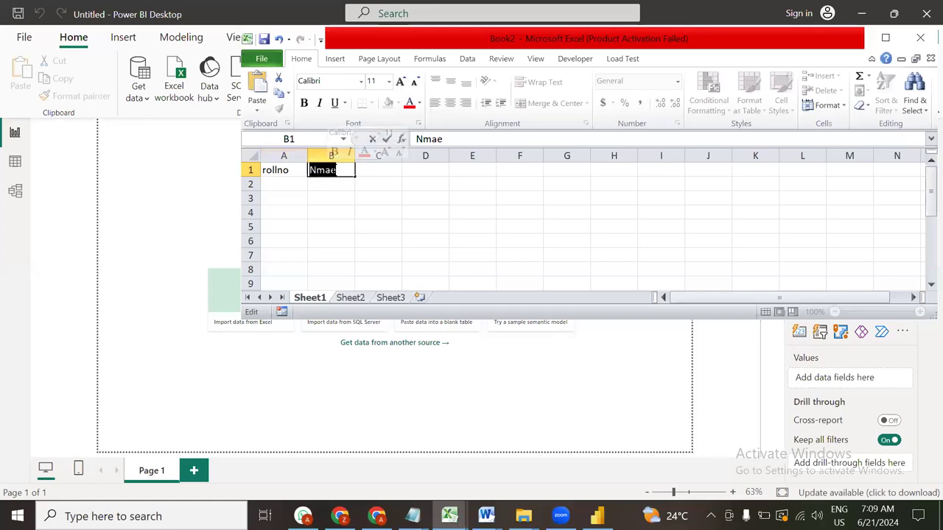
{"action": "type", "text": "Namd`"}
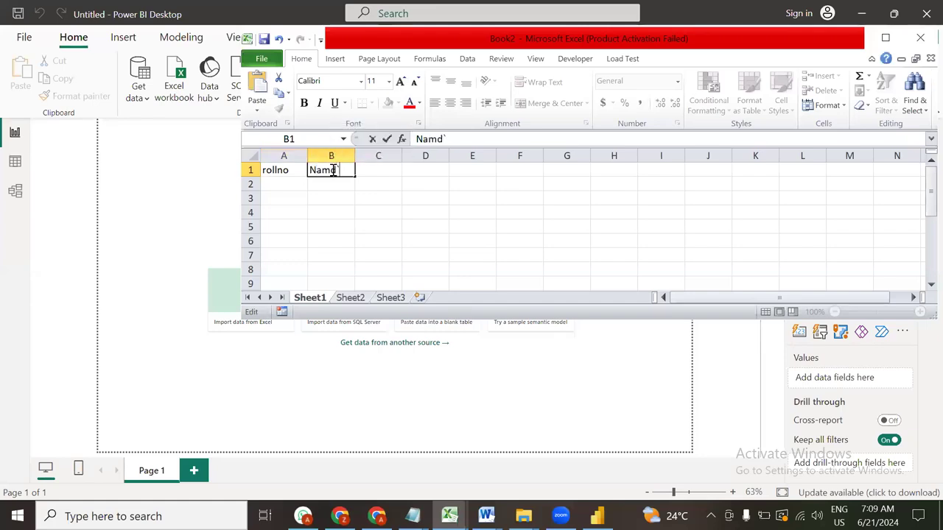
{"action": "left_click", "coordinate": [298, 184]}
{"action": "type", "text": "12"}
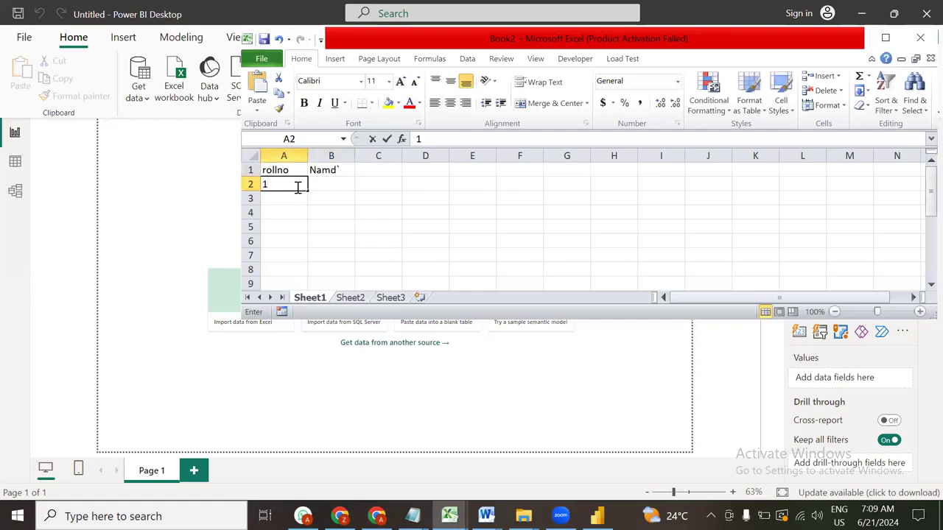
{"action": "left_click", "coordinate": [290, 170]}
{"action": "left_click", "coordinate": [294, 183]}
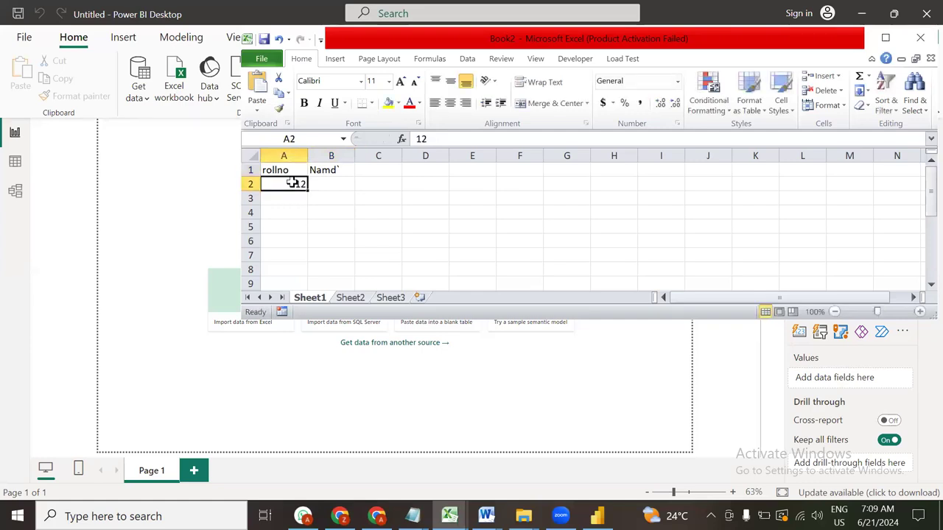
{"action": "type", "text": "1"}
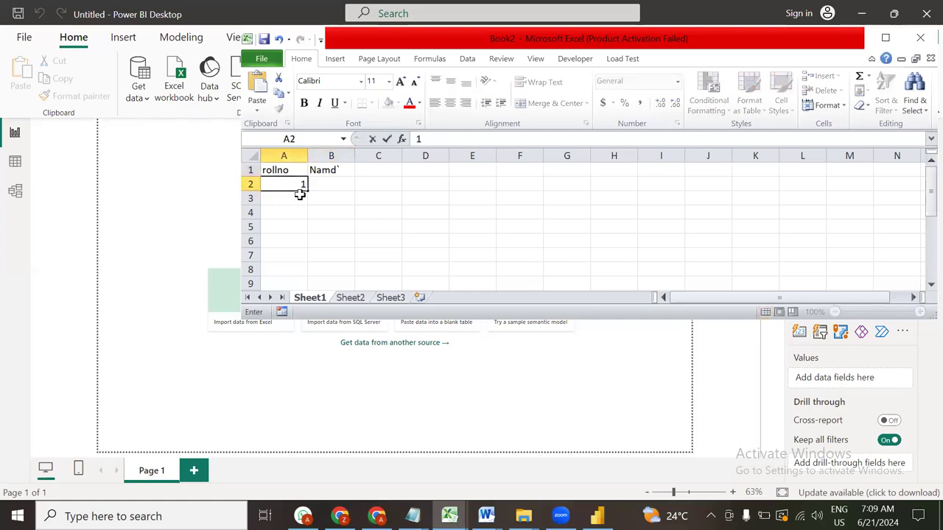
{"action": "key", "text": "Return"}
{"action": "type", "text": "2"}
{"action": "key", "text": "Return"}
{"action": "type", "text": "3"}
Correct the B1 heading's spelling until it reads 'Name'
{"action": "left_click", "coordinate": [355, 171]}
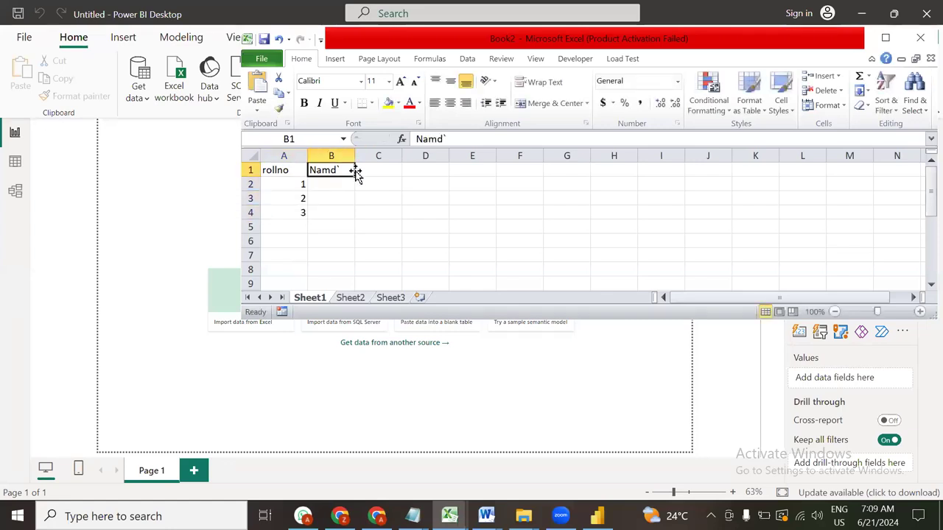
{"action": "double_click", "coordinate": [351, 168]}
{"action": "key", "text": "BackSpace"}
{"action": "key", "text": "BackSpace"}
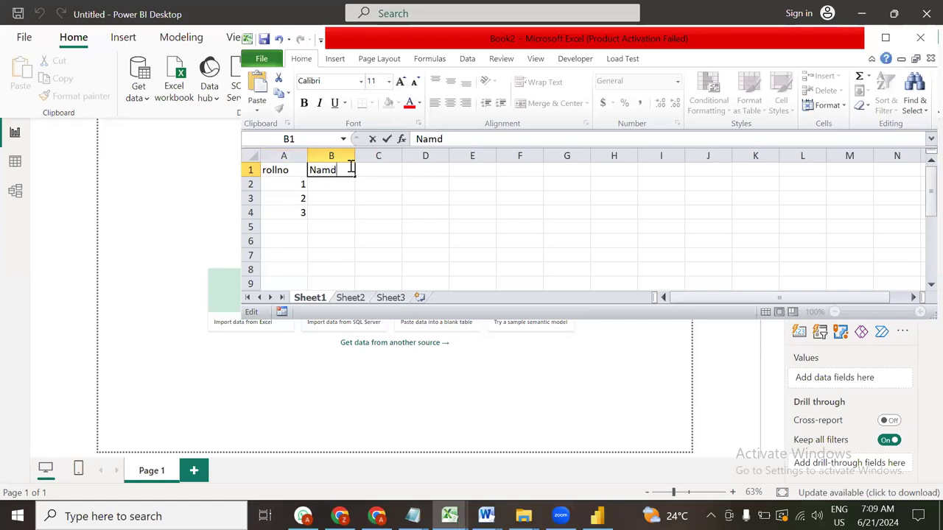
{"action": "type", "text": "3"}
{"action": "key", "text": "Return"}
{"action": "left_click", "coordinate": [346, 169]}
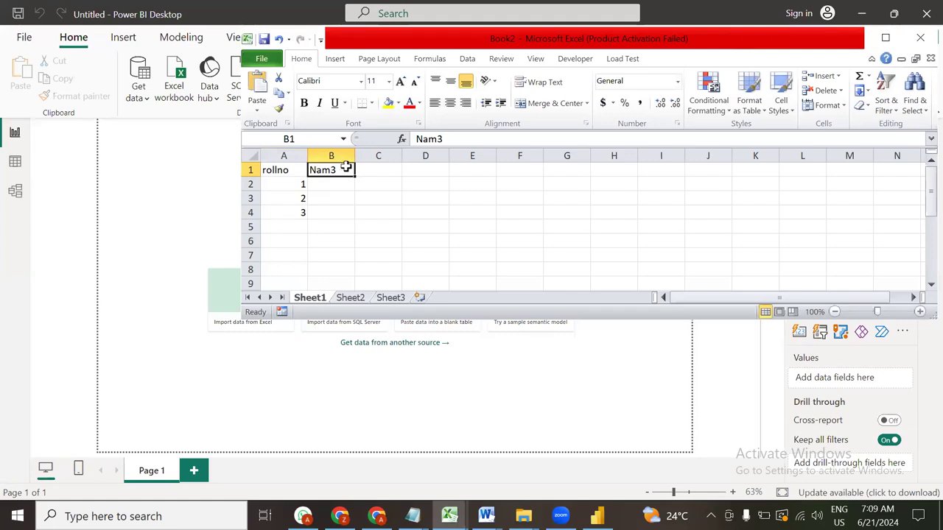
{"action": "double_click", "coordinate": [346, 169]}
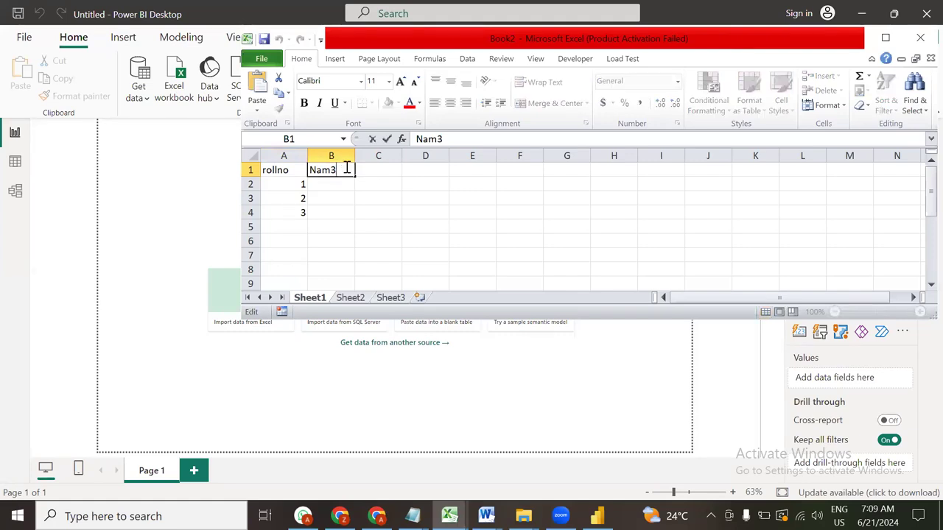
{"action": "key", "text": "BackSpace"}
{"action": "type", "text": "ee"}
{"action": "key", "text": "Return"}
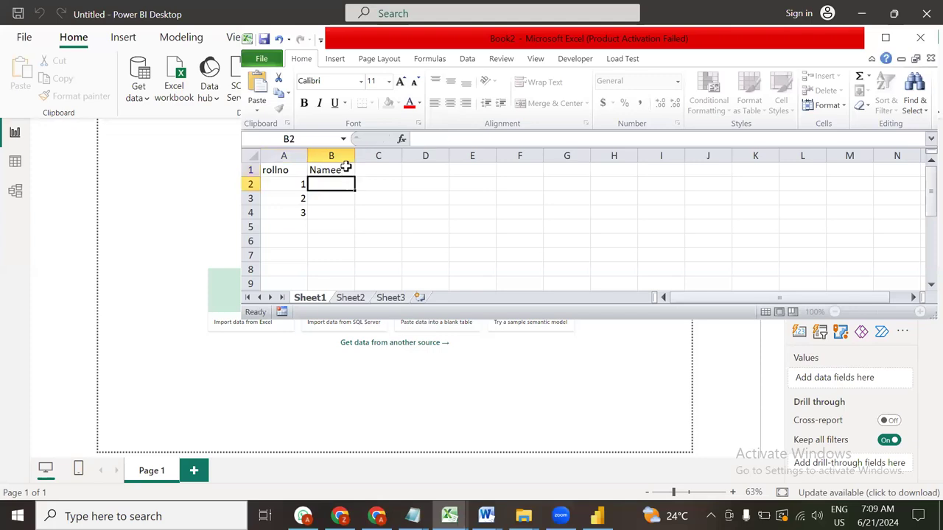
{"action": "left_click", "coordinate": [346, 169]}
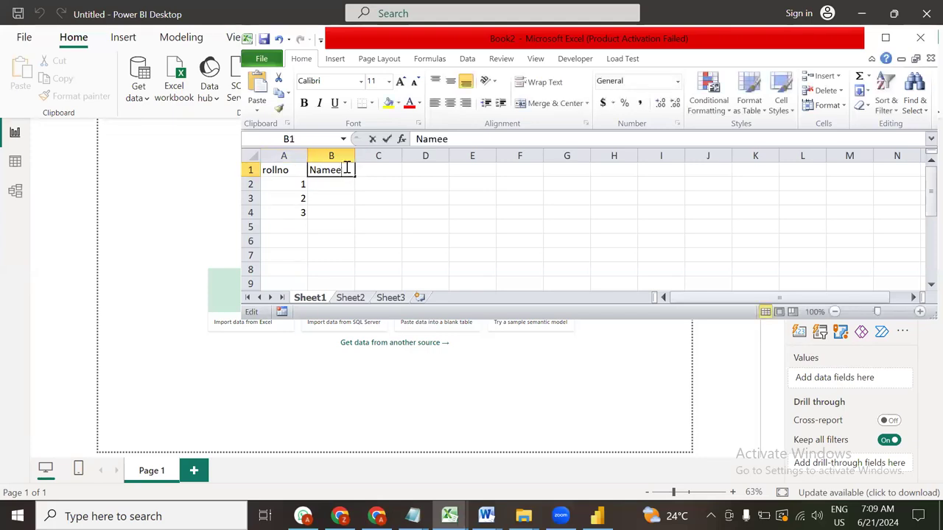
{"action": "double_click", "coordinate": [346, 169]}
{"action": "key", "text": "BackSpace"}
{"action": "key", "text": "Return"}
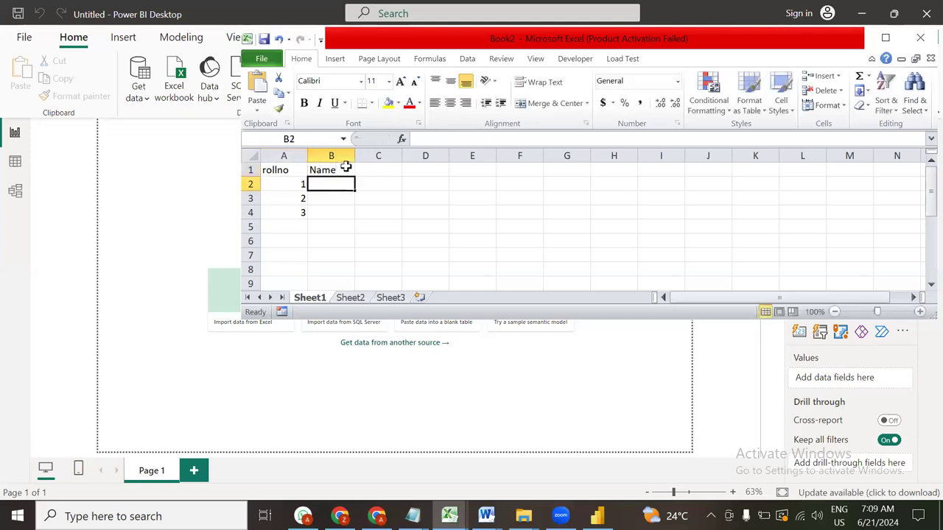
Fill names a, b, c under Name, add row 4 with name d, and return to the Notepad steps
{"action": "type", "text": "a"}
{"action": "key", "text": "Return"}
{"action": "type", "text": "b"}
{"action": "key", "text": "Return"}
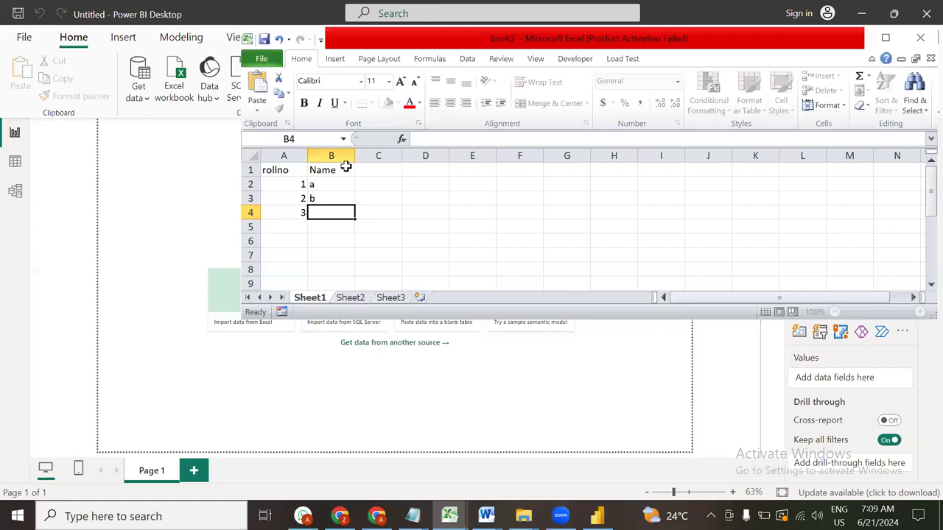
{"action": "type", "text": "c"}
{"action": "key", "text": "Return"}
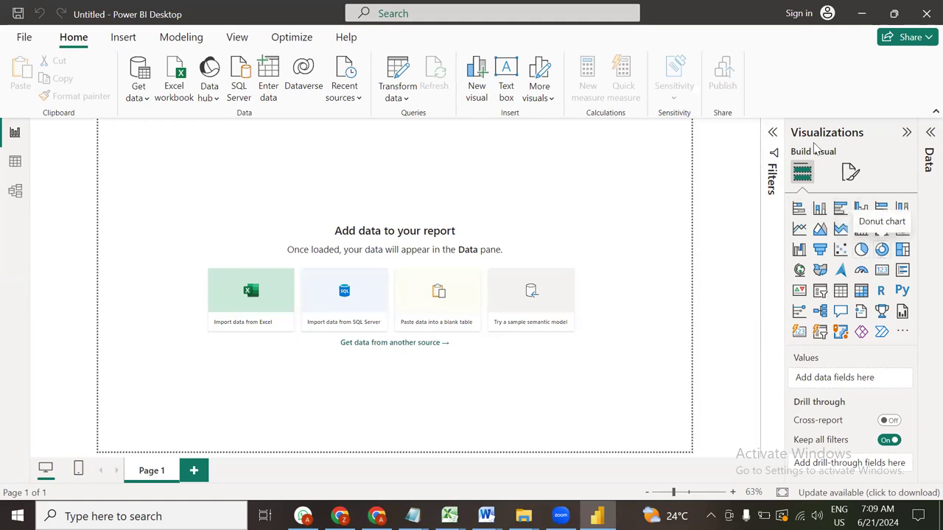
{"action": "key", "text": "alt+Tab"}
{"action": "left_click", "coordinate": [298, 228]}
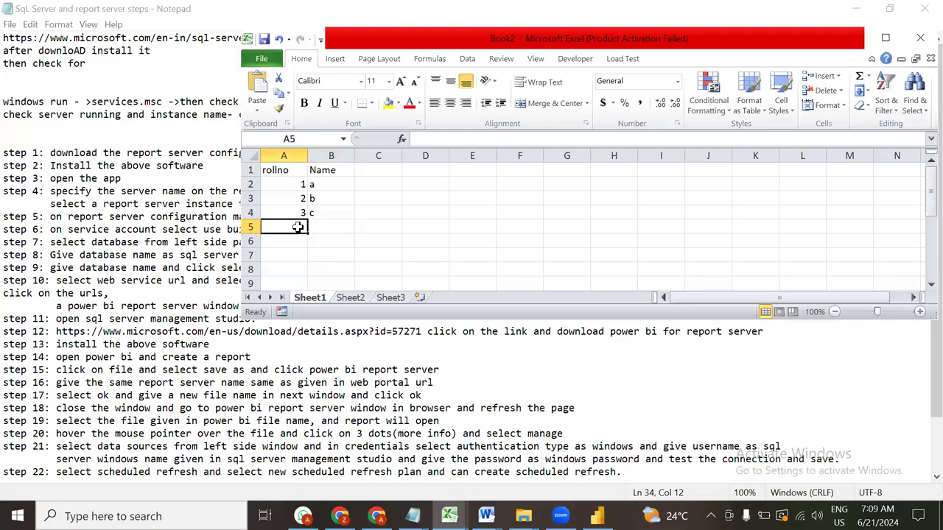
{"action": "type", "text": "4"}
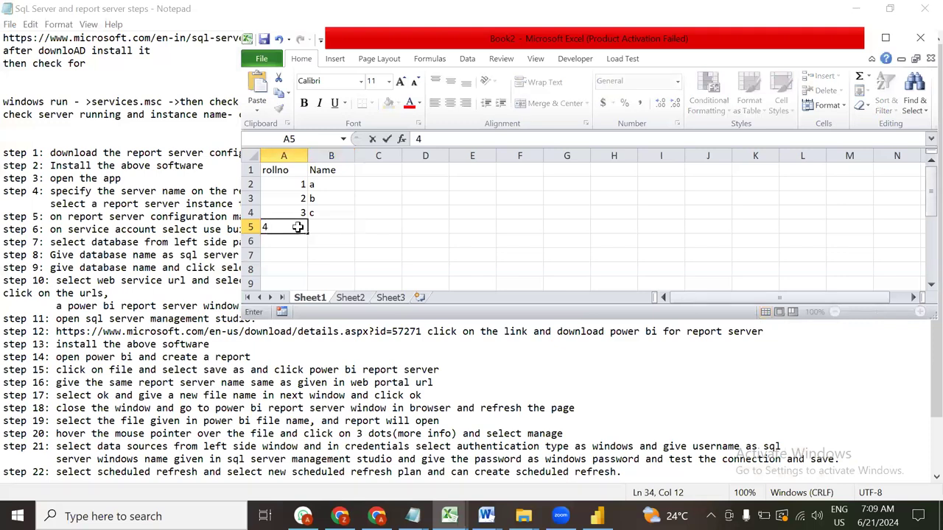
{"action": "key", "text": "Tab"}
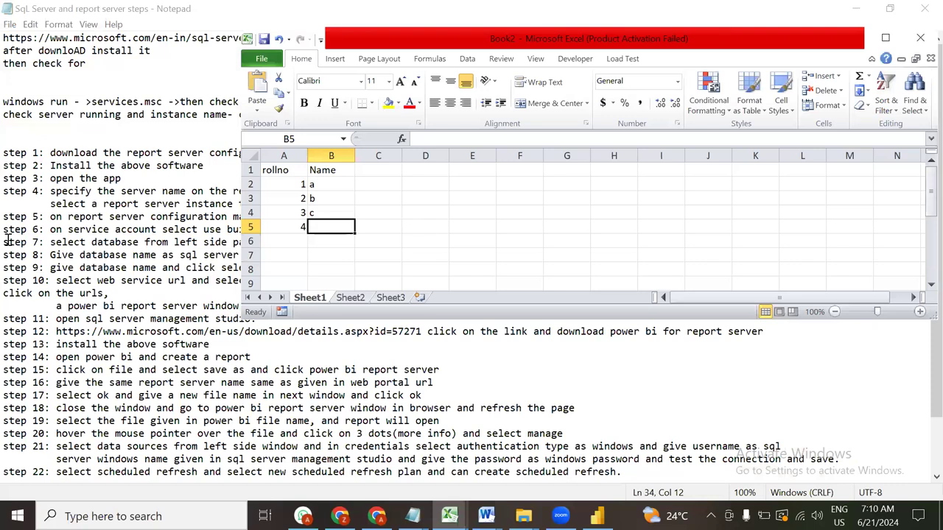
{"action": "type", "text": "d"}
{"action": "key", "text": "Tab"}
{"action": "key", "text": "Tab"}
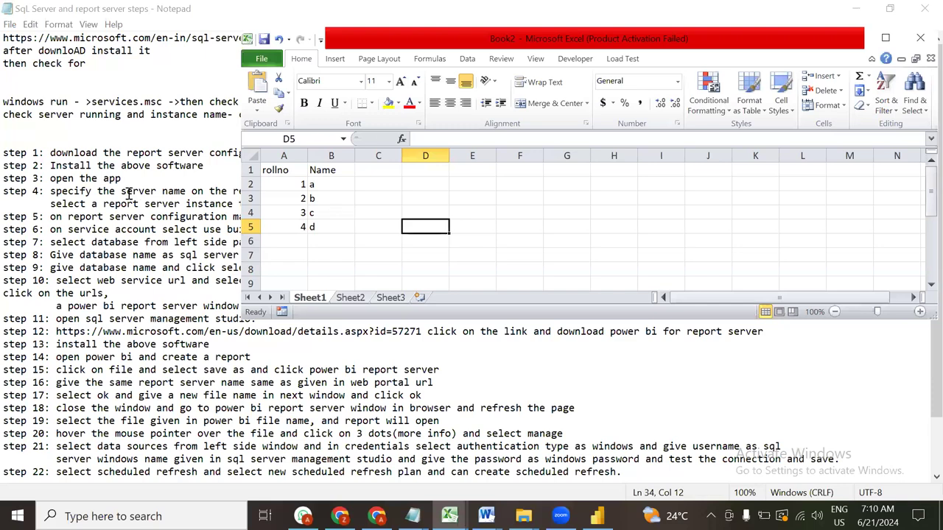
{"action": "left_click", "coordinate": [93, 114]}
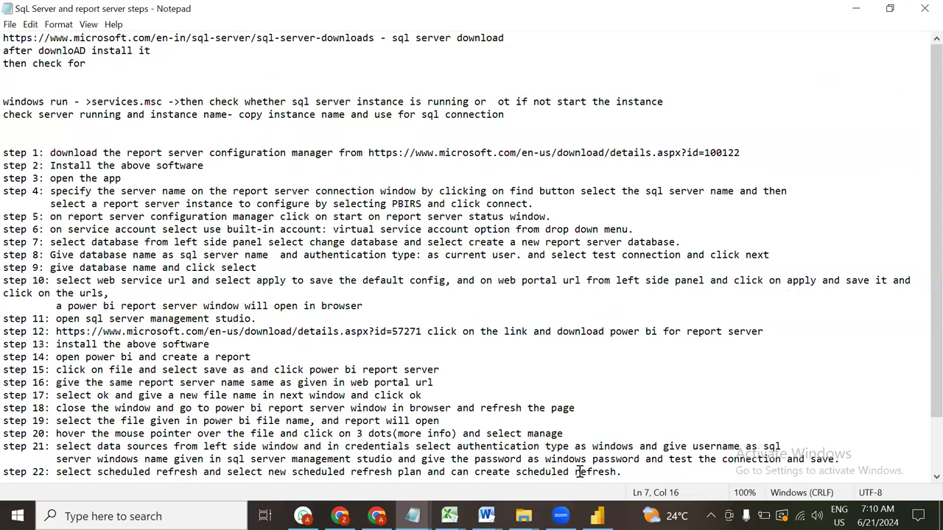
Close Power BI Desktop and copy the step 1 details.aspx?id=100122 download URL from the notes
{"action": "left_click", "coordinate": [597, 515]}
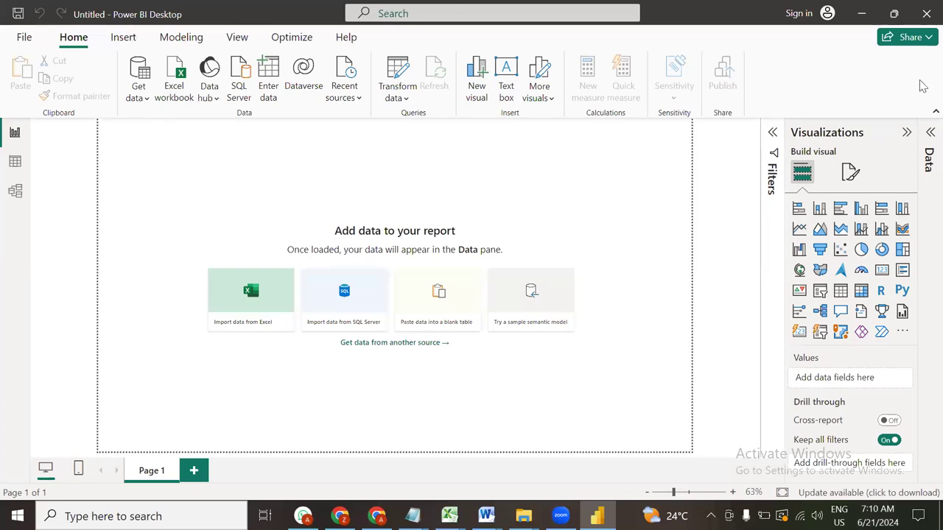
{"action": "left_click", "coordinate": [927, 15]}
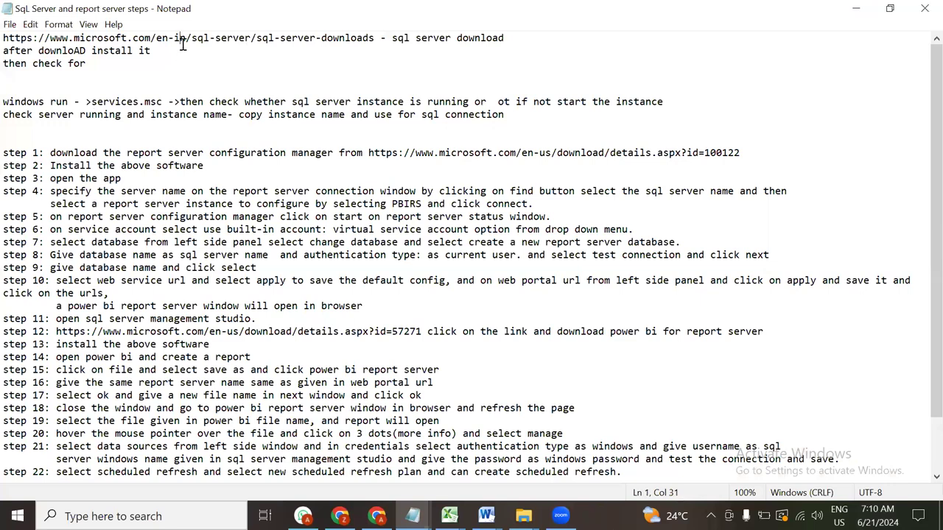
{"action": "double_click", "coordinate": [182, 44]}
{"action": "left_click_drag", "start_coordinate": [368, 153], "coordinate": [740, 153]}
{"action": "key", "text": "ctrl+c"}
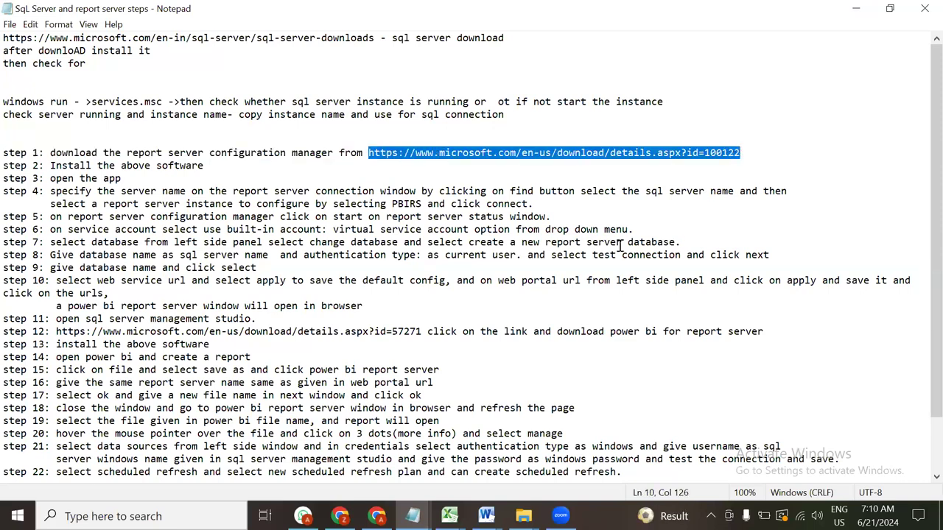
{"action": "left_click", "coordinate": [340, 516]}
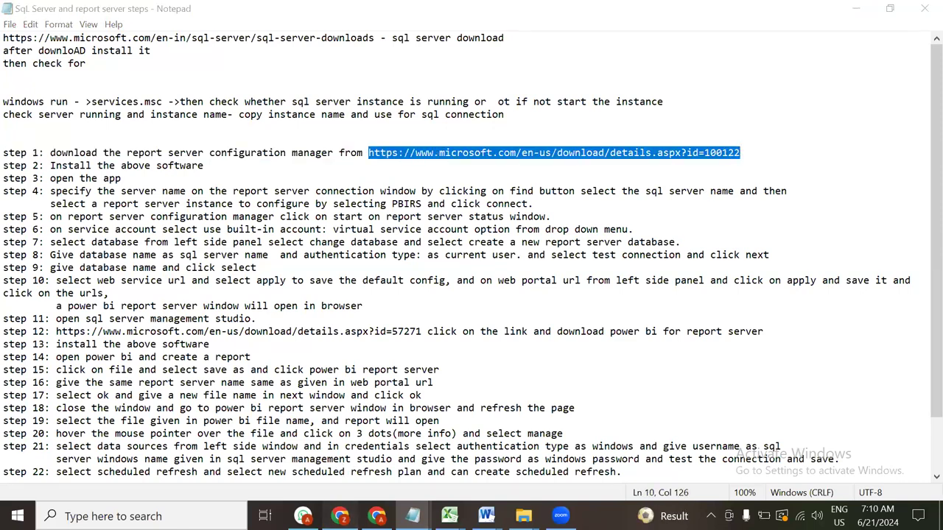
Load the copied URL in a new Chrome tab to reach the SQL Server 2019 Reporting Services download, then minimize Chrome
{"action": "left_click", "coordinate": [389, 15]}
{"action": "key", "text": "ctrl+v"}
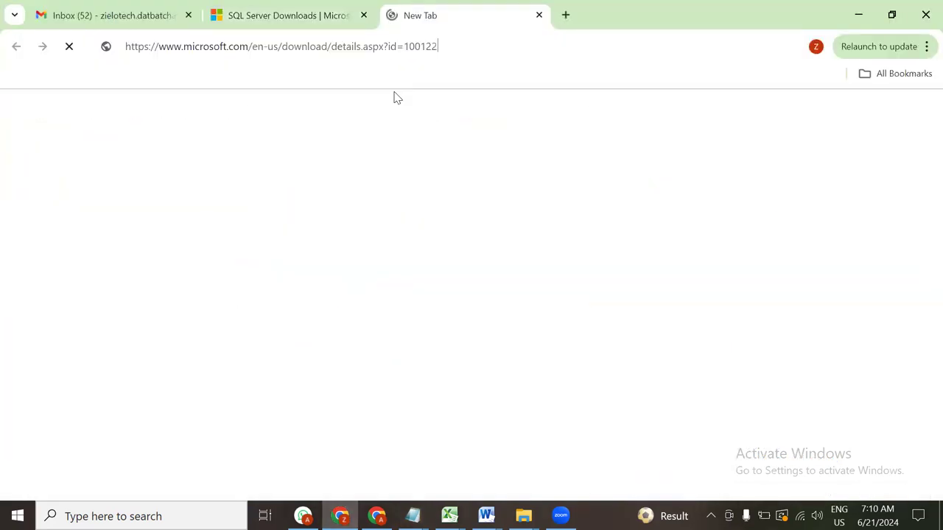
{"action": "key", "text": "Return"}
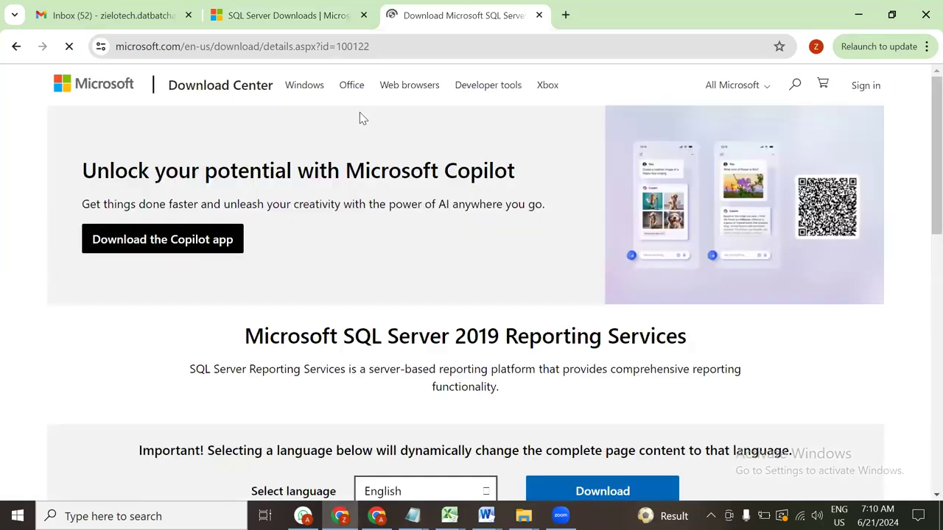
{"action": "scroll", "coordinate": [675, 378], "scroll_direction": "down", "scroll_amount": 13}
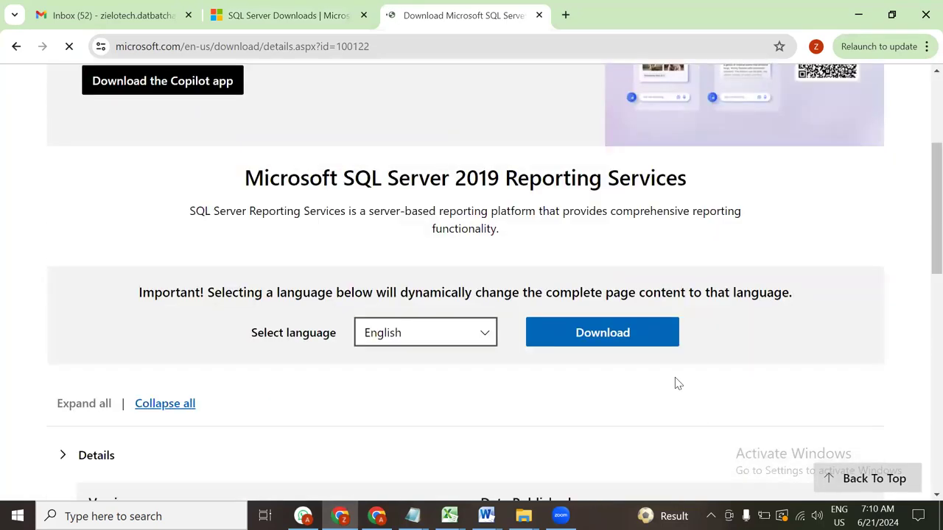
{"action": "scroll", "coordinate": [675, 377], "scroll_direction": "up", "scroll_amount": 12}
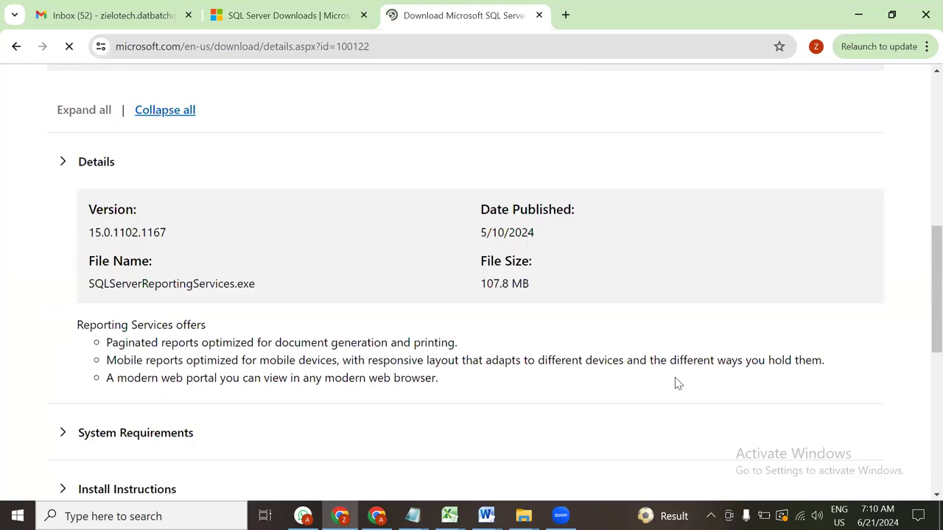
{"action": "scroll", "coordinate": [582, 306], "scroll_direction": "down", "scroll_amount": 2}
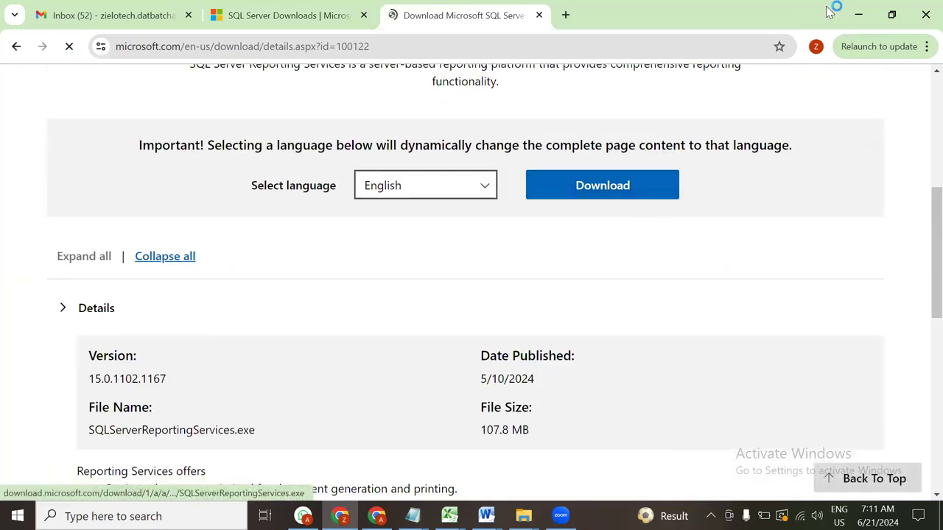
{"action": "left_click", "coordinate": [856, 15]}
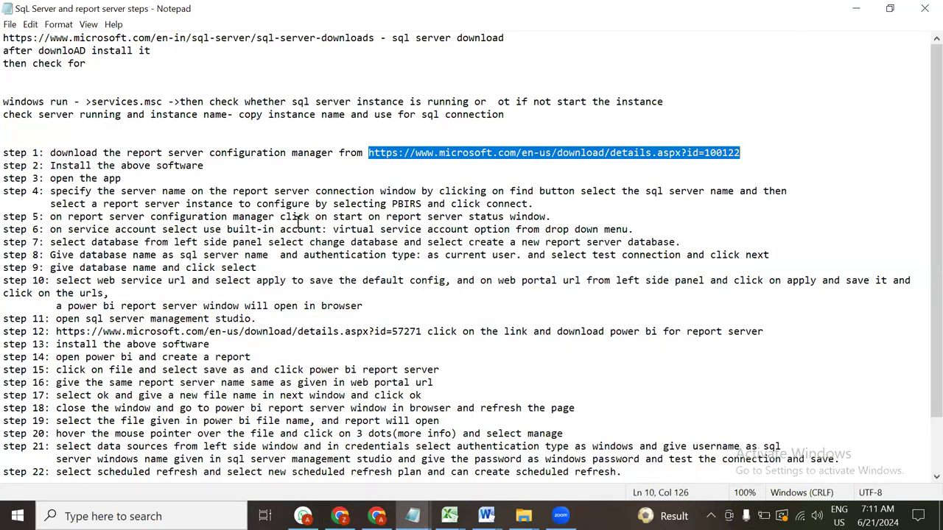
Launch Report Server Configuration Manager as administrator and connect to instance PBIRS on DESKTOP-A1S46IG
{"action": "key", "text": "super"}
{"action": "type", "text": "p"}
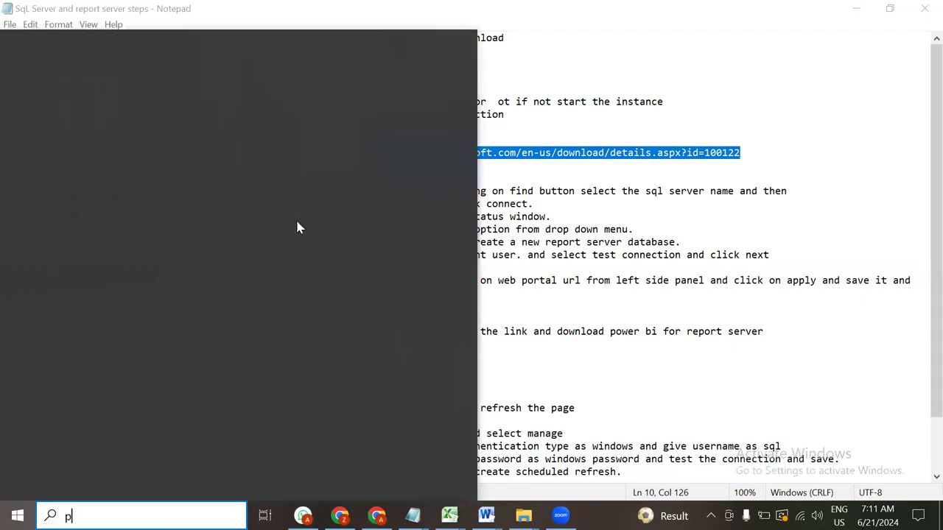
{"action": "type", "text": "ower"}
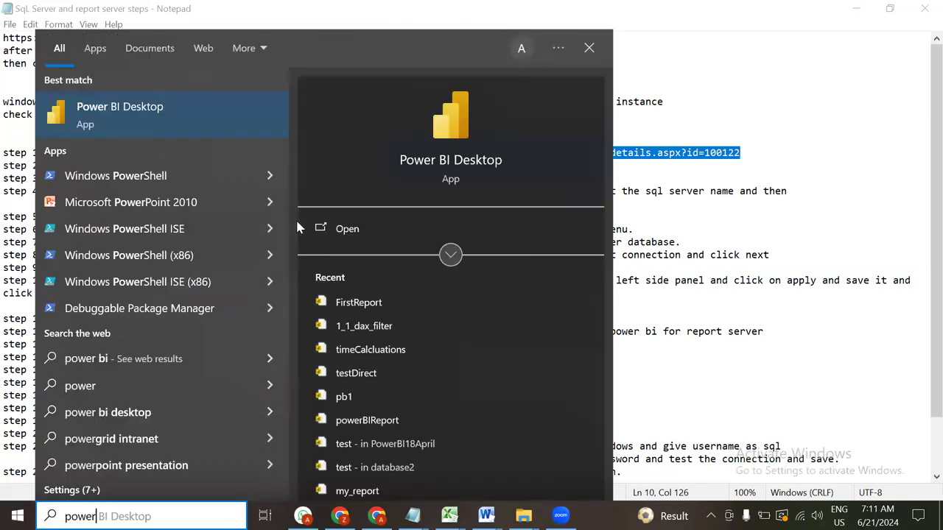
{"action": "key", "text": "BackSpace"}
{"action": "key", "text": "BackSpace"}
{"action": "key", "text": "BackSpace"}
{"action": "key", "text": "BackSpace"}
{"action": "key", "text": "BackSpace"}
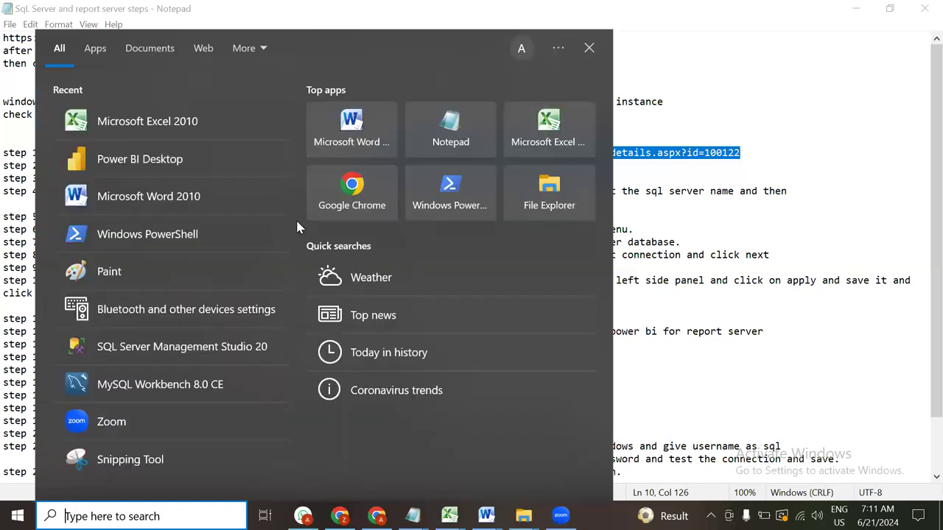
{"action": "type", "text": "repo"}
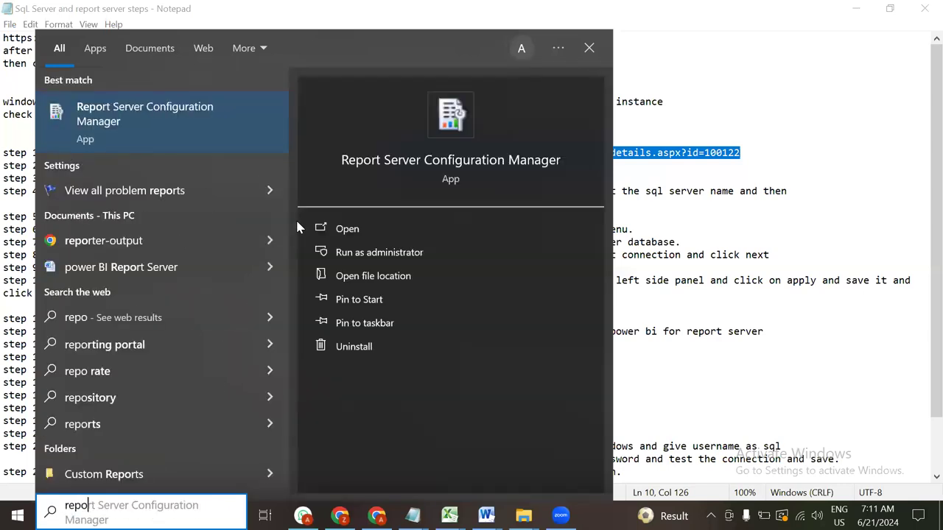
{"action": "left_click", "coordinate": [165, 137]}
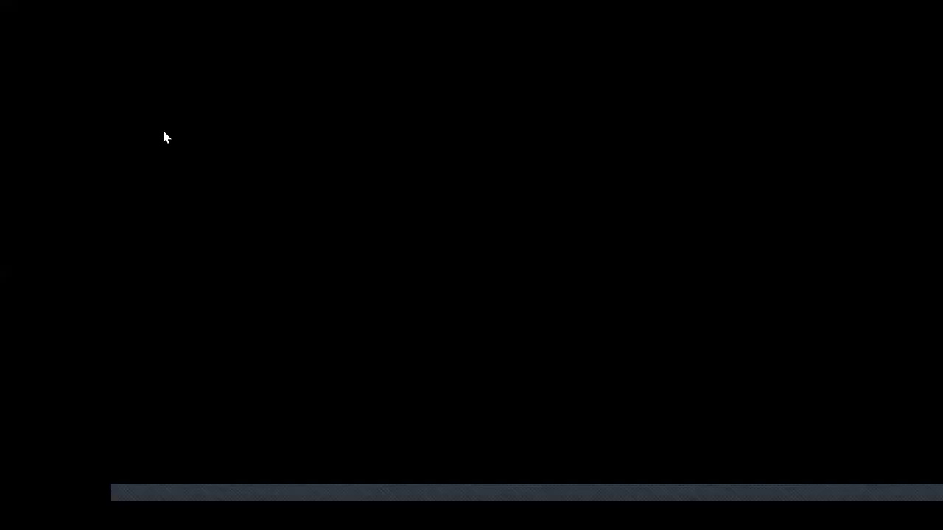
{"action": "left_click", "coordinate": [395, 350]}
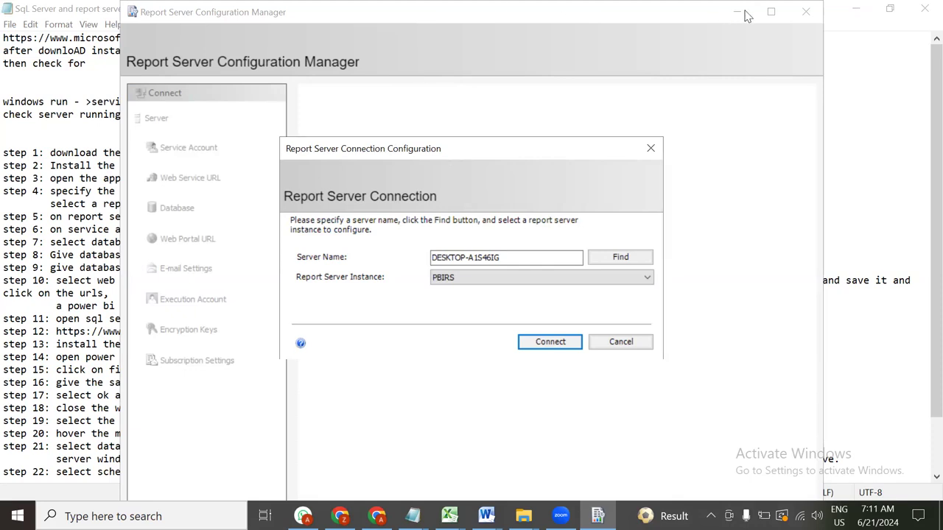
{"action": "left_click", "coordinate": [576, 343]}
{"action": "key", "text": "alt+Tab"}
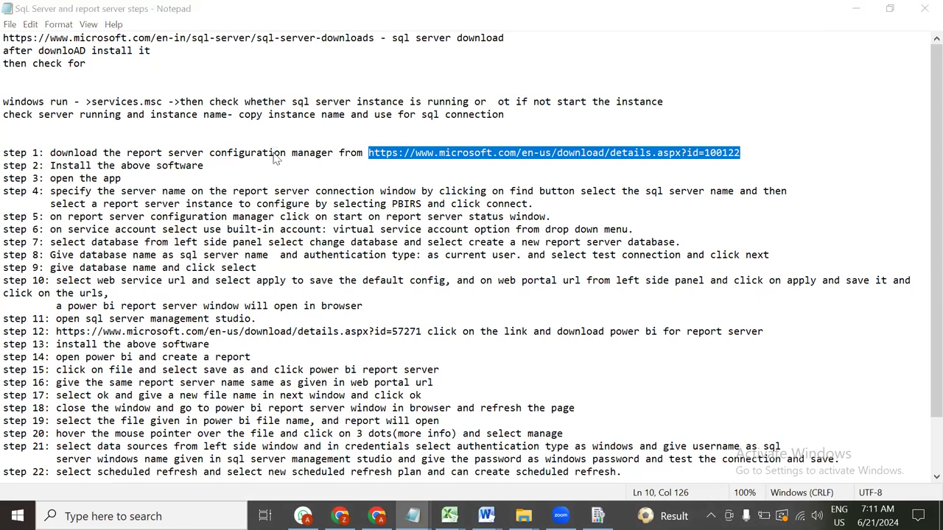
Launch SQL Server Management Studio 20 and close its (LocalDB)\MSSQLLocalDB connection dialog without connecting
{"action": "key", "text": "super"}
{"action": "type", "text": "sql"}
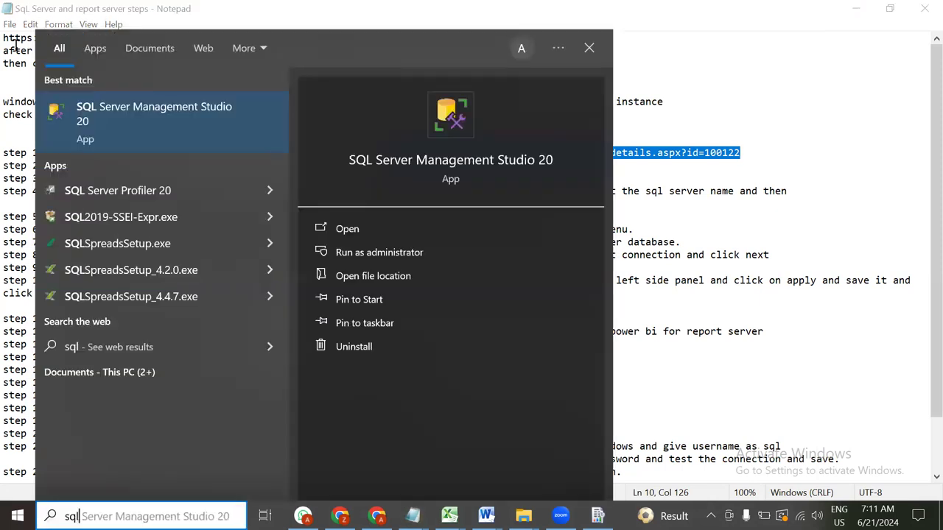
{"action": "key", "text": "Escape"}
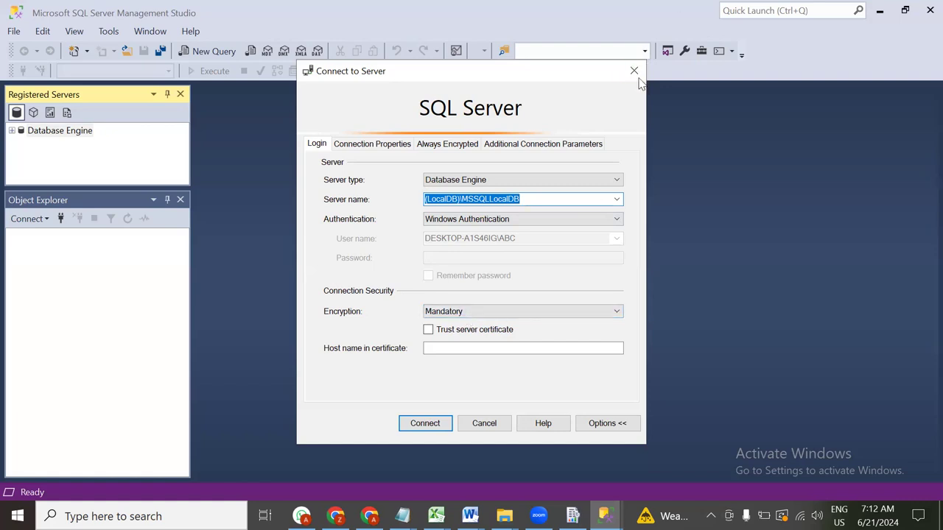
{"action": "key", "text": "Escape"}
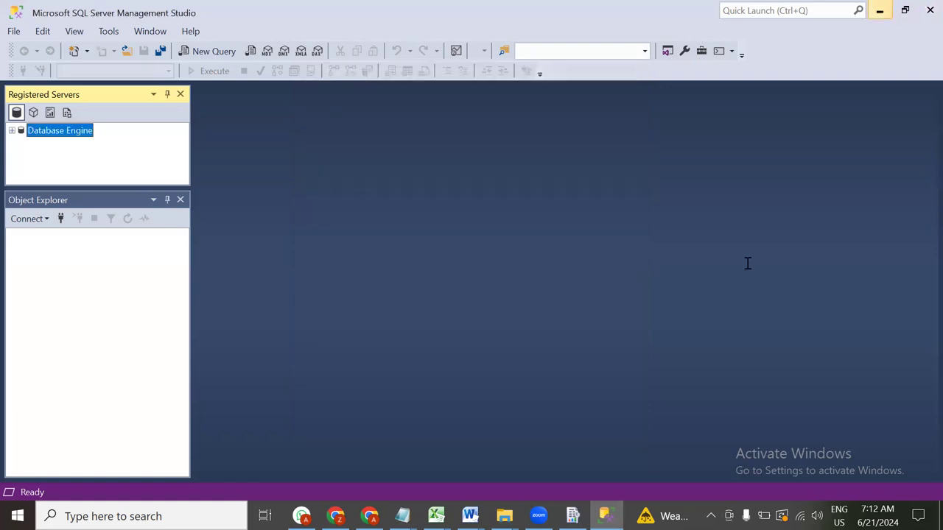
{"action": "key", "text": "alt+Tab"}
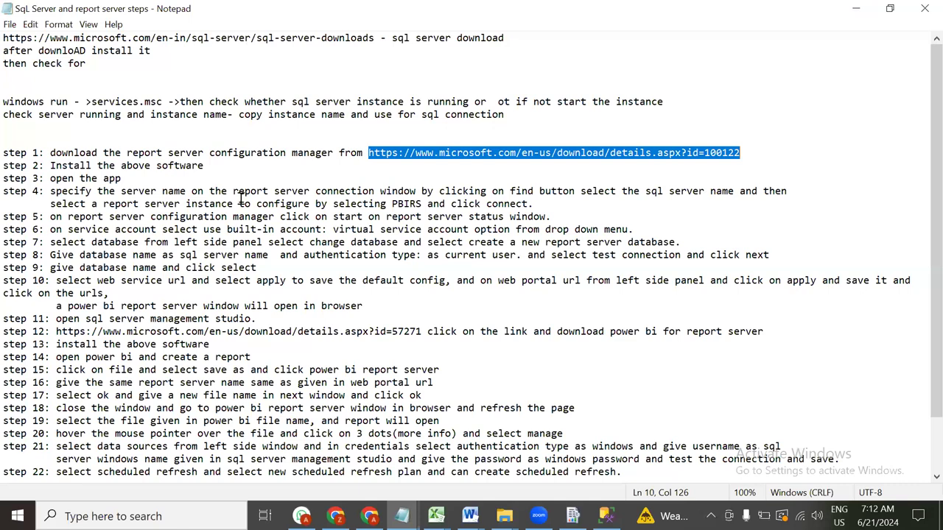
Check the Service Account page, then the Web Service URL page (ReportServerNew, port 80), and minimize the window
{"action": "left_click", "coordinate": [572, 515]}
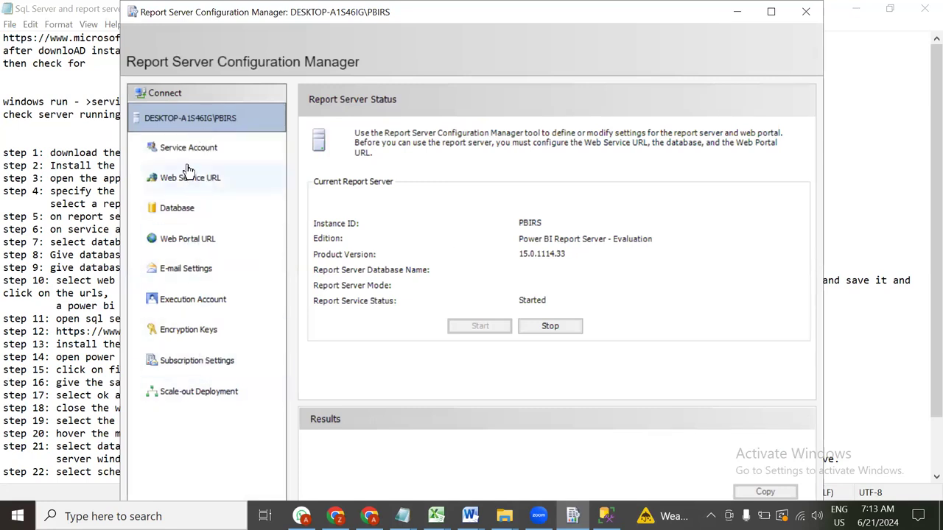
{"action": "left_click", "coordinate": [188, 140]}
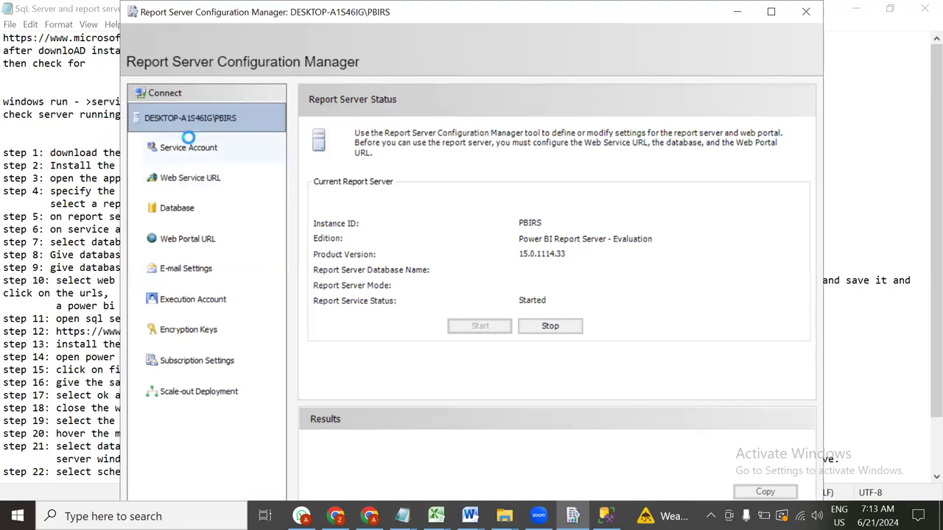
{"action": "left_click", "coordinate": [188, 180]}
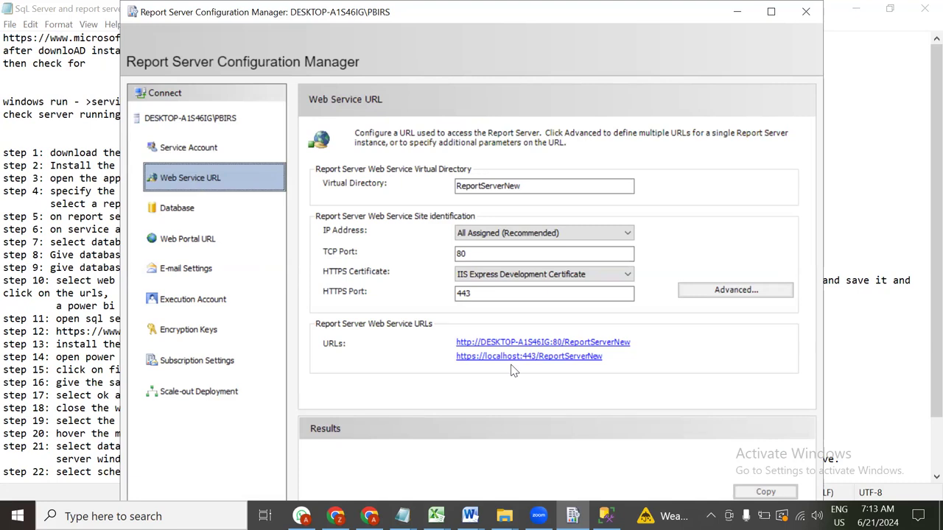
{"action": "left_click", "coordinate": [737, 11]}
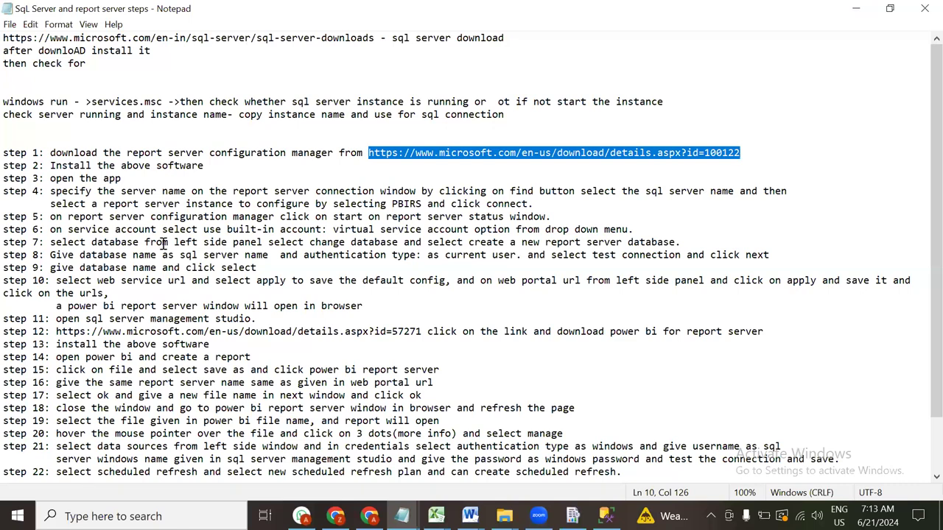
Highlight the step 4–5 notes and PBIRS, then select the step 12 details.aspx?id=57271 link
{"action": "left_click_drag", "start_coordinate": [205, 191], "coordinate": [746, 207]}
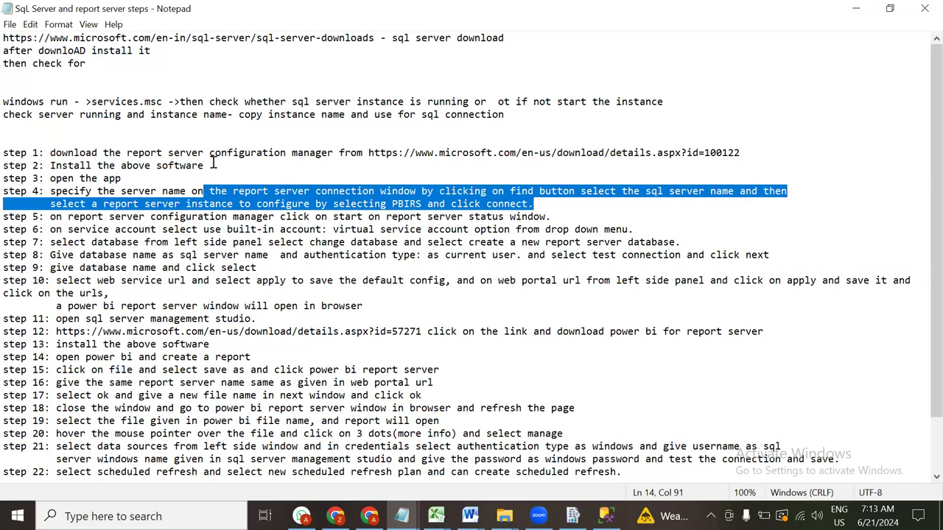
{"action": "double_click", "coordinate": [412, 205]}
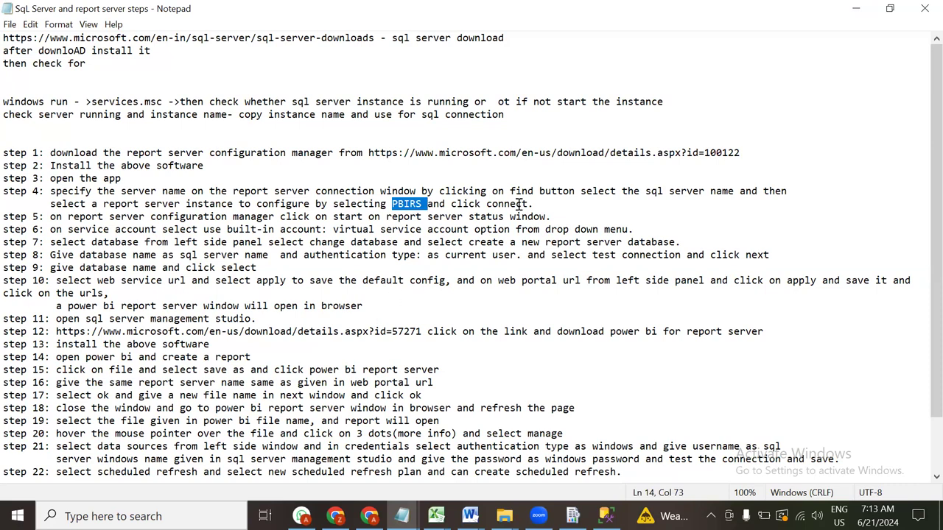
{"action": "left_click_drag", "start_coordinate": [121, 217], "coordinate": [545, 215]}
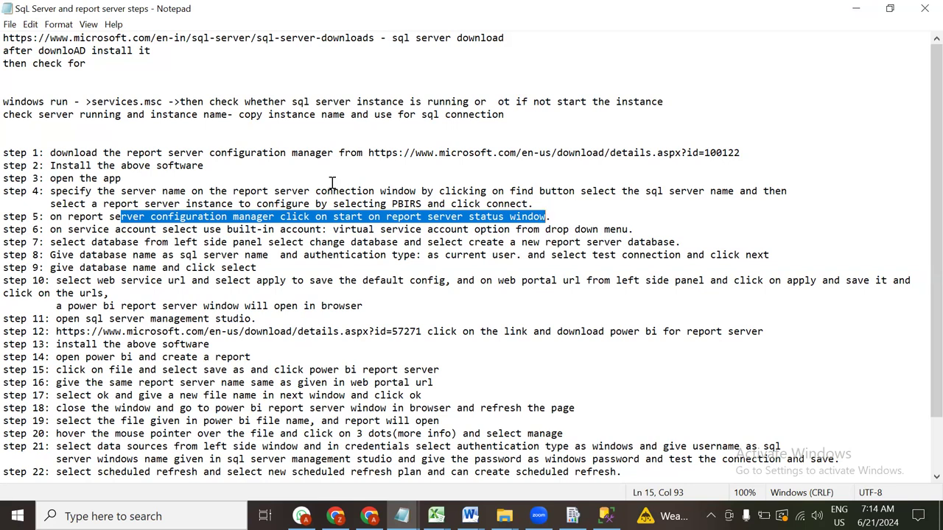
{"action": "left_click_drag", "start_coordinate": [53, 331], "coordinate": [424, 329]}
{"action": "key", "text": "ctrl+c"}
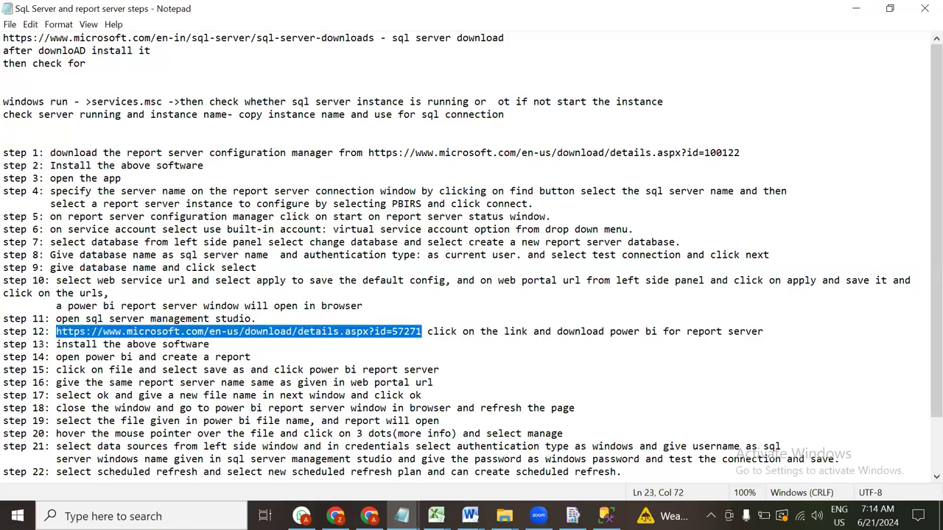
Load the id=57271 link in a new Chrome tab (Error 404), return to SQL Server Downloads, then minimize
{"action": "key", "text": "alt+Tab"}
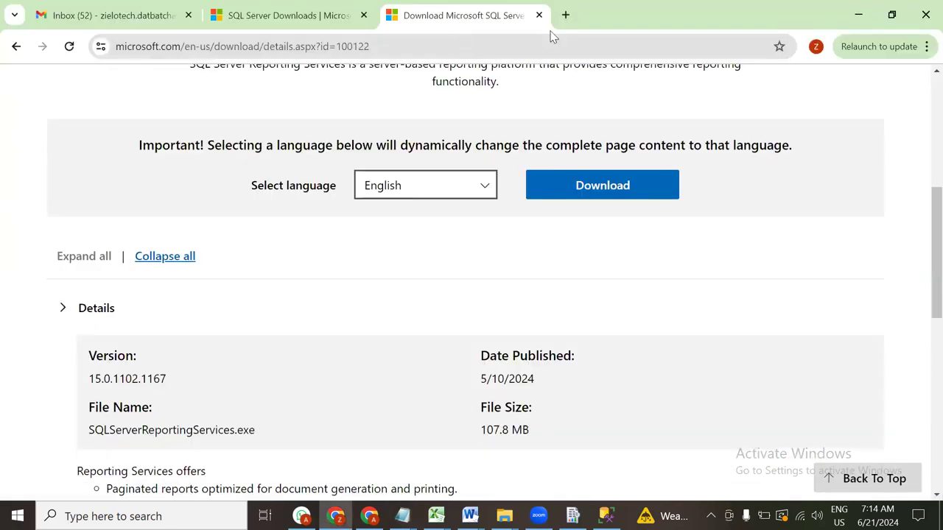
{"action": "left_click", "coordinate": [565, 15]}
{"action": "key", "text": "ctrl+v"}
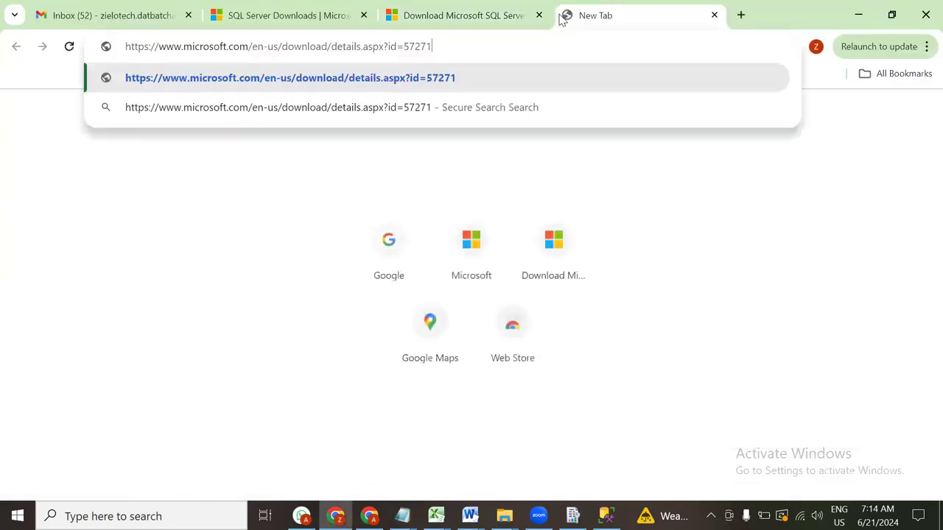
{"action": "key", "text": "Return"}
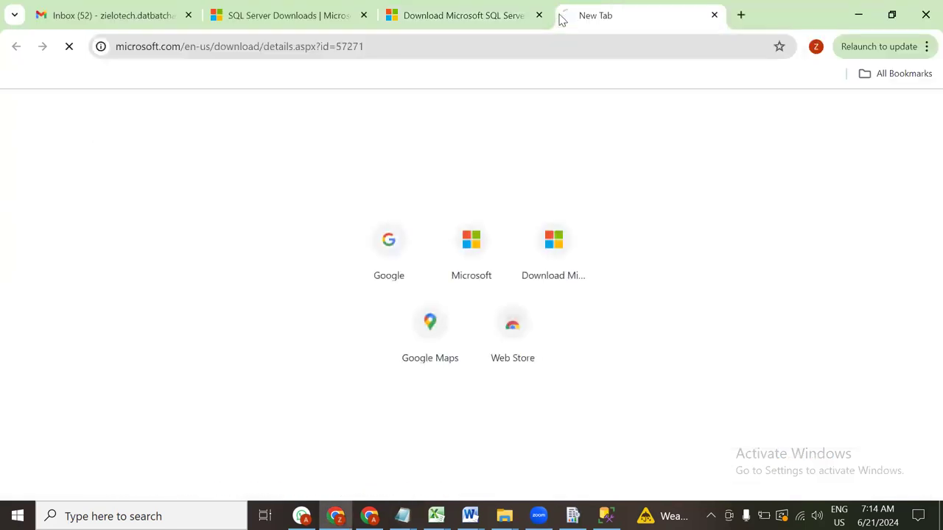
{"action": "left_click", "coordinate": [301, 14]}
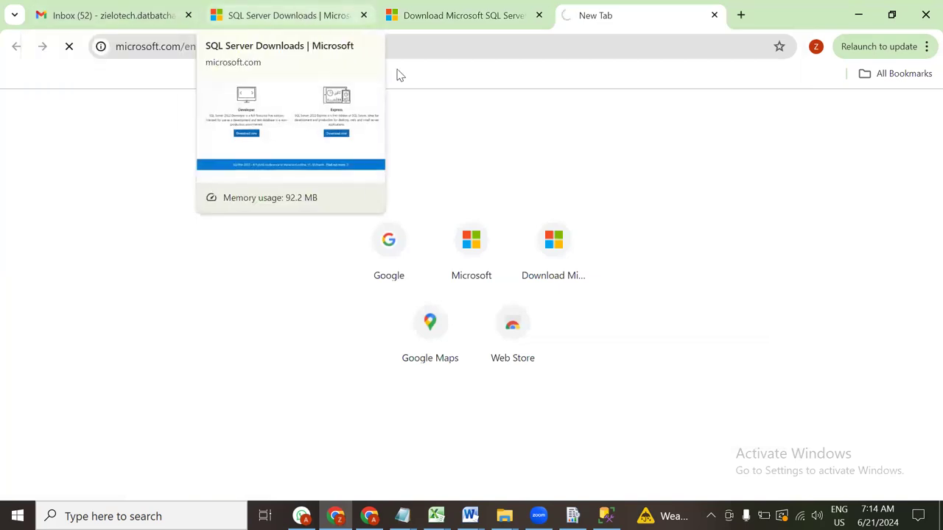
{"action": "left_click", "coordinate": [857, 11]}
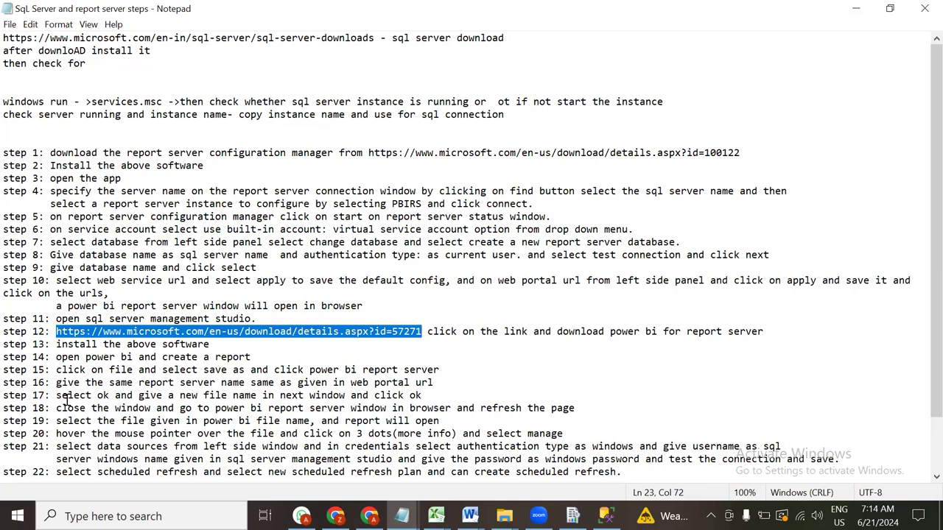
{"action": "scroll", "coordinate": [66, 401], "scroll_direction": "down", "scroll_amount": 1}
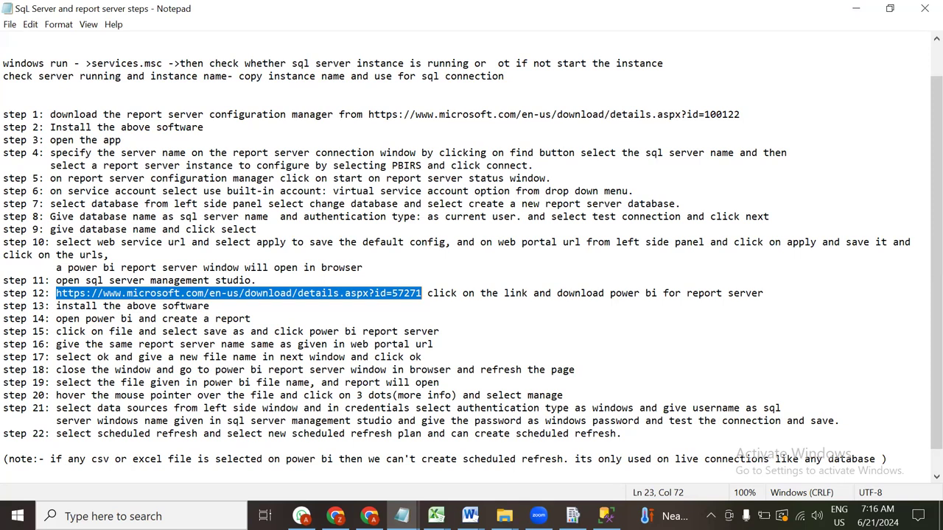
Open the report server configuration guide in Word, briefly checking Report Server Configuration Manager
{"action": "left_click", "coordinate": [470, 515]}
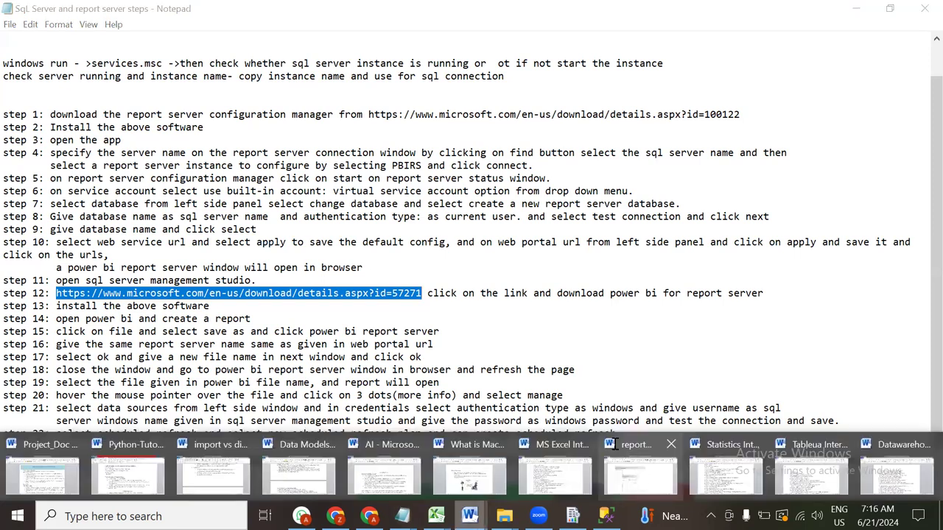
{"action": "left_click", "coordinate": [614, 442]}
{"action": "scroll", "coordinate": [396, 350], "scroll_direction": "up", "scroll_amount": 1}
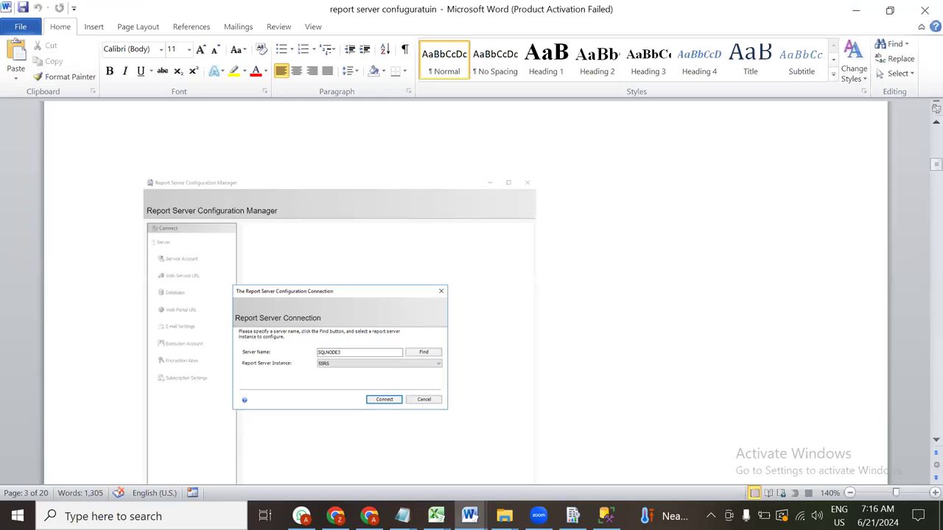
{"action": "left_click", "coordinate": [573, 516]}
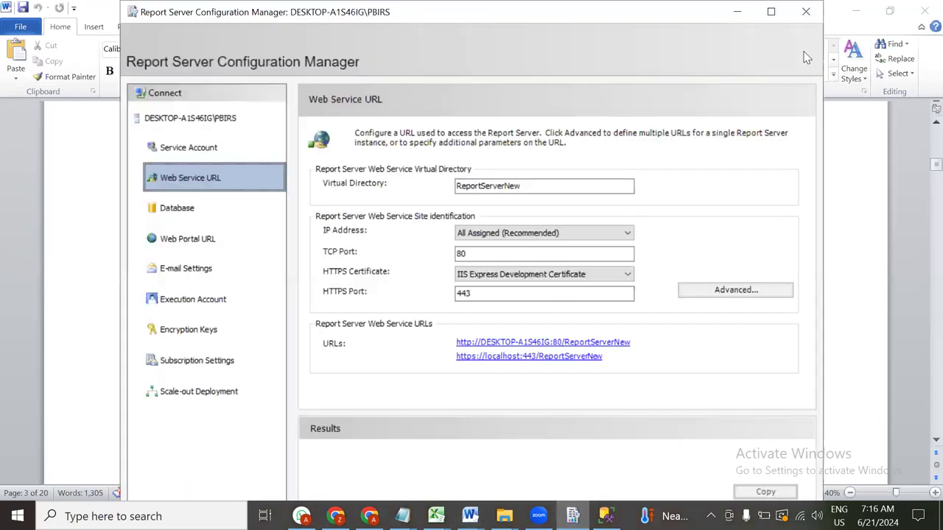
{"action": "left_click", "coordinate": [736, 11]}
Scroll to the guide's Service Account configuration section, highlight its instructions, and search Windows for 'de'
{"action": "scroll", "coordinate": [221, 263], "scroll_direction": "down", "scroll_amount": 3}
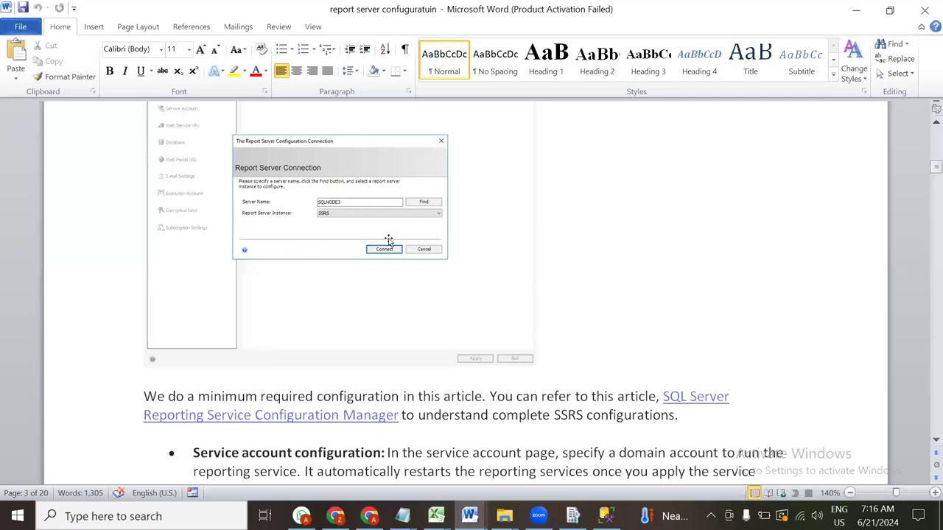
{"action": "scroll", "coordinate": [388, 240], "scroll_direction": "down", "scroll_amount": 3}
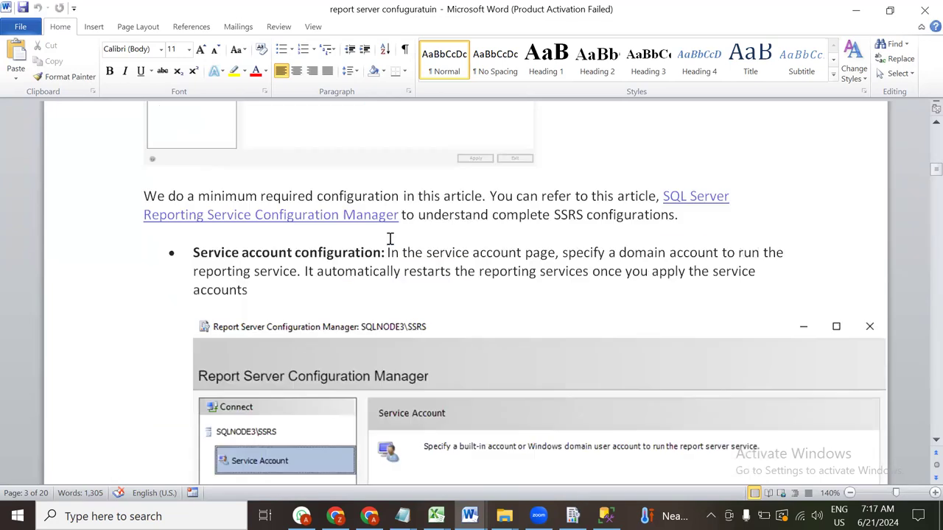
{"action": "left_click_drag", "start_coordinate": [466, 256], "coordinate": [736, 287]}
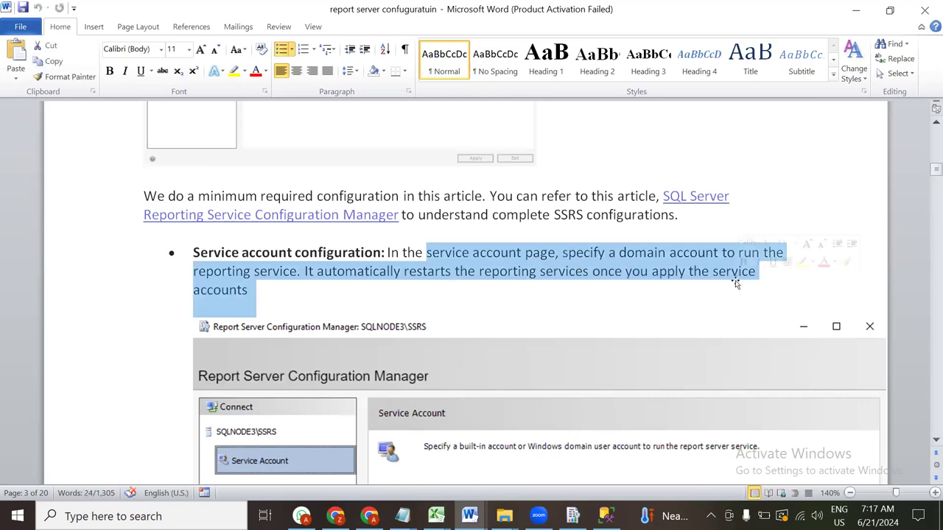
{"action": "scroll", "coordinate": [735, 280], "scroll_direction": "down", "scroll_amount": 3}
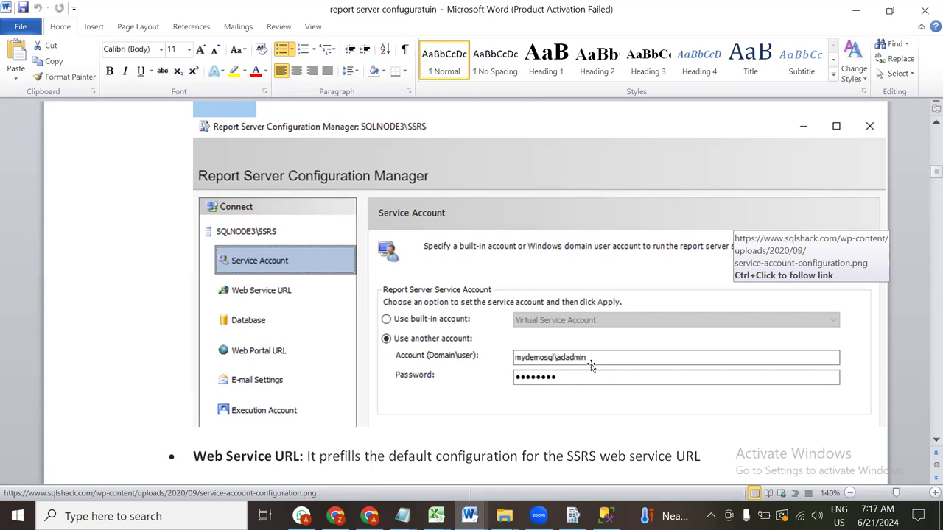
{"action": "key", "text": "super"}
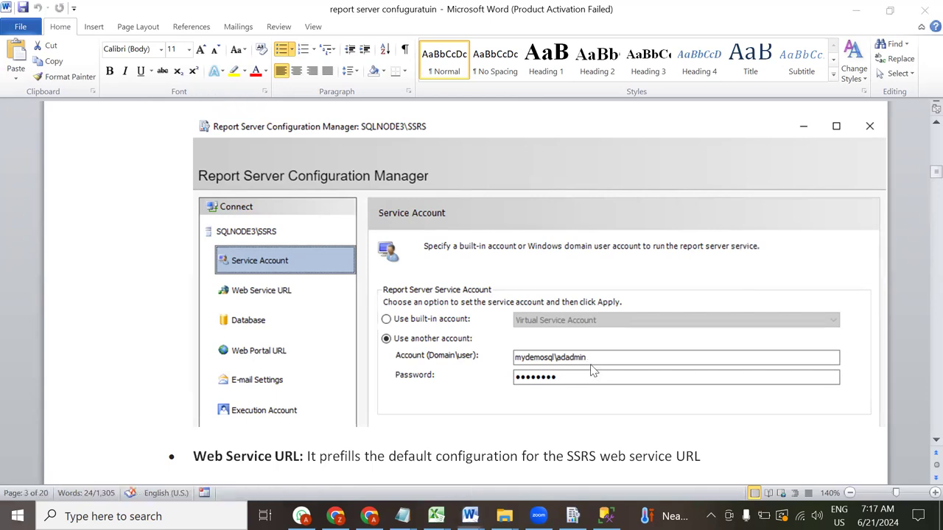
{"action": "type", "text": "de"}
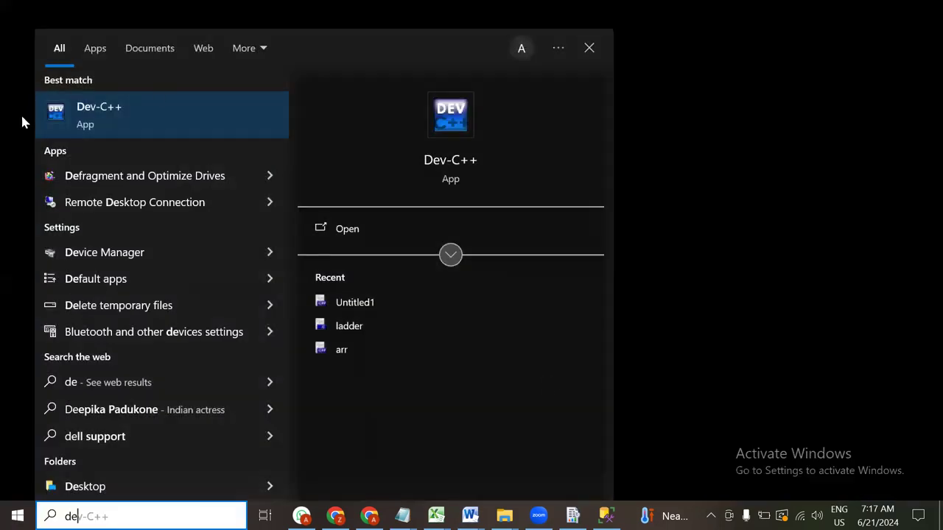
Open This PC's properties from the desktop and select the device name DESKTOP-A1S46IG
{"action": "key", "text": "super+d"}
{"action": "right_click", "coordinate": [32, 88]}
{"action": "left_click", "coordinate": [77, 262]}
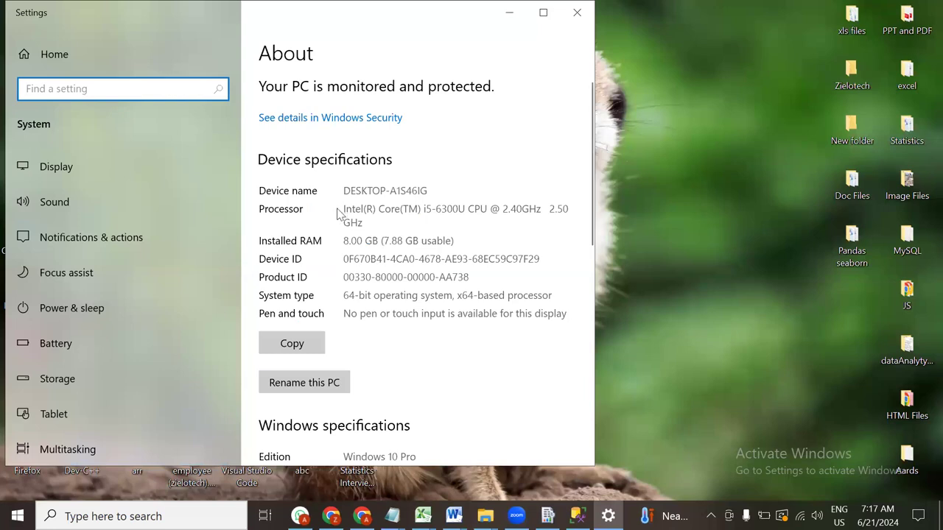
{"action": "left_click_drag", "start_coordinate": [345, 194], "coordinate": [435, 195]}
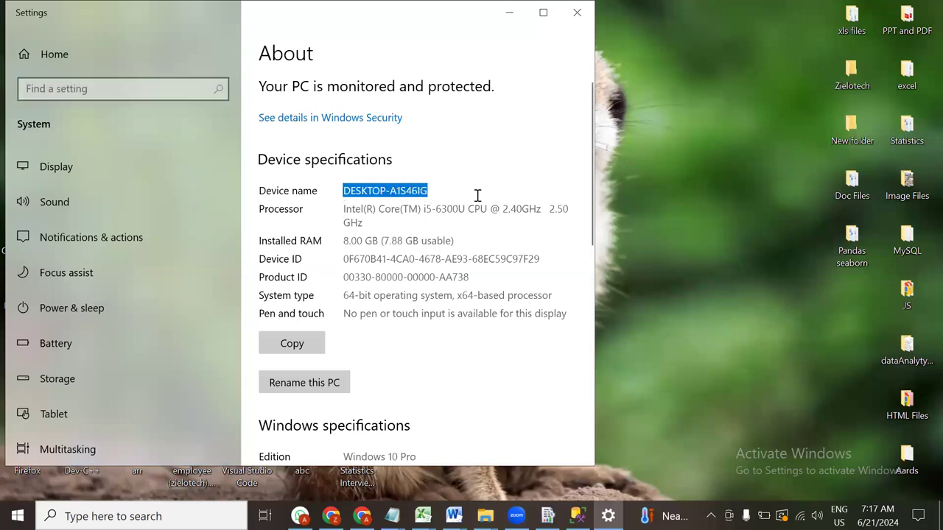
{"action": "scroll", "coordinate": [478, 195], "scroll_direction": "down", "scroll_amount": 5}
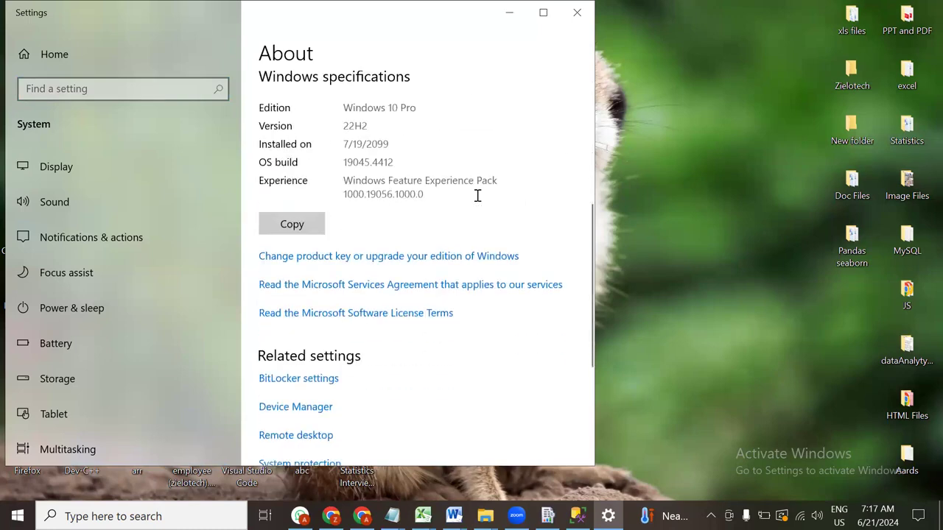
{"action": "scroll", "coordinate": [477, 195], "scroll_direction": "up", "scroll_amount": 5}
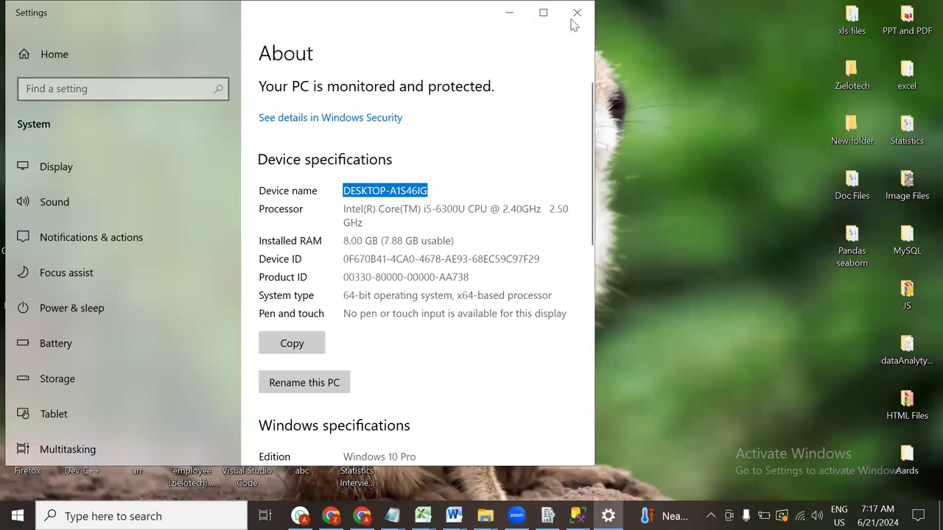
Start renaming the PC, cancel to keep the current name, and close Settings
{"action": "left_click", "coordinate": [329, 387]}
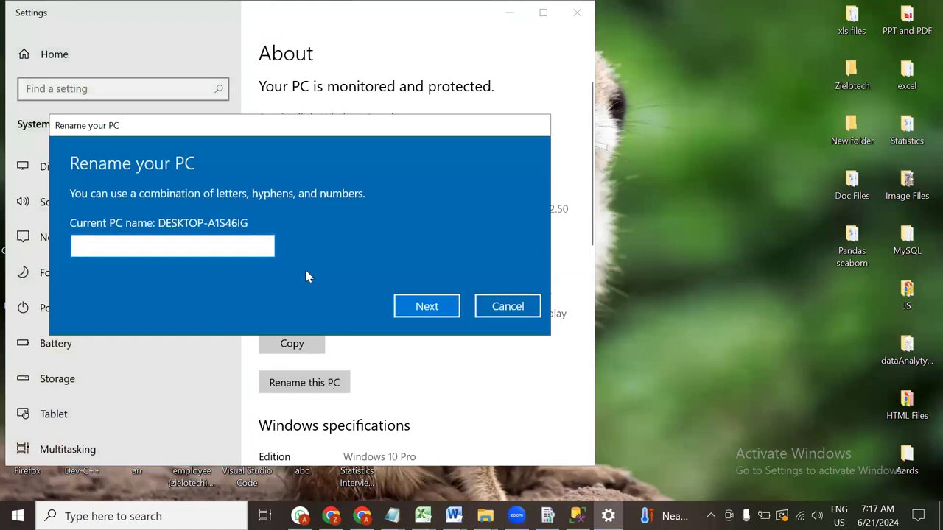
{"action": "left_click", "coordinate": [507, 306]}
{"action": "left_click", "coordinate": [577, 12]}
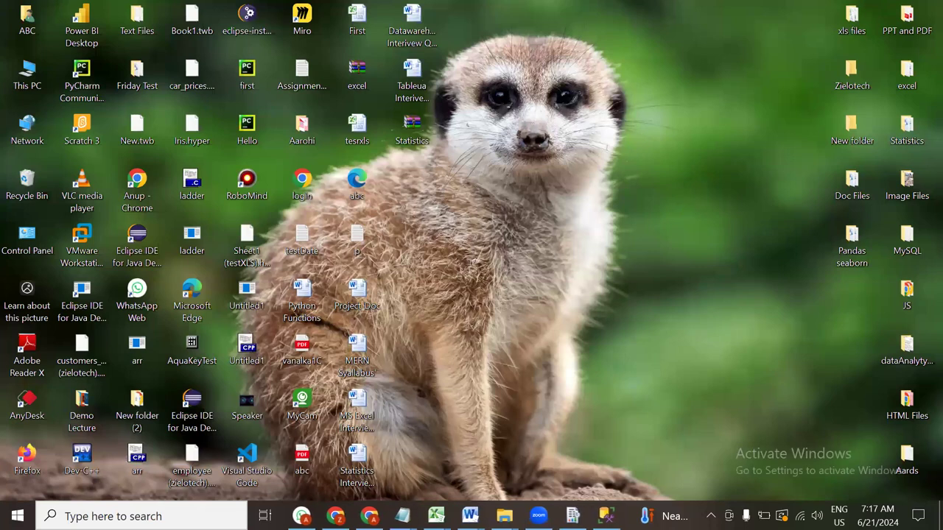
Switch to the Word guide, scroll to the Web Service URL step (ReportServer, TCP port 80) and highlight its bullet
{"action": "left_click", "coordinate": [470, 516]}
{"action": "left_click", "coordinate": [635, 473]}
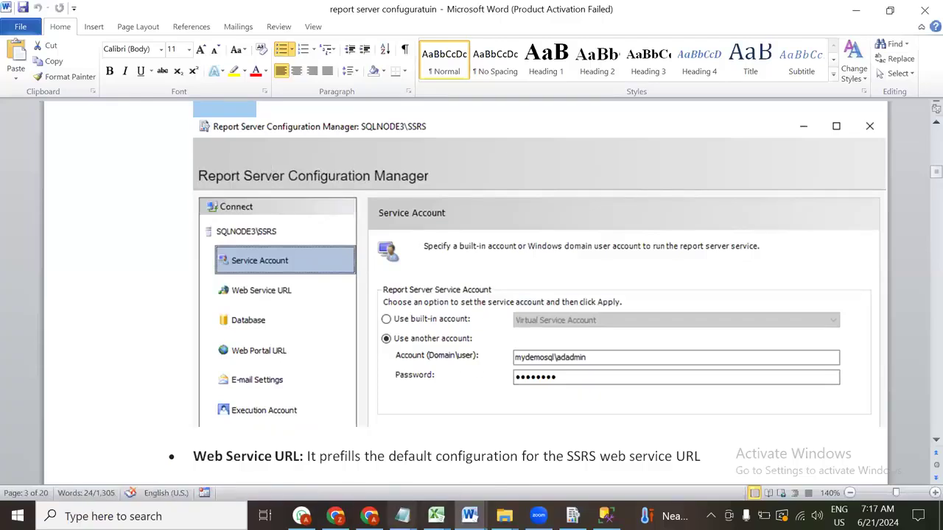
{"action": "scroll", "coordinate": [270, 264], "scroll_direction": "down", "scroll_amount": 1}
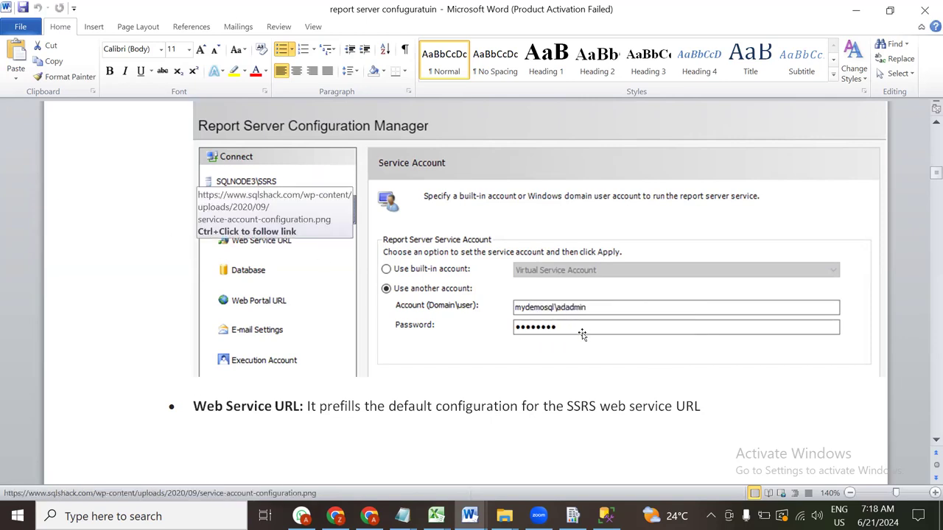
{"action": "scroll", "coordinate": [582, 335], "scroll_direction": "down", "scroll_amount": 3}
{"action": "left_click", "coordinate": [336, 258]}
{"action": "left_click_drag", "start_coordinate": [336, 257], "coordinate": [712, 260]}
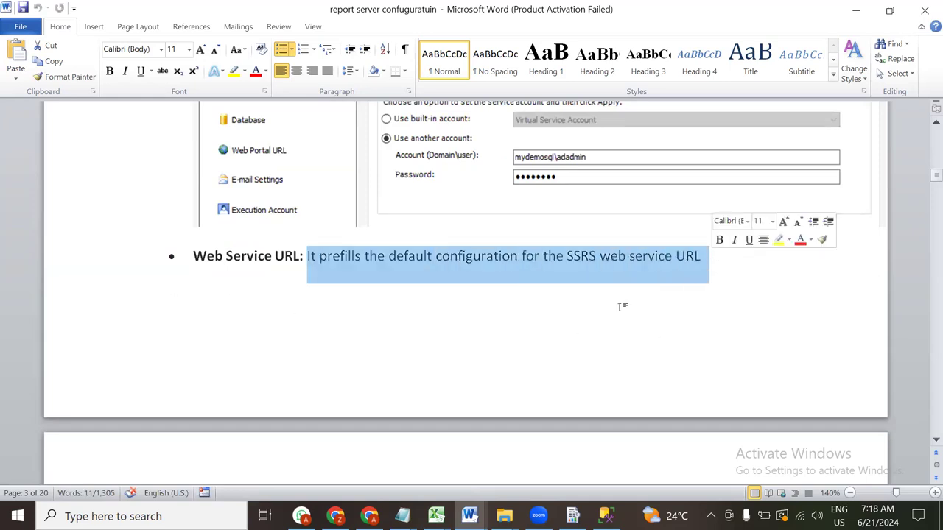
{"action": "scroll", "coordinate": [619, 325], "scroll_direction": "down", "scroll_amount": 4}
{"action": "scroll", "coordinate": [618, 325], "scroll_direction": "down", "scroll_amount": 8}
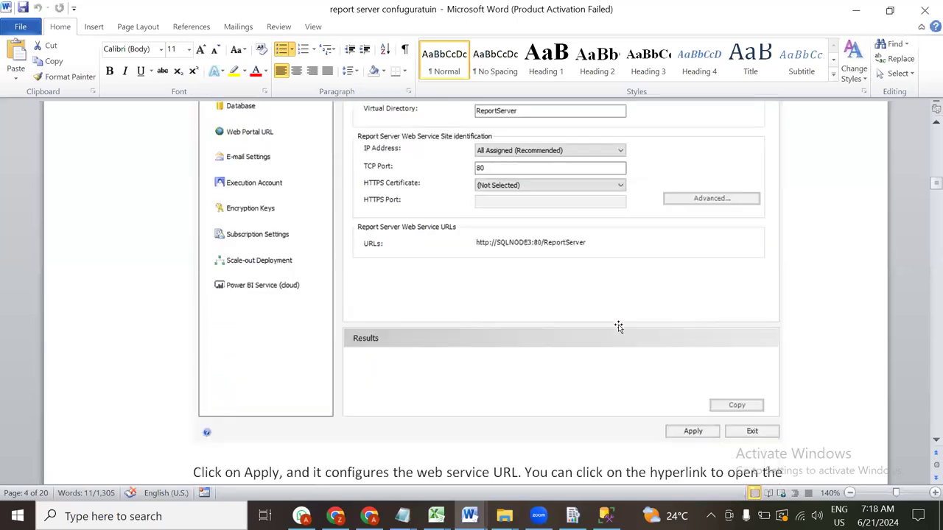
{"action": "scroll", "coordinate": [618, 326], "scroll_direction": "up", "scroll_amount": 2}
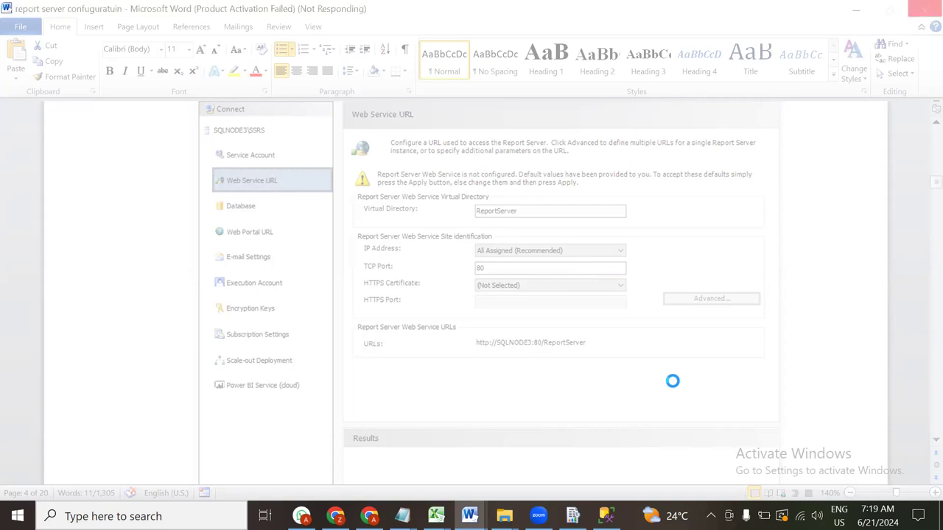
Force-close the Report Server Configuration Tool process in Task Manager, then minimise Task Manager
{"action": "key", "text": "ctrl+shift+Escape"}
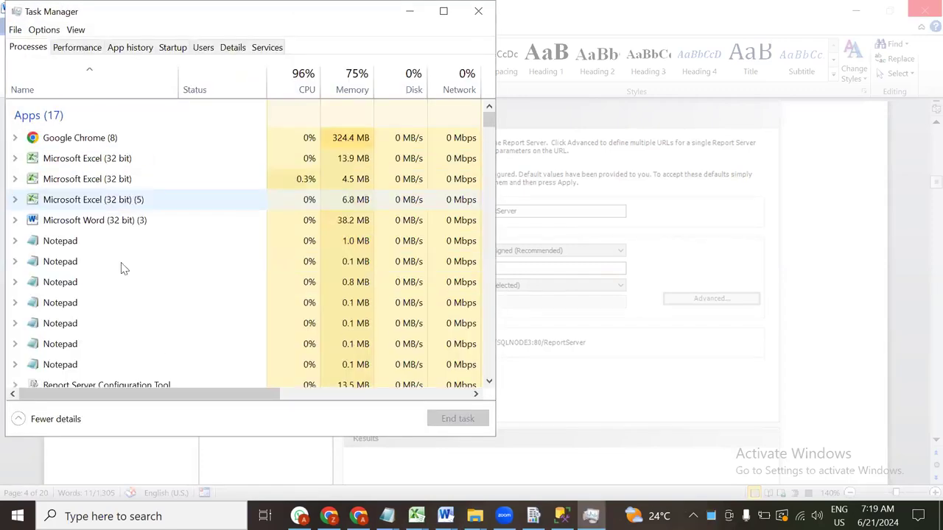
{"action": "scroll", "coordinate": [130, 206], "scroll_direction": "down", "scroll_amount": 2}
{"action": "scroll", "coordinate": [130, 206], "scroll_direction": "down", "scroll_amount": 2}
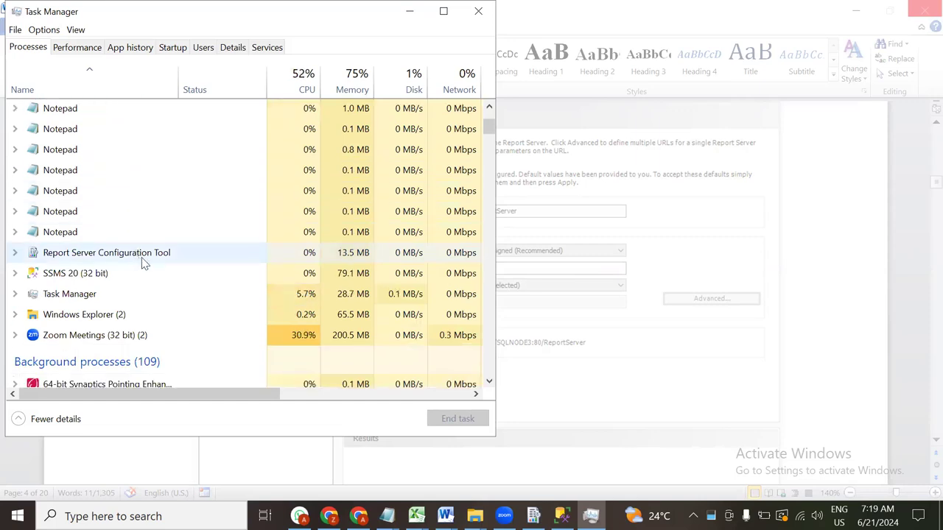
{"action": "left_click", "coordinate": [136, 255]}
{"action": "left_click", "coordinate": [461, 420]}
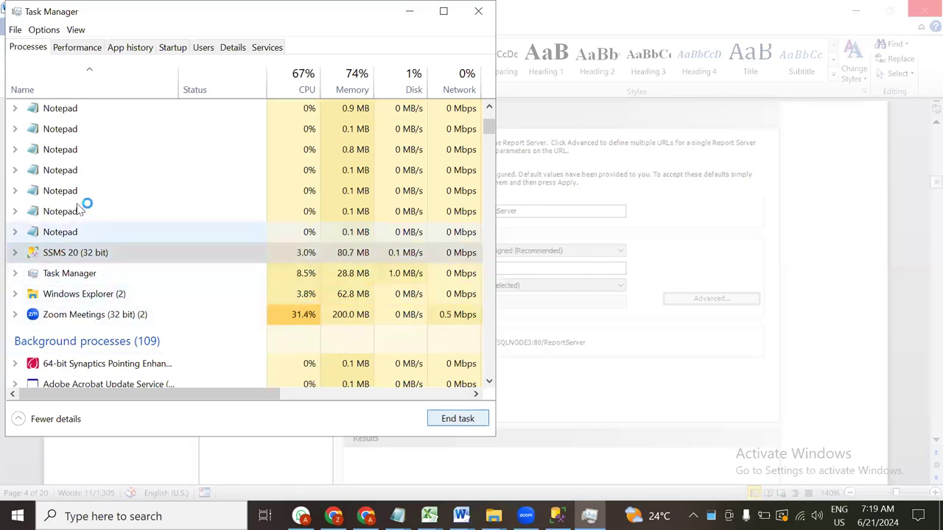
{"action": "left_click", "coordinate": [153, 177]}
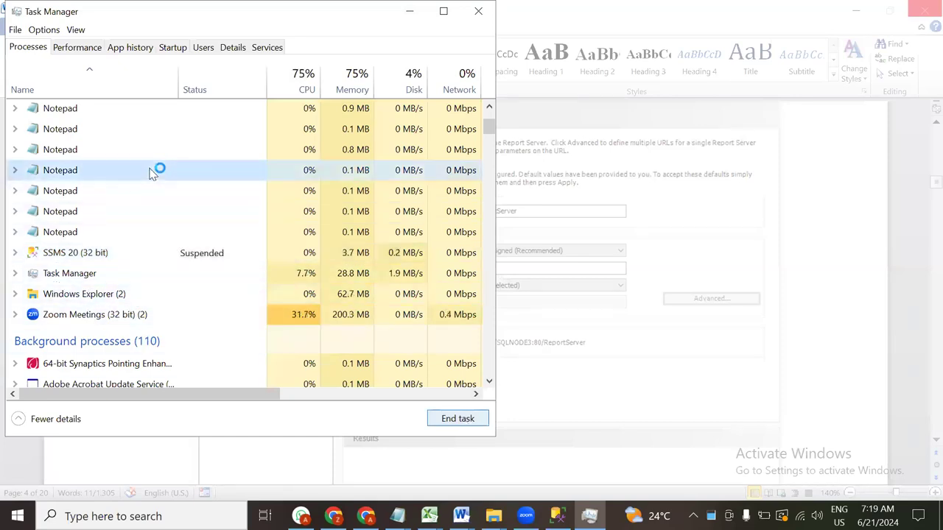
{"action": "scroll", "coordinate": [158, 168], "scroll_direction": "up", "scroll_amount": 3}
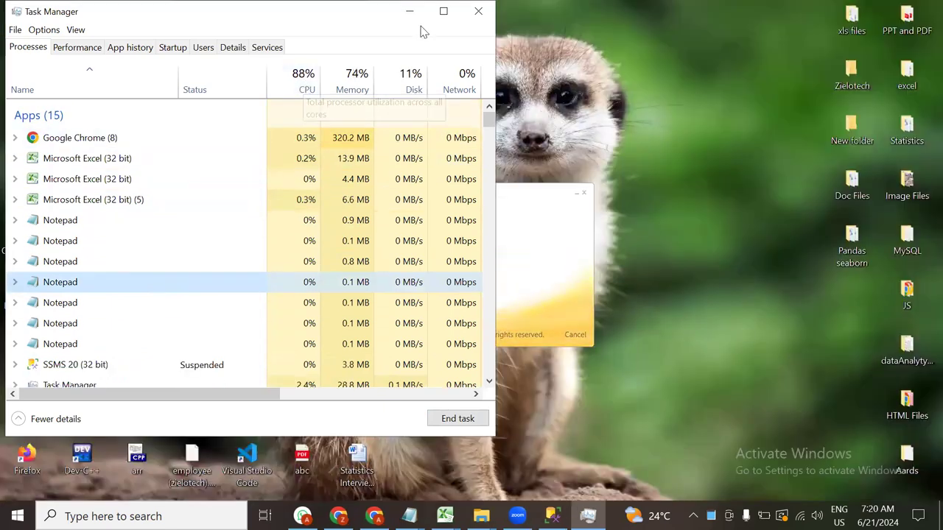
{"action": "left_click", "coordinate": [409, 11]}
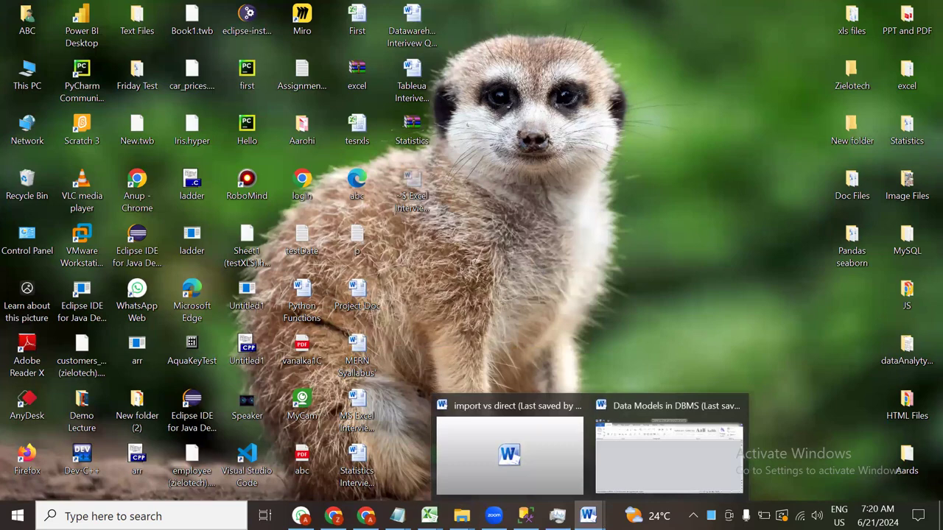
Bring the Word configuration guide back to the front and dismiss the Office activation notice
{"action": "mouse_move", "coordinate": [461, 516]}
{"action": "left_click", "coordinate": [410, 451]}
{"action": "left_click", "coordinate": [116, 220]}
{"action": "scroll", "coordinate": [655, 280], "scroll_direction": "down", "scroll_amount": 2}
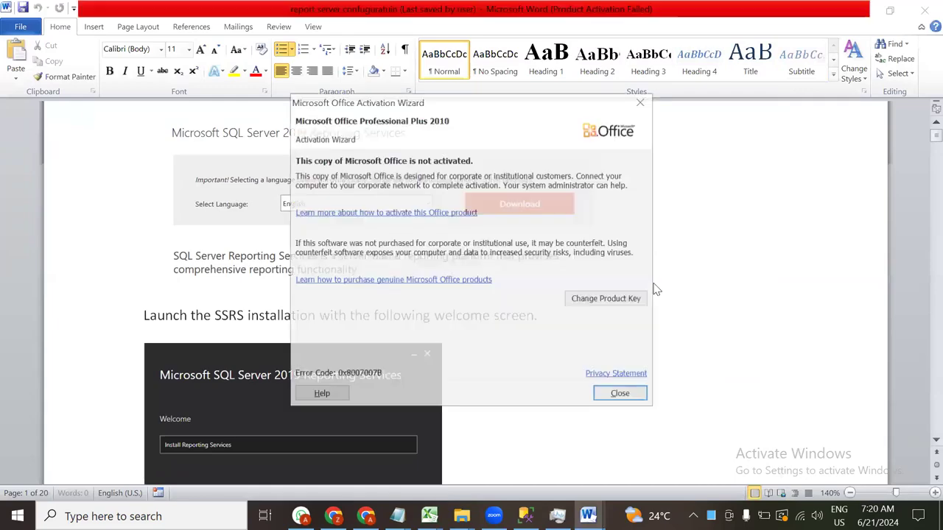
{"action": "left_click", "coordinate": [639, 102]}
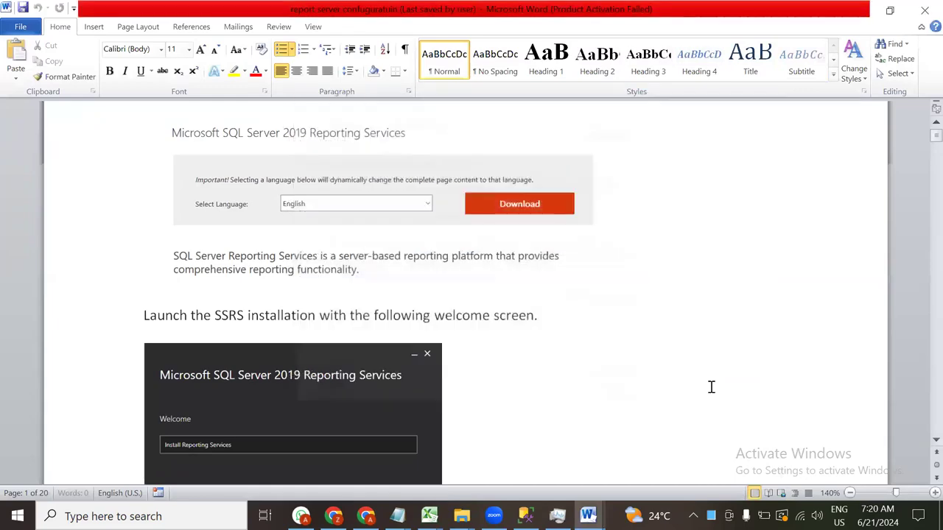
Read down the guide past Web Service URL to the Change Database step with database ReportServer
{"action": "scroll", "coordinate": [711, 386], "scroll_direction": "down", "scroll_amount": 20}
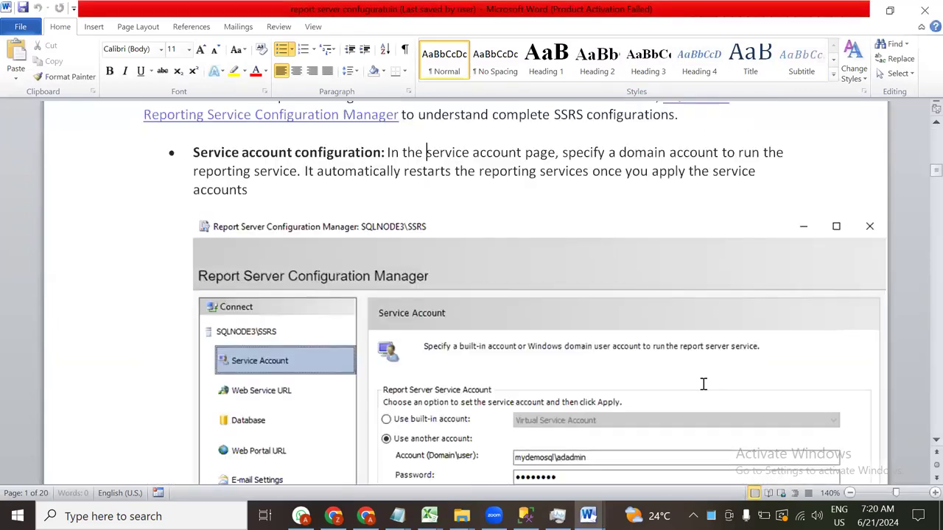
{"action": "scroll", "coordinate": [704, 383], "scroll_direction": "down", "scroll_amount": 20}
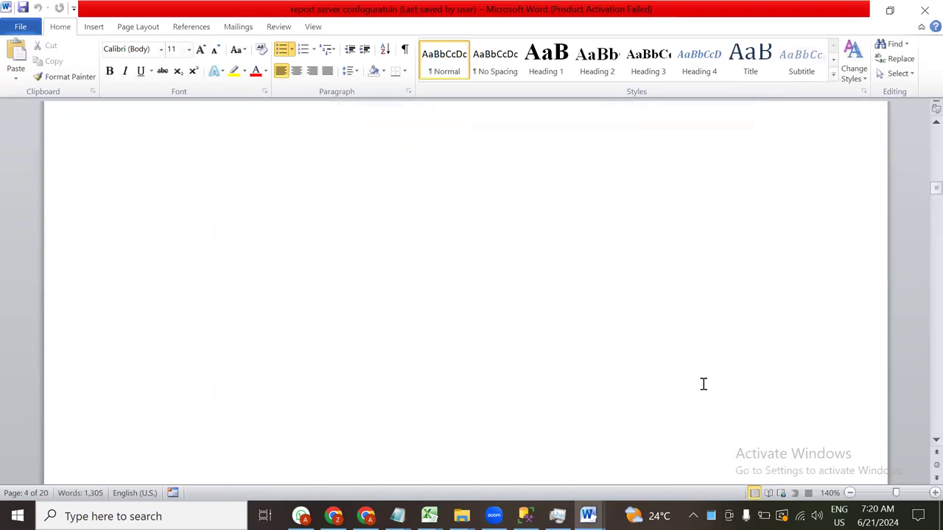
{"action": "scroll", "coordinate": [606, 360], "scroll_direction": "up", "scroll_amount": 3}
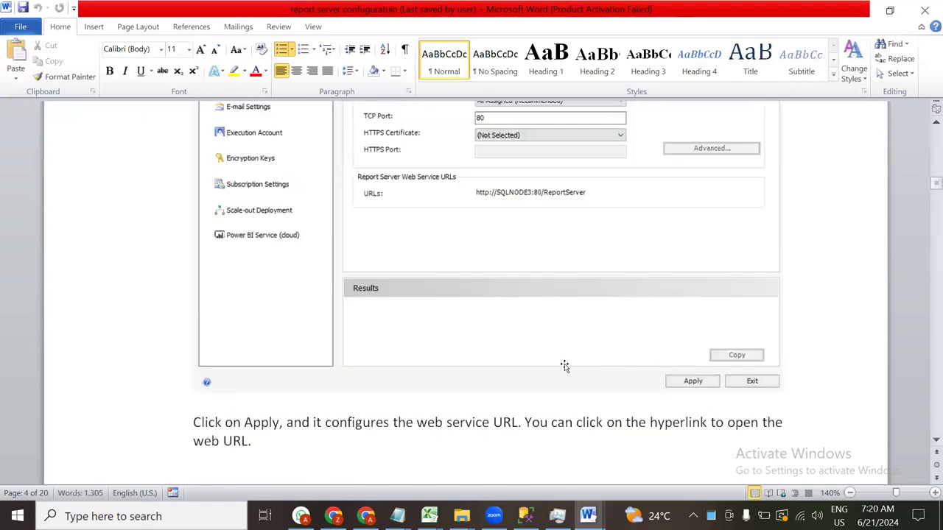
{"action": "left_click", "coordinate": [575, 197]}
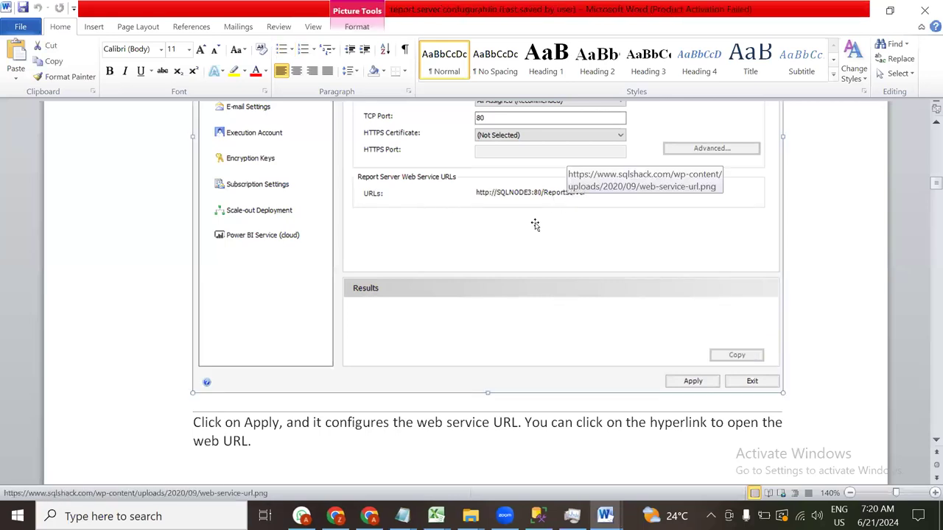
{"action": "scroll", "coordinate": [535, 224], "scroll_direction": "down", "scroll_amount": 10}
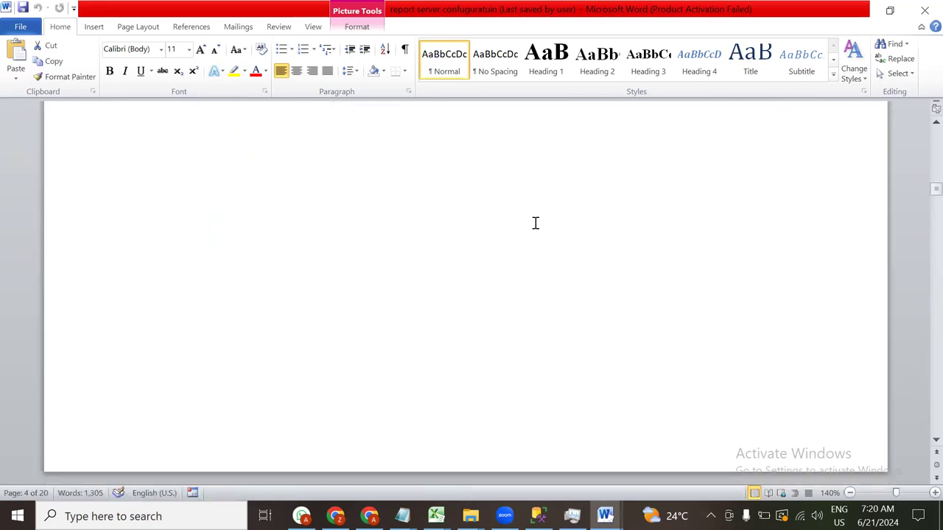
{"action": "scroll", "coordinate": [535, 223], "scroll_direction": "down", "scroll_amount": 10}
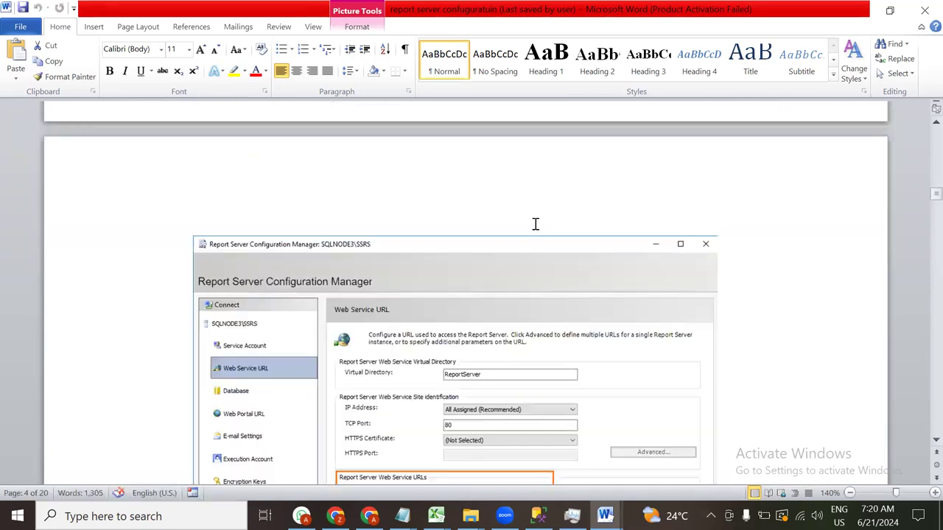
{"action": "scroll", "coordinate": [535, 223], "scroll_direction": "up", "scroll_amount": 1}
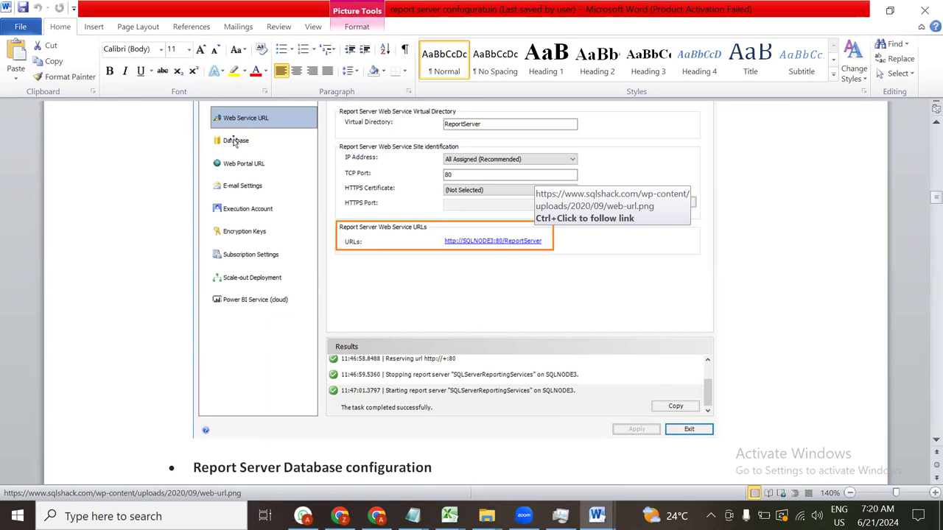
{"action": "scroll", "coordinate": [235, 144], "scroll_direction": "down", "scroll_amount": 15}
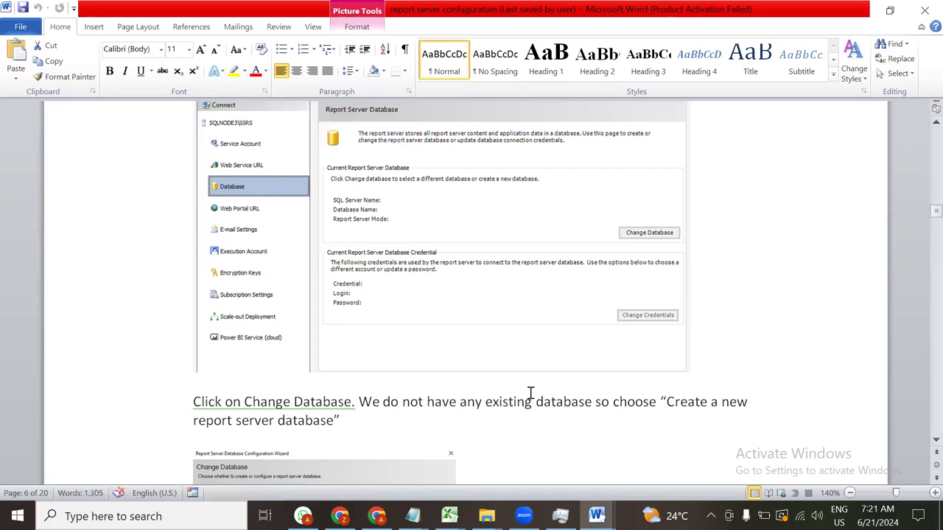
{"action": "scroll", "coordinate": [646, 245], "scroll_direction": "down", "scroll_amount": 5}
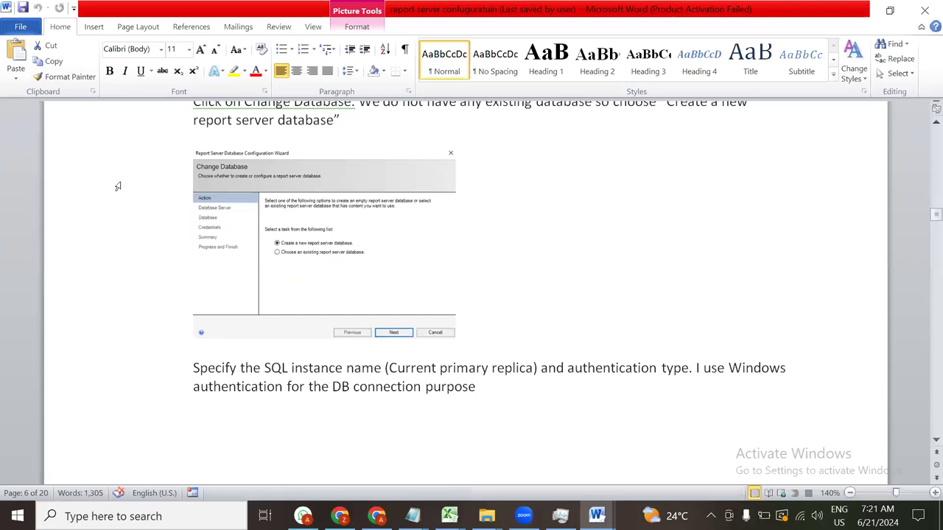
{"action": "scroll", "coordinate": [479, 265], "scroll_direction": "down", "scroll_amount": 3}
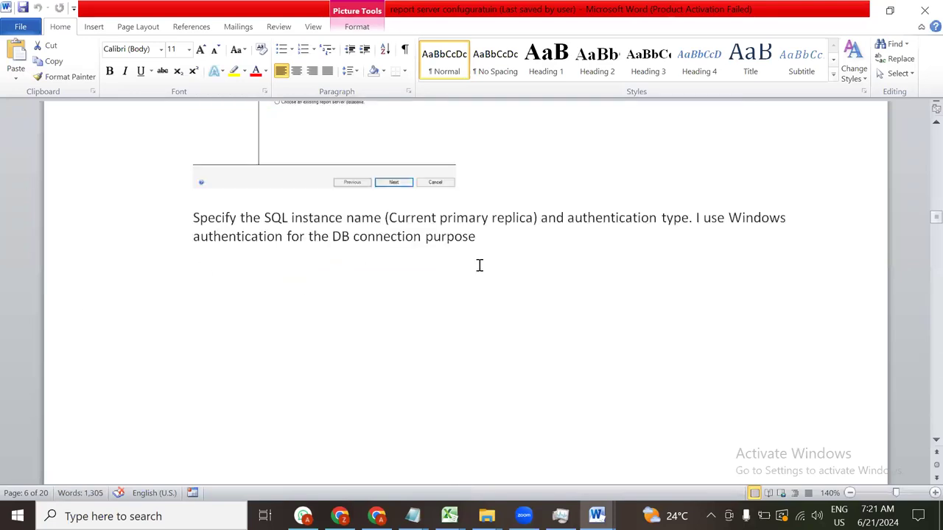
{"action": "left_click_drag", "start_coordinate": [246, 218], "coordinate": [542, 238]}
{"action": "scroll", "coordinate": [542, 238], "scroll_direction": "down", "scroll_amount": 10}
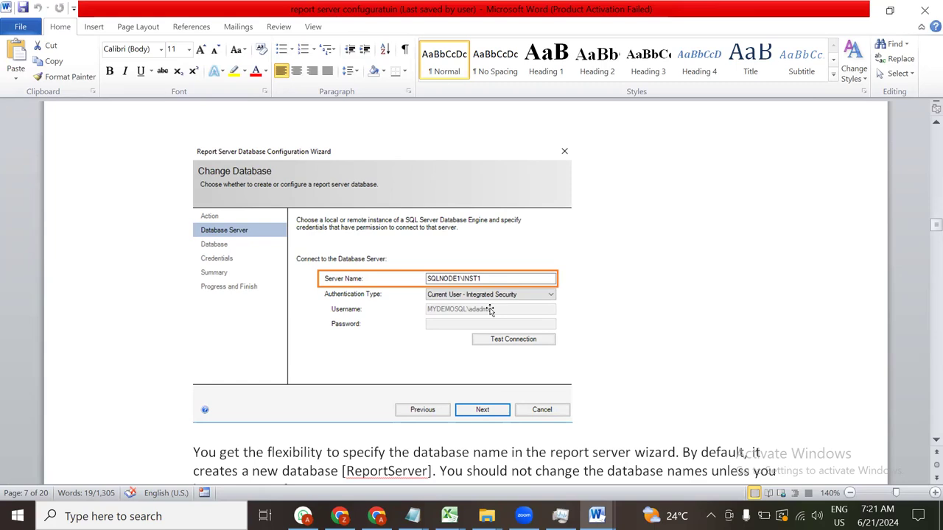
{"action": "scroll", "coordinate": [490, 310], "scroll_direction": "down", "scroll_amount": 6}
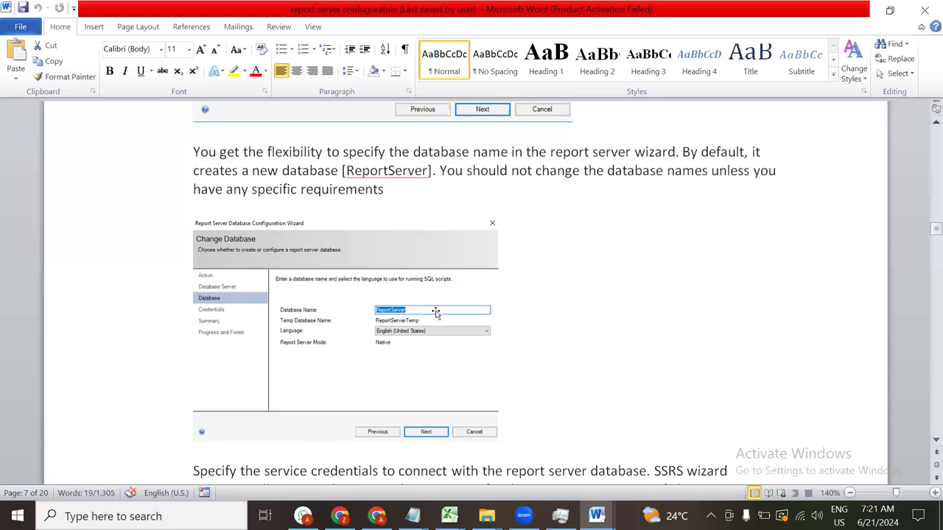
{"action": "double_click", "coordinate": [349, 155]}
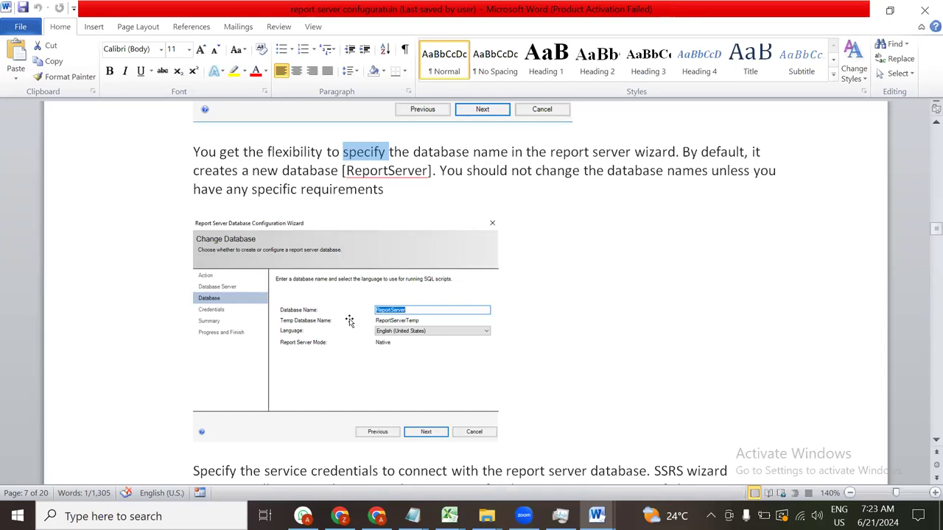
{"action": "scroll", "coordinate": [351, 320], "scroll_direction": "down", "scroll_amount": 5}
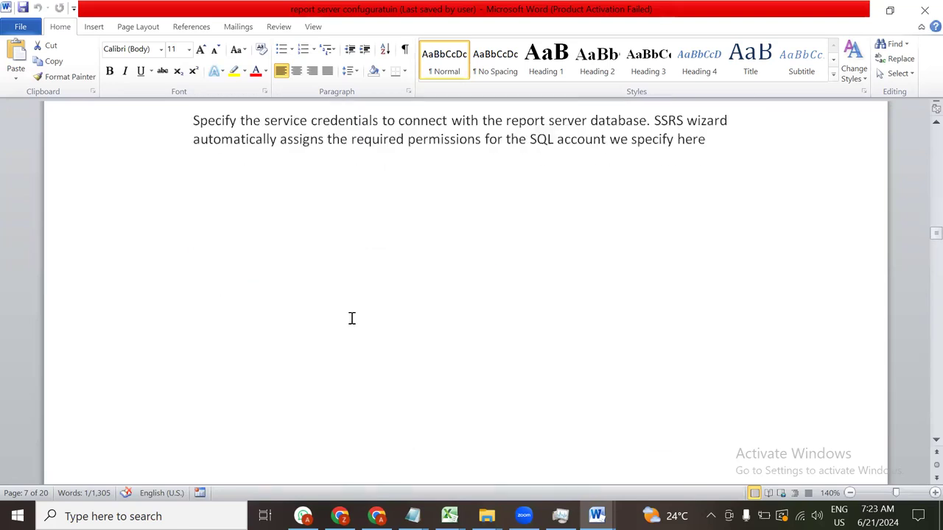
{"action": "scroll", "coordinate": [352, 318], "scroll_direction": "down", "scroll_amount": 5}
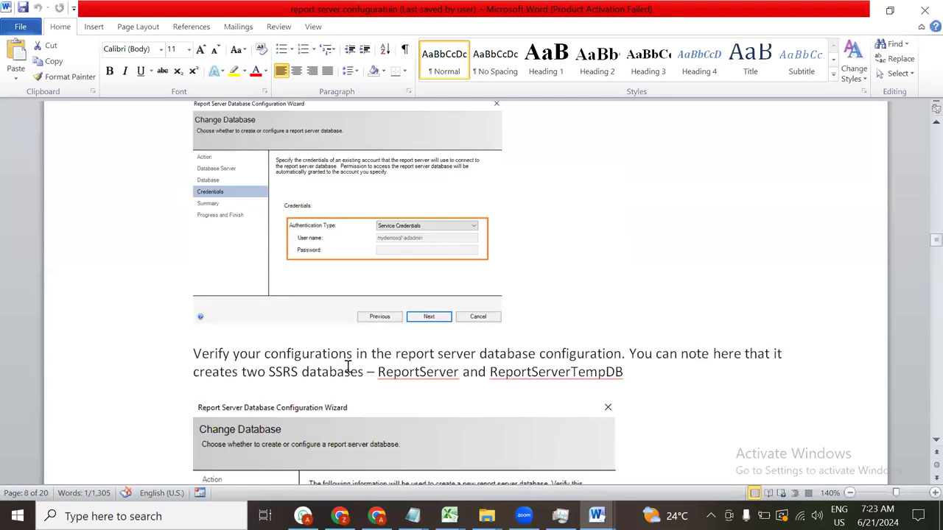
{"action": "scroll", "coordinate": [357, 333], "scroll_direction": "down", "scroll_amount": 5}
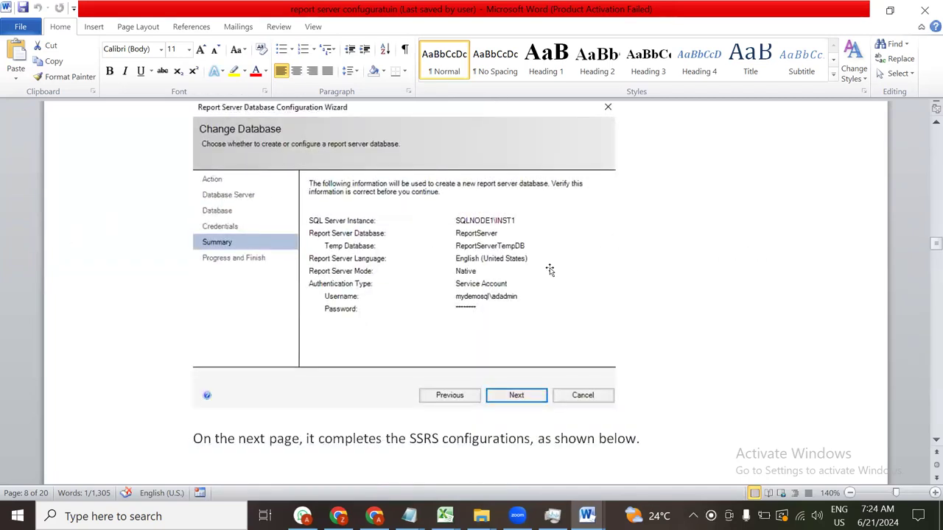
{"action": "scroll", "coordinate": [543, 267], "scroll_direction": "down", "scroll_amount": 10}
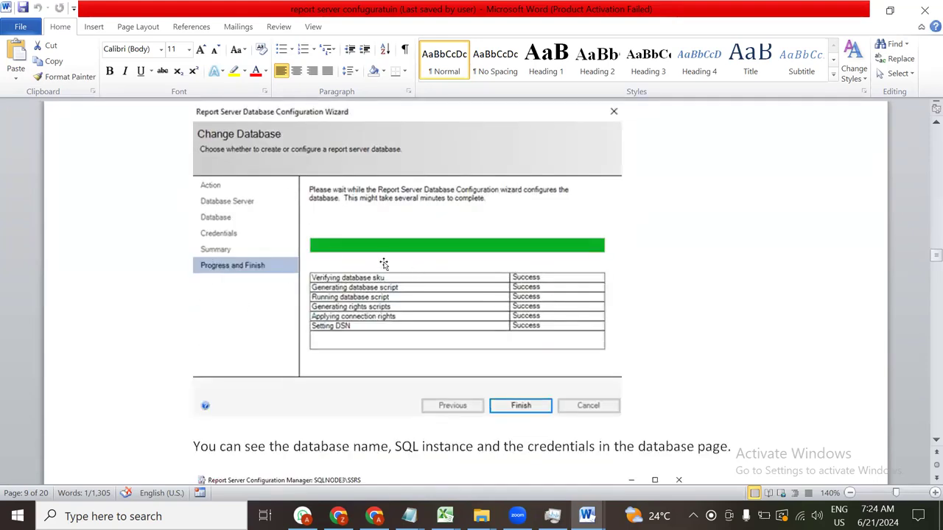
{"action": "scroll", "coordinate": [552, 327], "scroll_direction": "down", "scroll_amount": 1}
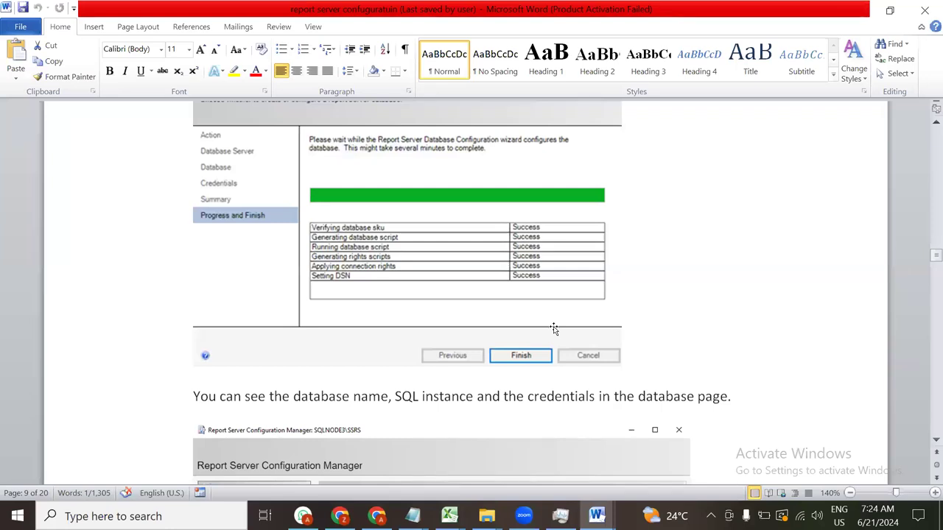
{"action": "scroll", "coordinate": [567, 303], "scroll_direction": "down", "scroll_amount": 5}
{"action": "scroll", "coordinate": [667, 337], "scroll_direction": "down", "scroll_amount": 2}
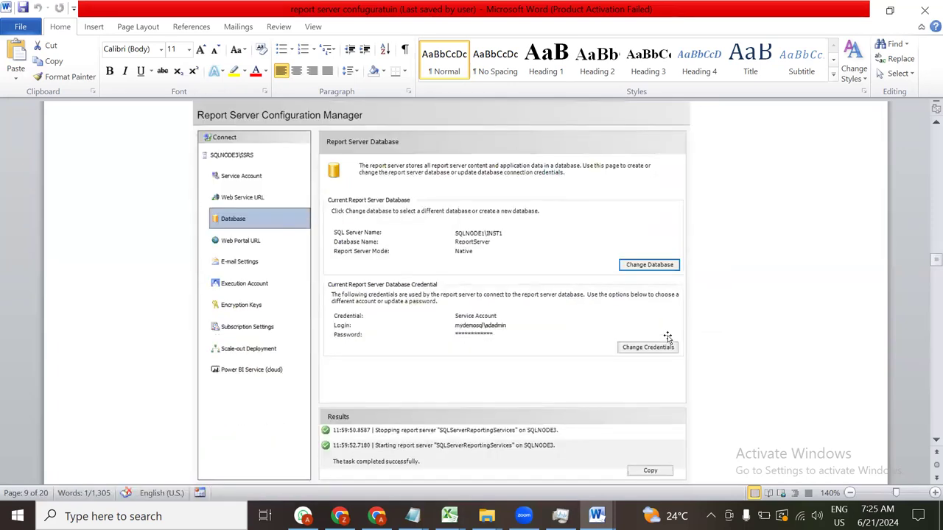
{"action": "scroll", "coordinate": [669, 335], "scroll_direction": "down", "scroll_amount": 10}
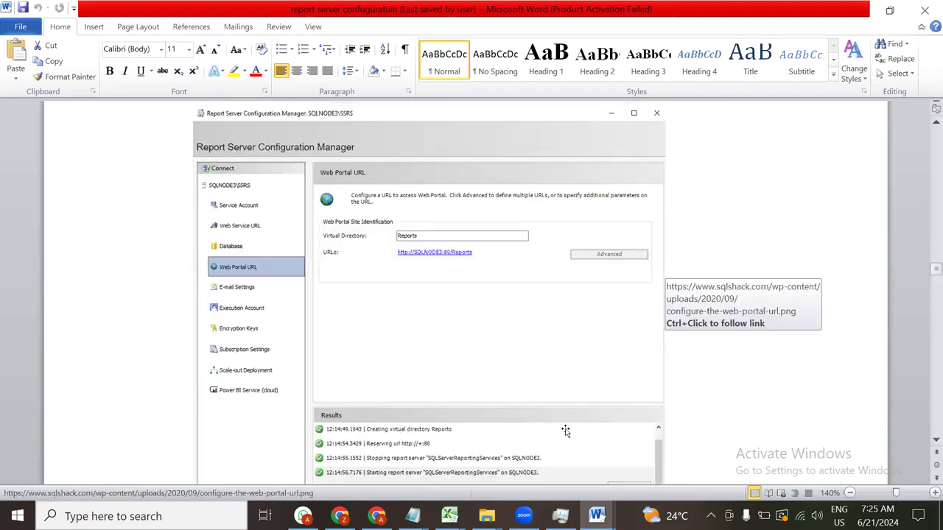
{"action": "left_click", "coordinate": [559, 516]}
Close Task Manager and launch Report Server Configuration Manager from Start with admin rights
{"action": "left_click", "coordinate": [479, 11]}
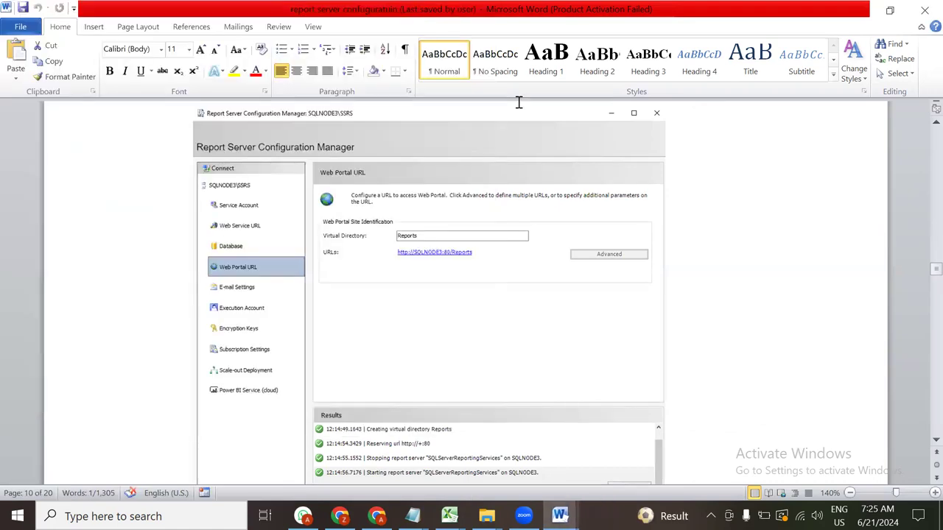
{"action": "key", "text": "super"}
{"action": "type", "text": "repo"}
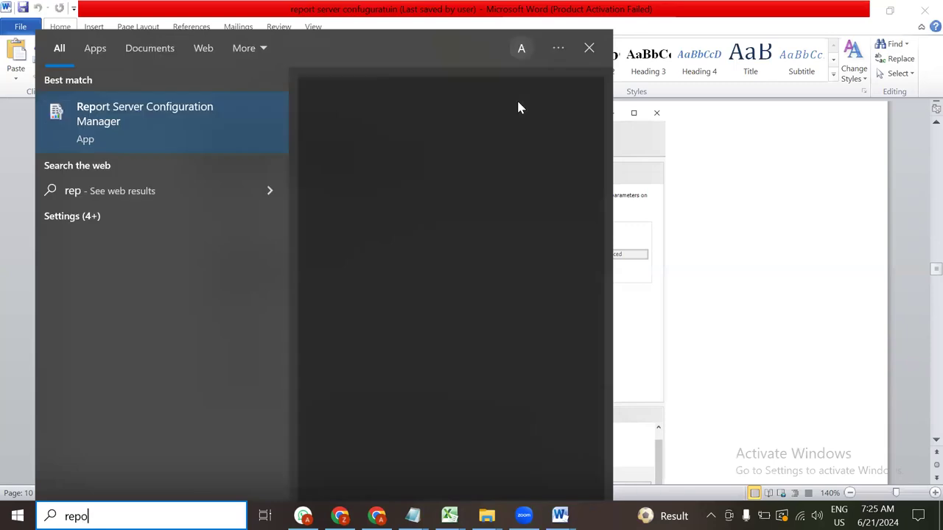
{"action": "left_click", "coordinate": [148, 112]}
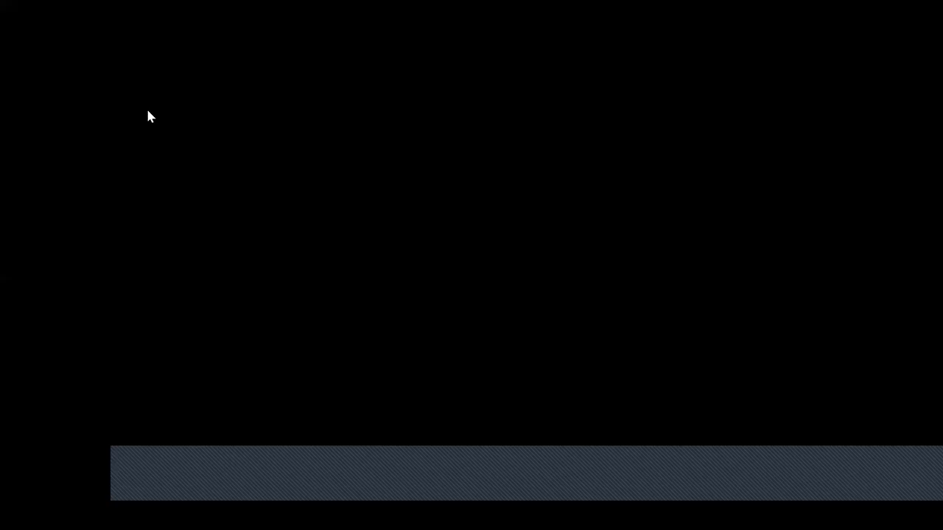
{"action": "left_click", "coordinate": [399, 351]}
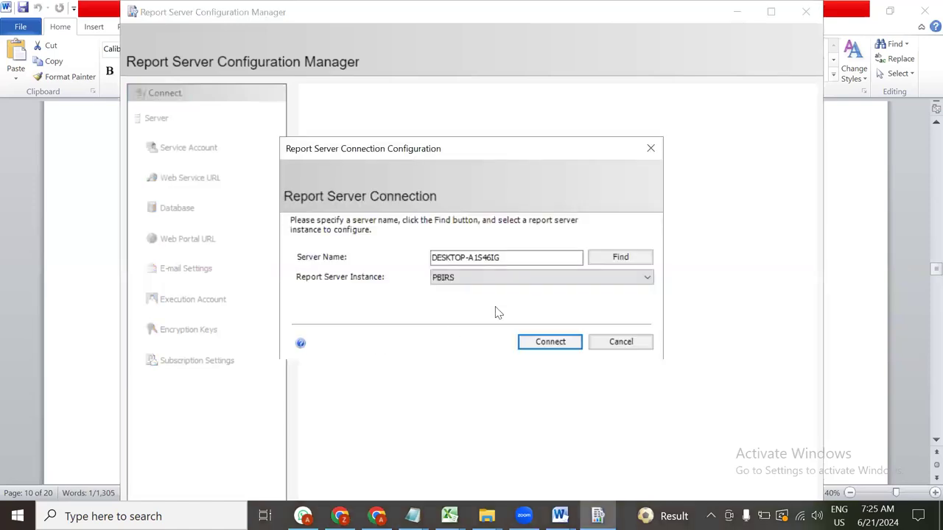
Find the report server instances and connect to DESKTOP-A1S46IG\PBIRS
{"action": "left_click", "coordinate": [539, 255]}
{"action": "left_click", "coordinate": [615, 256]}
{"action": "left_click", "coordinate": [616, 257]}
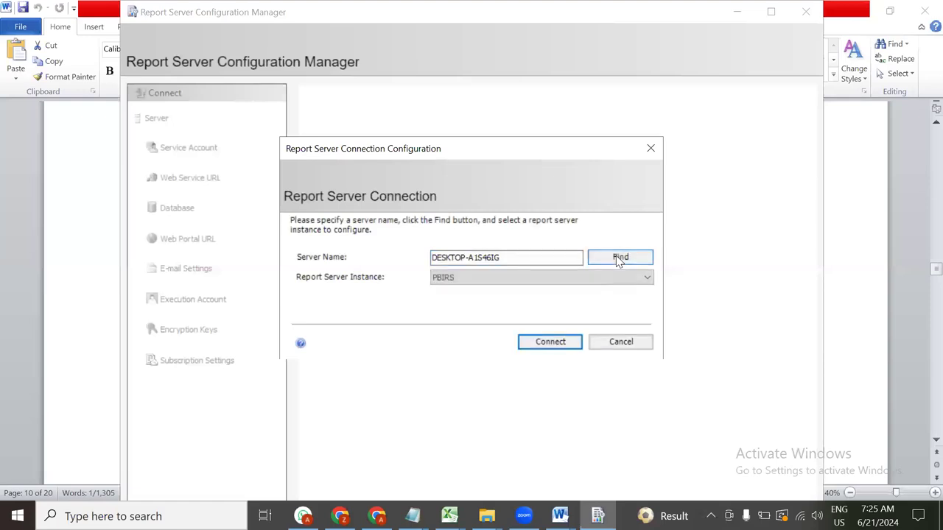
{"action": "left_click", "coordinate": [468, 284]}
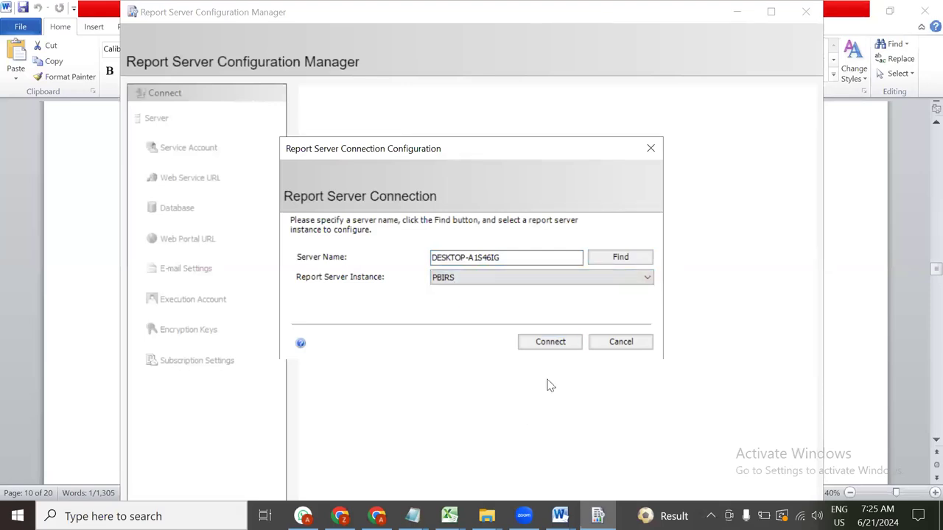
{"action": "left_click", "coordinate": [551, 343]}
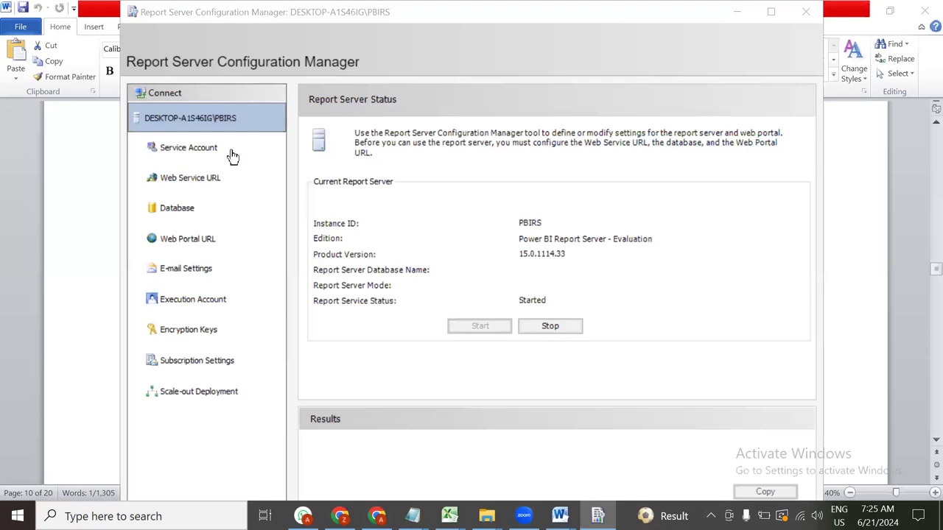
Maximise the window, stop and restart the PowerBIReportServer service, and show Service Account settings
{"action": "double_click", "coordinate": [645, 19]}
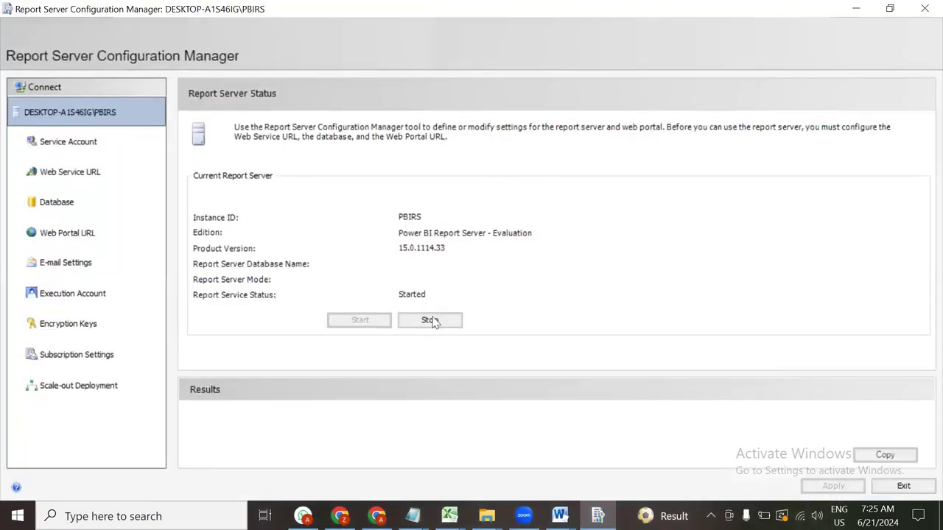
{"action": "left_click", "coordinate": [431, 321]}
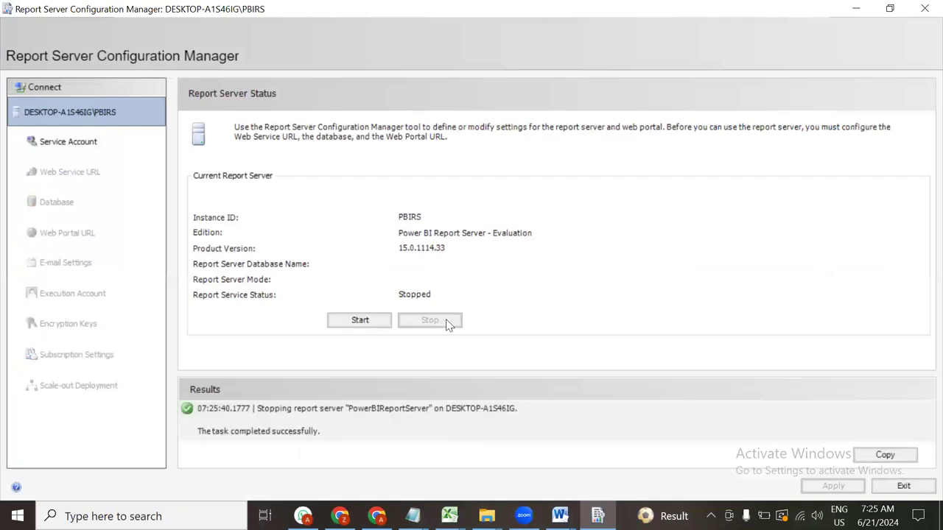
{"action": "left_click", "coordinate": [361, 320]}
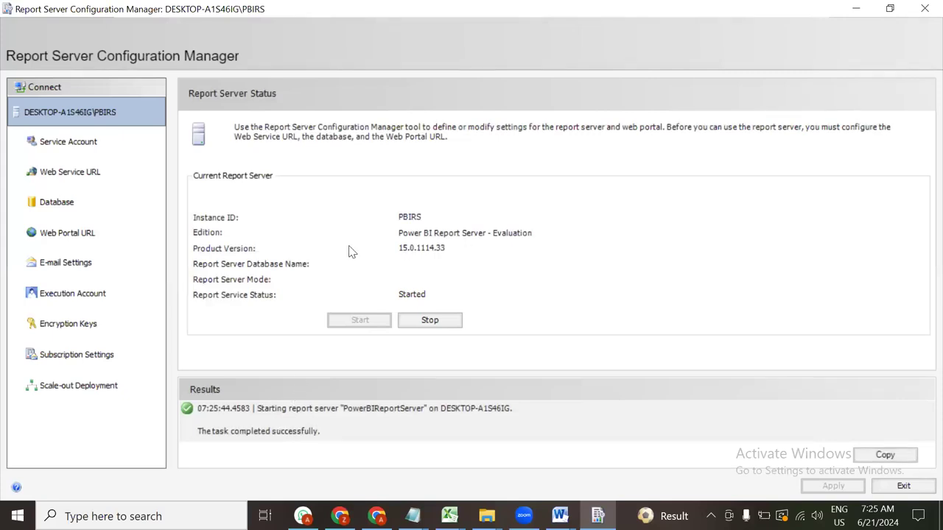
{"action": "left_click", "coordinate": [87, 142]}
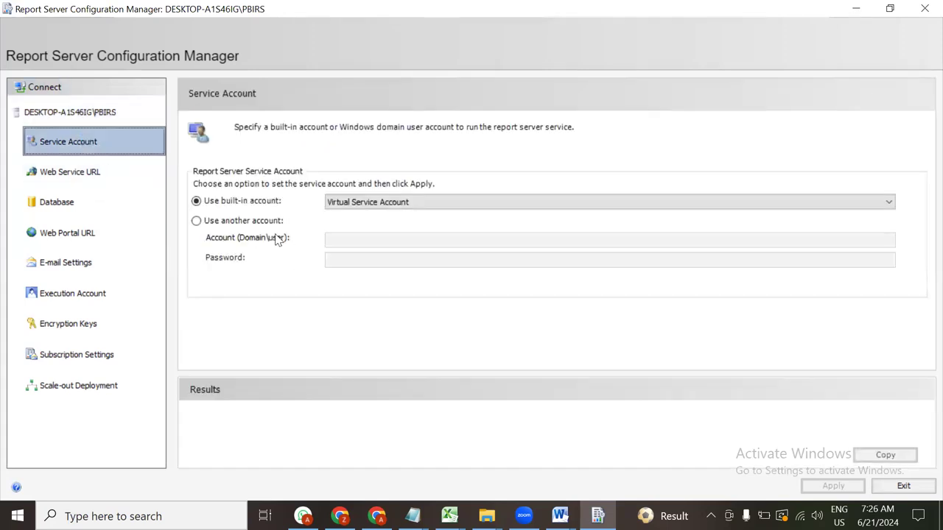
Switch to Use another account with account abc and its password, and apply
{"action": "left_click", "coordinate": [230, 223]}
{"action": "left_click", "coordinate": [411, 241]}
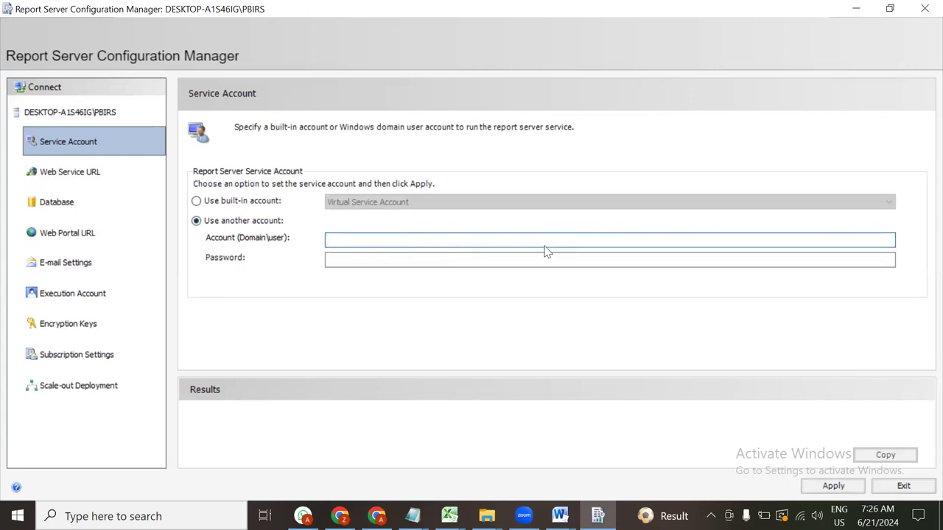
{"action": "type", "text": "abc"}
{"action": "key", "text": "Tab"}
{"action": "type", "text": "•••••••••"}
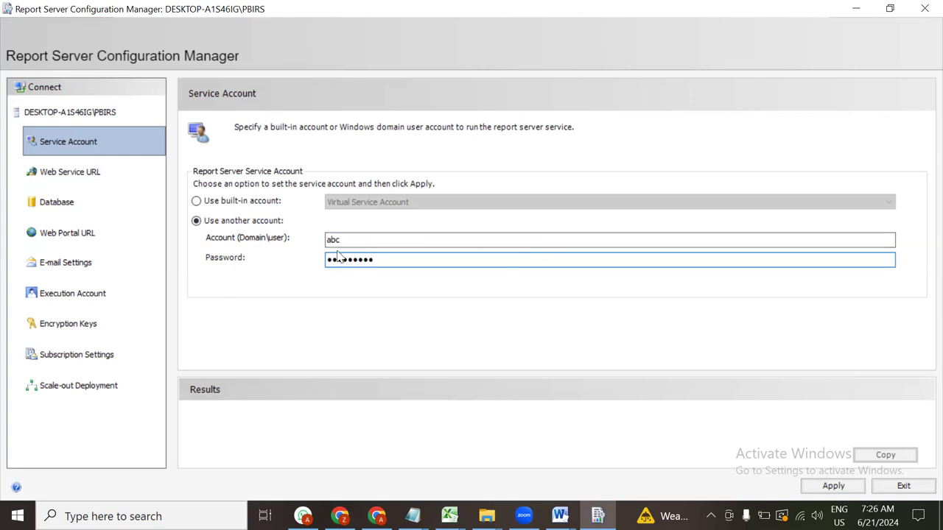
{"action": "left_click_drag", "start_coordinate": [385, 257], "coordinate": [313, 262]}
{"action": "type", "text": "•••••••••"}
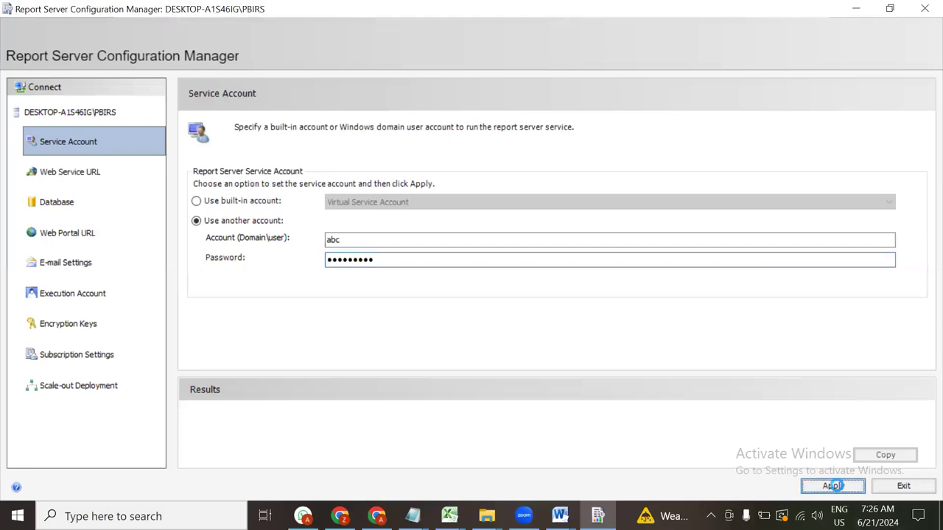
{"action": "left_click", "coordinate": [834, 486]}
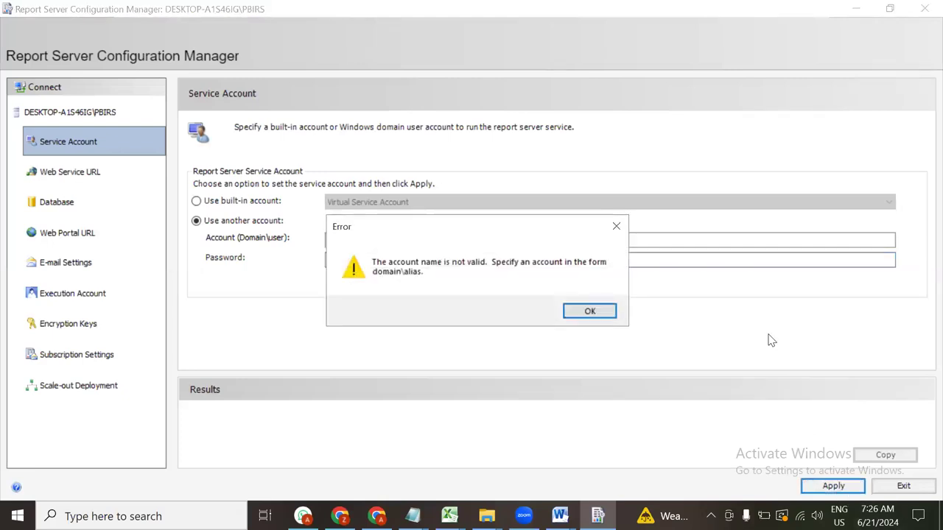
Dismiss the invalid account error, prefix the account with desktop\, and apply again
{"action": "left_click", "coordinate": [616, 233]}
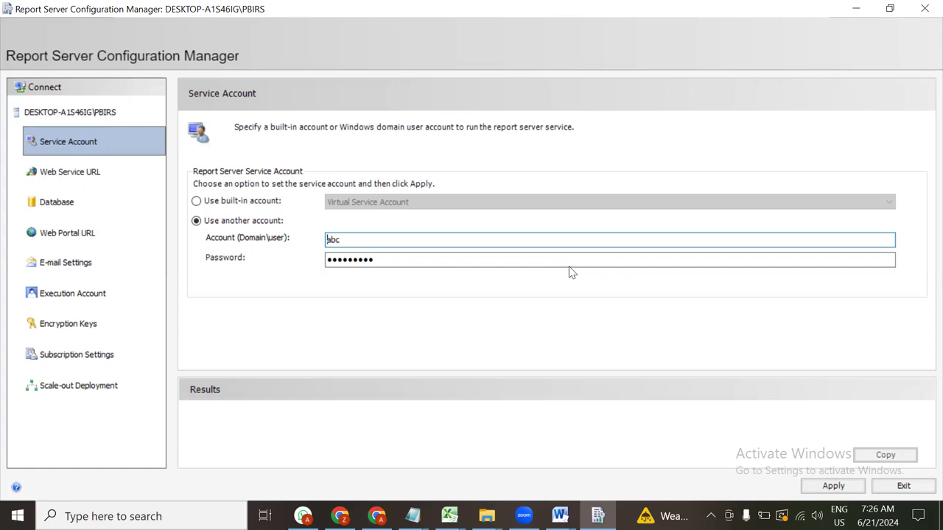
{"action": "type", "text": "des"}
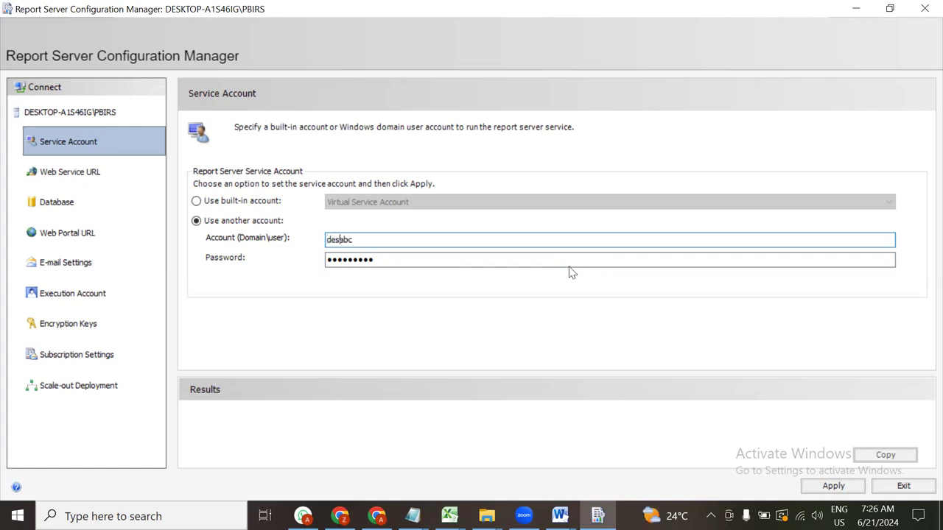
{"action": "type", "text": "ktop\\"}
{"action": "left_click", "coordinate": [833, 486]}
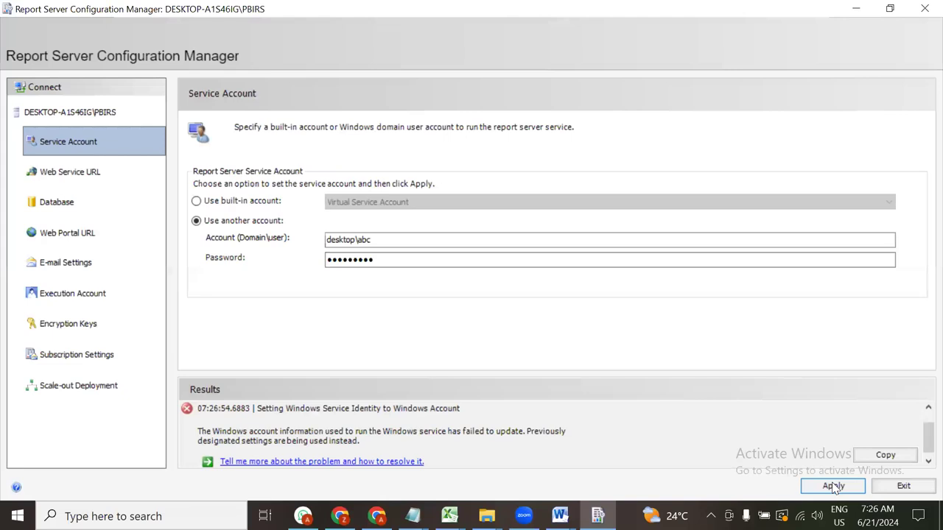
{"action": "left_click", "coordinate": [833, 486]}
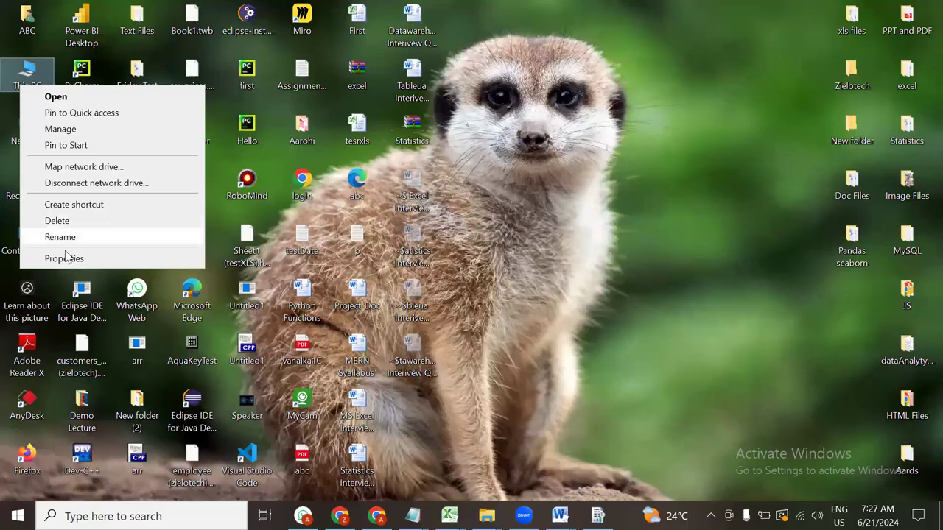
Copy the device name DESKTOP-A1S46IG from the Settings About page
{"action": "key", "text": "Escape"}
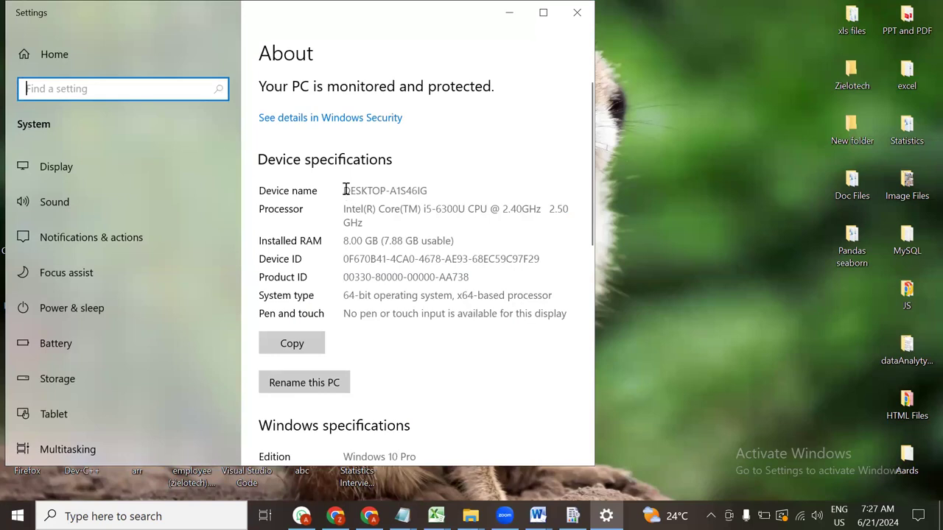
{"action": "double_click", "coordinate": [343, 191]}
{"action": "left_click_drag", "start_coordinate": [433, 190], "coordinate": [333, 191]}
{"action": "key", "text": "ctrl+c"}
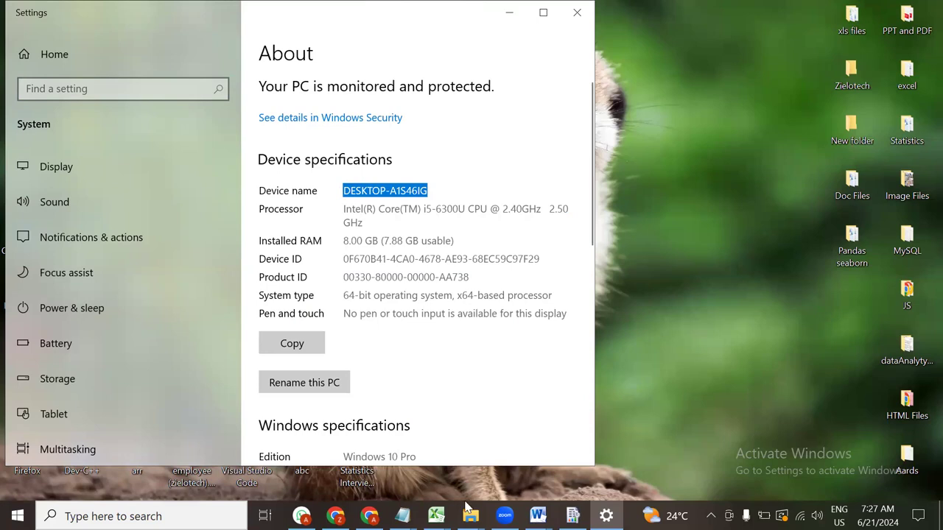
{"action": "left_click", "coordinate": [573, 515]}
Replace the Account field with DESKTOP-A1S46IG\ABC and apply it successfully
{"action": "left_click", "coordinate": [362, 236]}
{"action": "left_click_drag", "start_coordinate": [379, 240], "coordinate": [240, 245]}
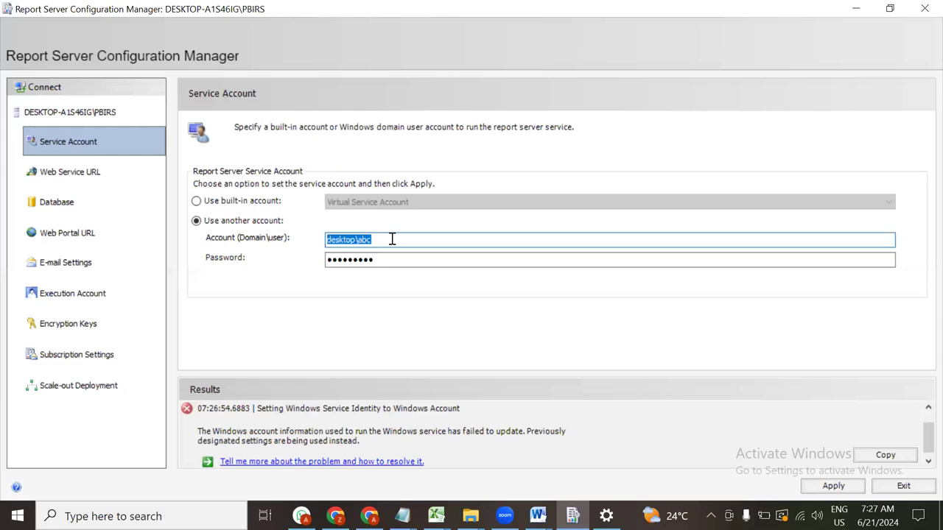
{"action": "key", "text": "ctrl+v"}
{"action": "type", "text": "\\ABC"}
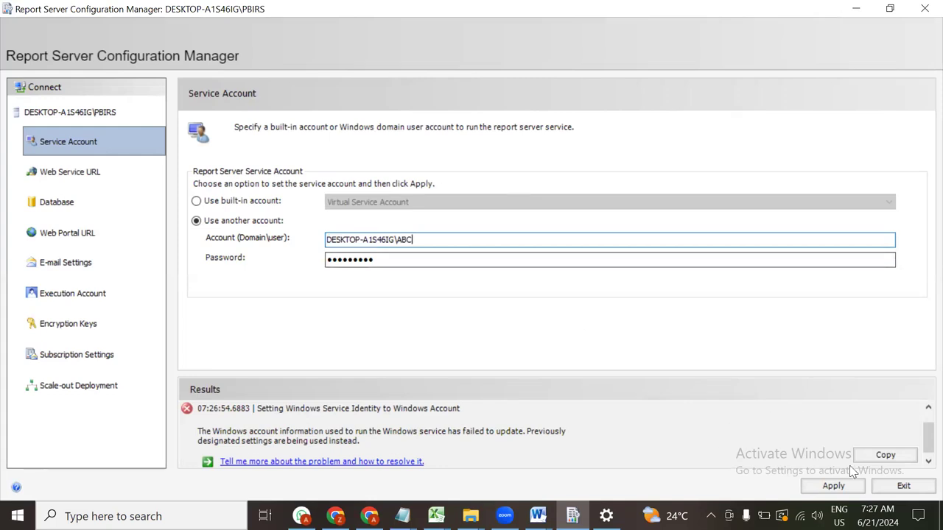
{"action": "left_click", "coordinate": [843, 486]}
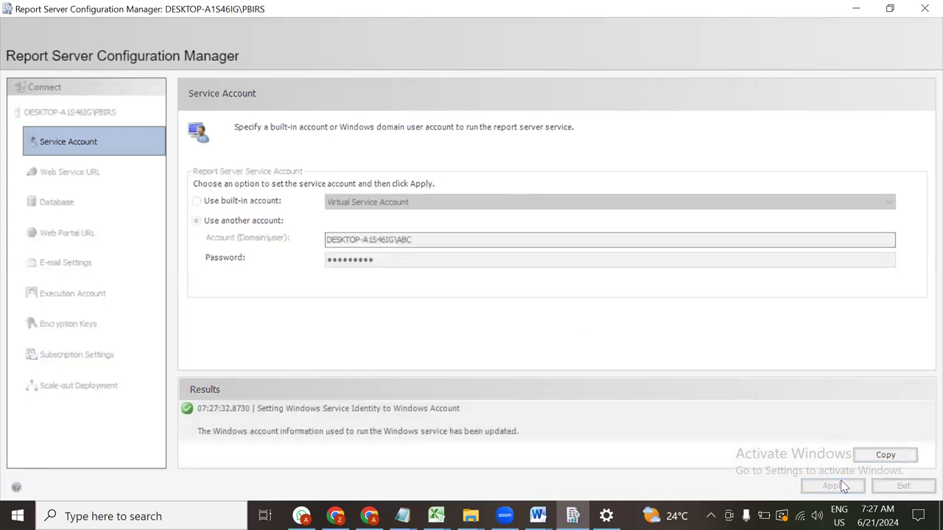
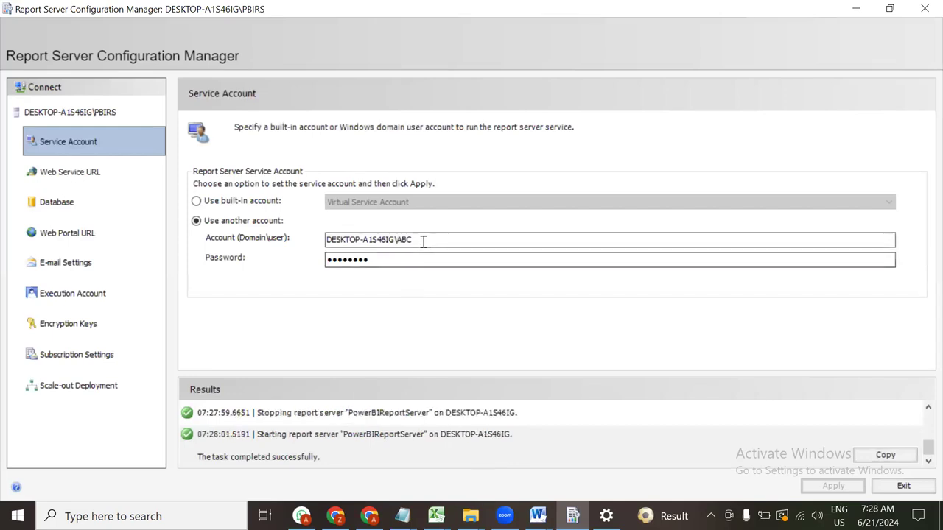
Show the Web Service URL page with virtual directory ReportServerNew on ports 80 and 443
{"action": "left_click", "coordinate": [63, 172]}
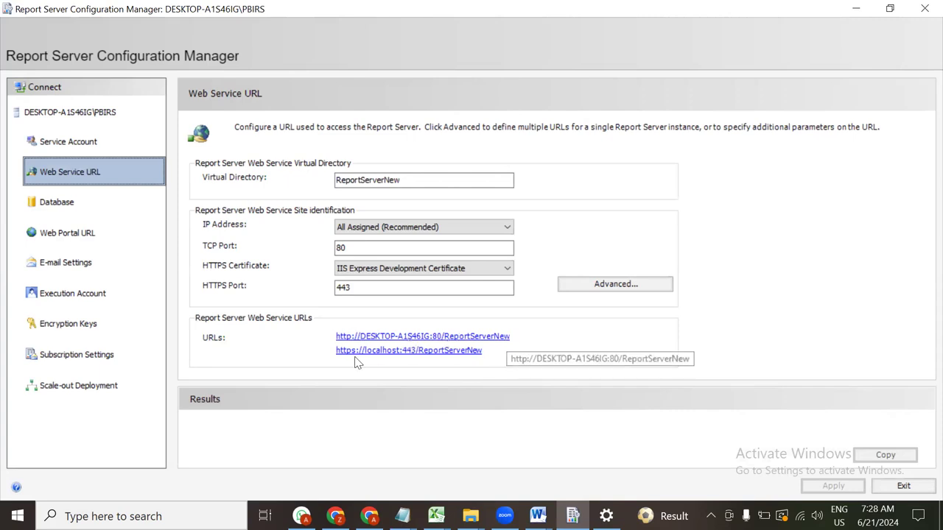
{"action": "left_click", "coordinate": [361, 247]}
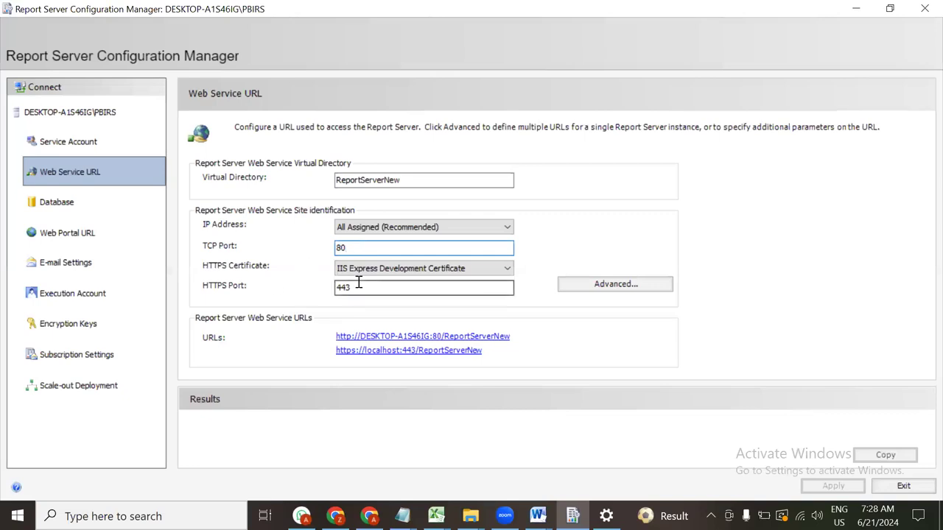
{"action": "left_click_drag", "start_coordinate": [290, 288], "coordinate": [379, 287]}
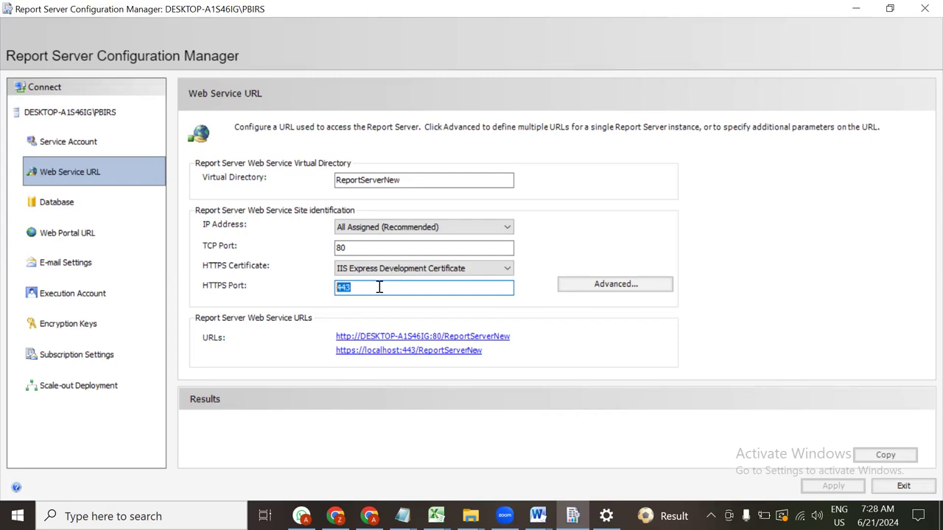
{"action": "left_click", "coordinate": [611, 287]}
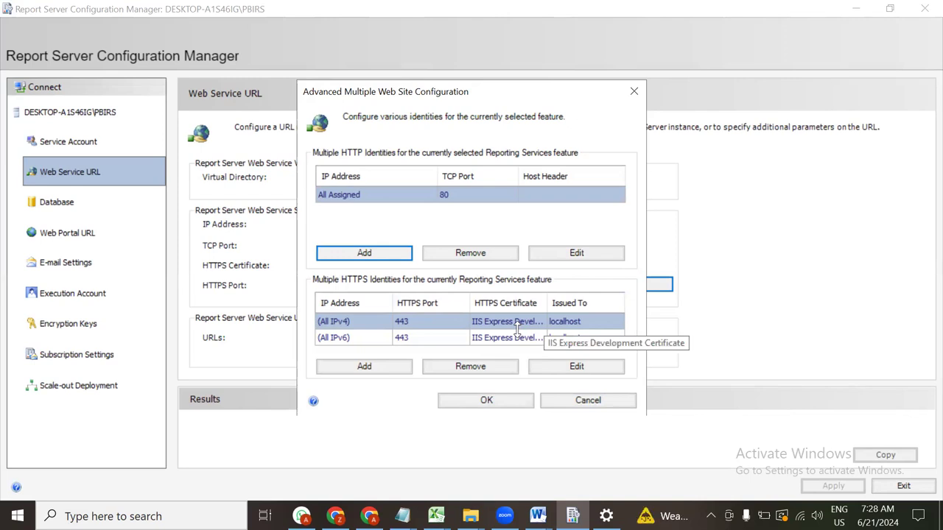
{"action": "left_click", "coordinate": [634, 92]}
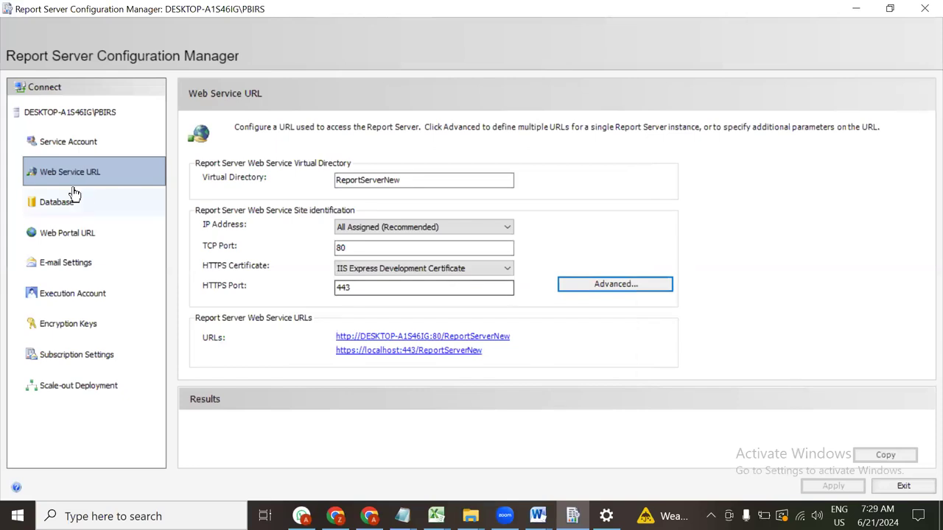
From the Database page, start the Change Database wizard, then close and reopen it
{"action": "left_click", "coordinate": [66, 209]}
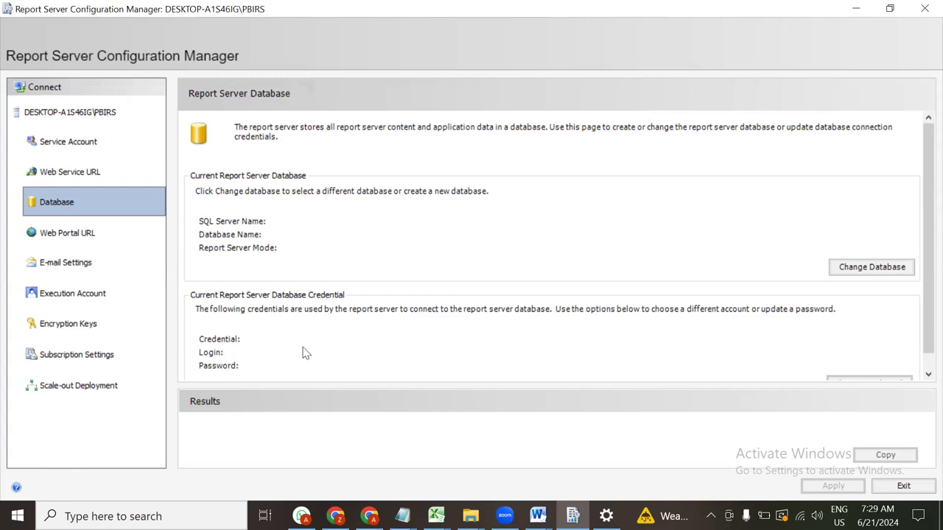
{"action": "scroll", "coordinate": [829, 343], "scroll_direction": "down", "scroll_amount": 1}
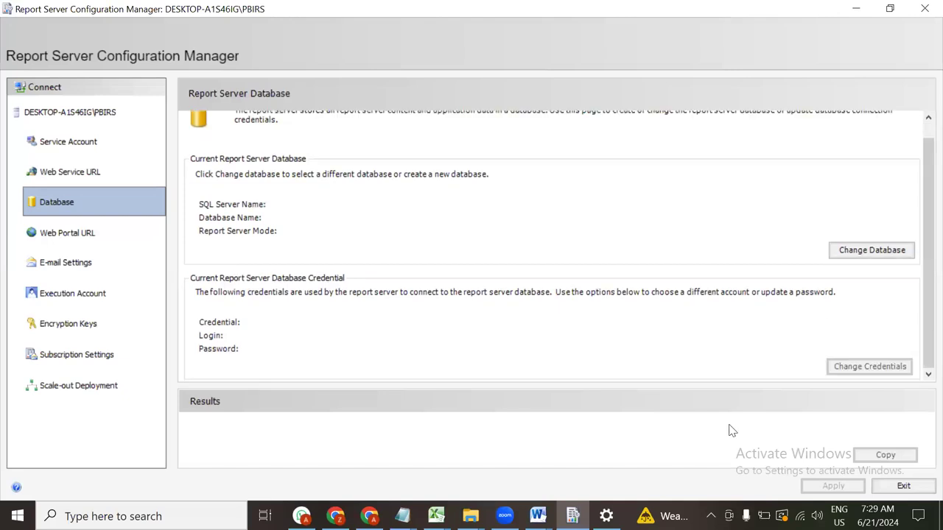
{"action": "left_click", "coordinate": [902, 254]}
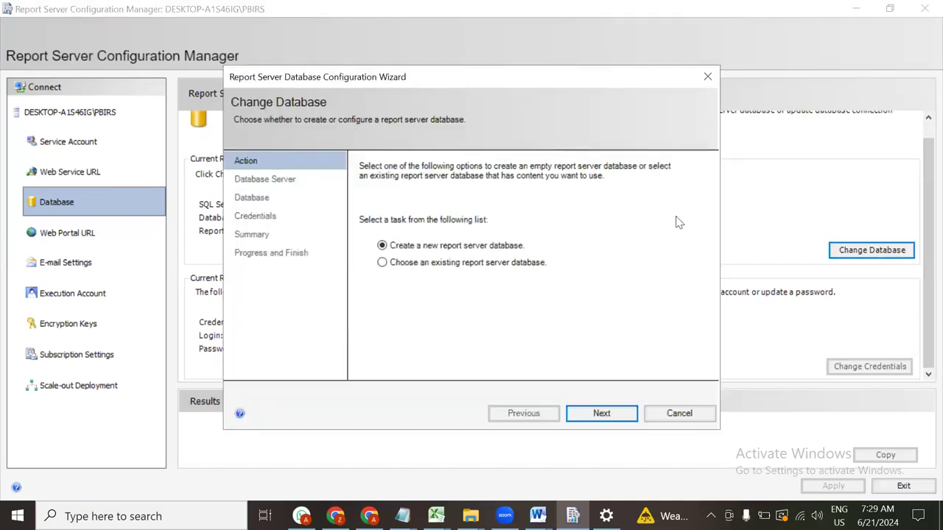
{"action": "left_click", "coordinate": [729, 319]}
{"action": "left_click", "coordinate": [708, 76]}
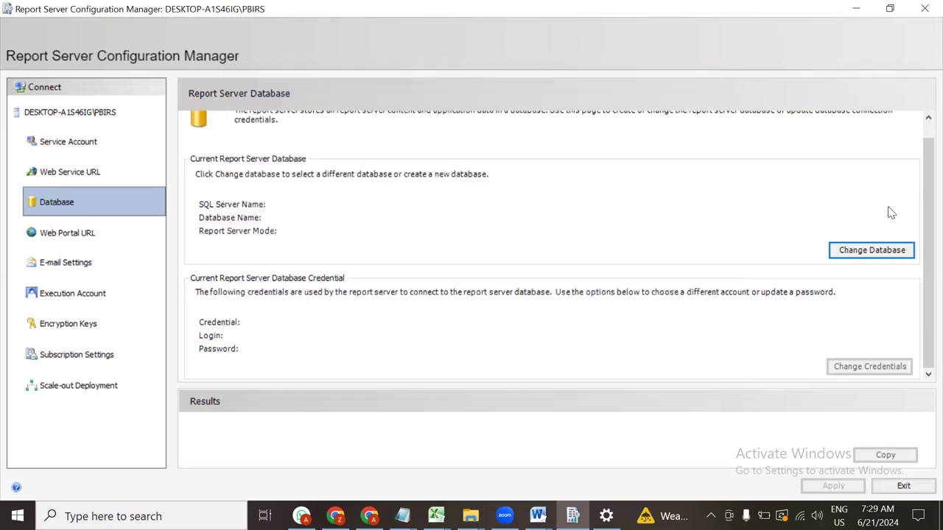
{"action": "left_click", "coordinate": [855, 253]}
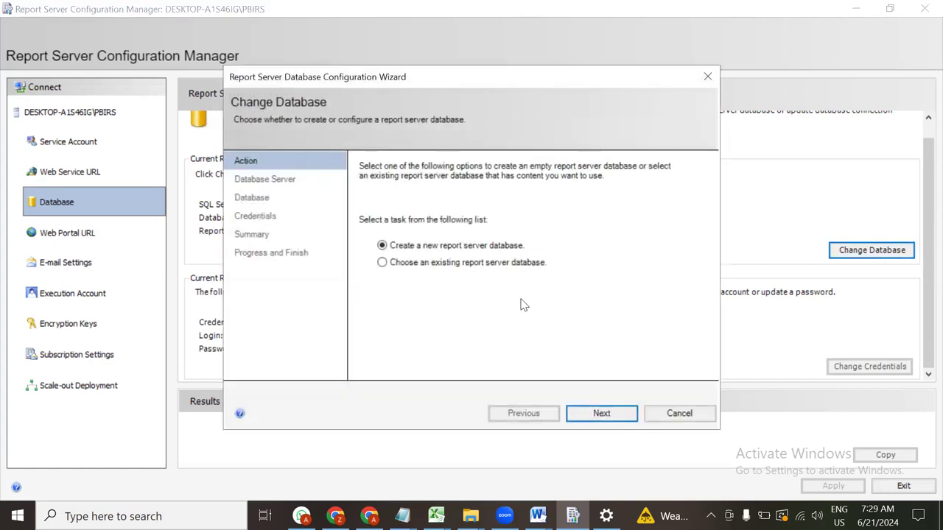
Keep 'Create a new report server database', go to Database Server, and test the default server, which fails
{"action": "left_click", "coordinate": [435, 264]}
{"action": "left_click", "coordinate": [435, 247]}
{"action": "left_click", "coordinate": [602, 413]}
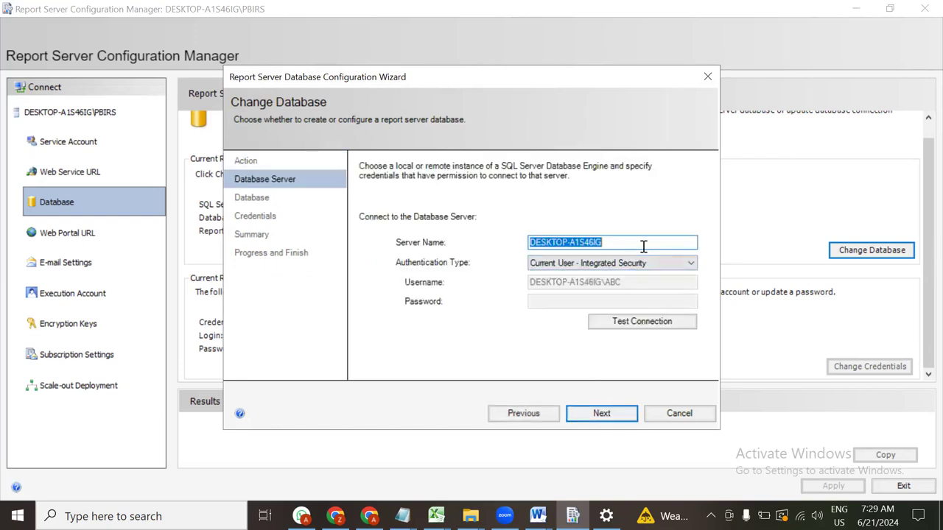
{"action": "left_click", "coordinate": [638, 322]}
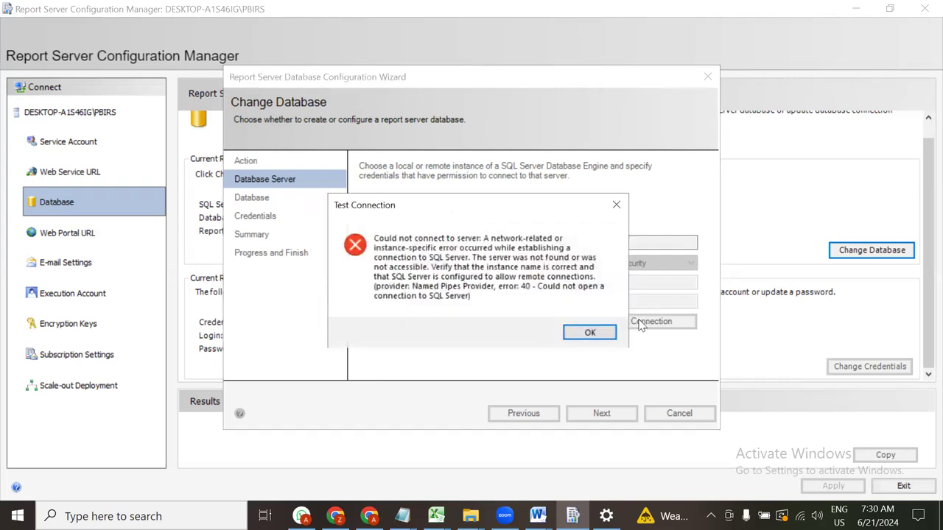
{"action": "left_click", "coordinate": [586, 337]}
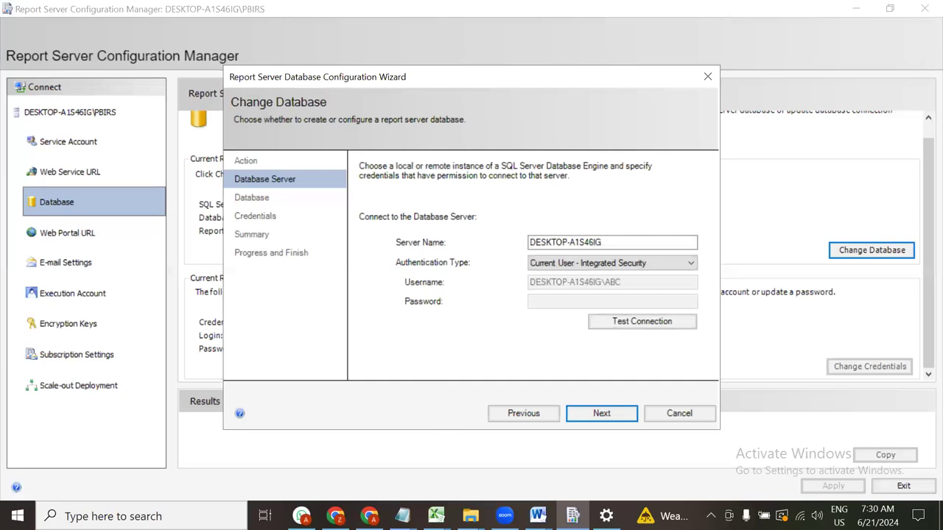
Replace the server name with (LocalDB)\MSSQLLocalDB, test the connection successfully, and advance to the Database step
{"action": "key", "text": "alt+Tab"}
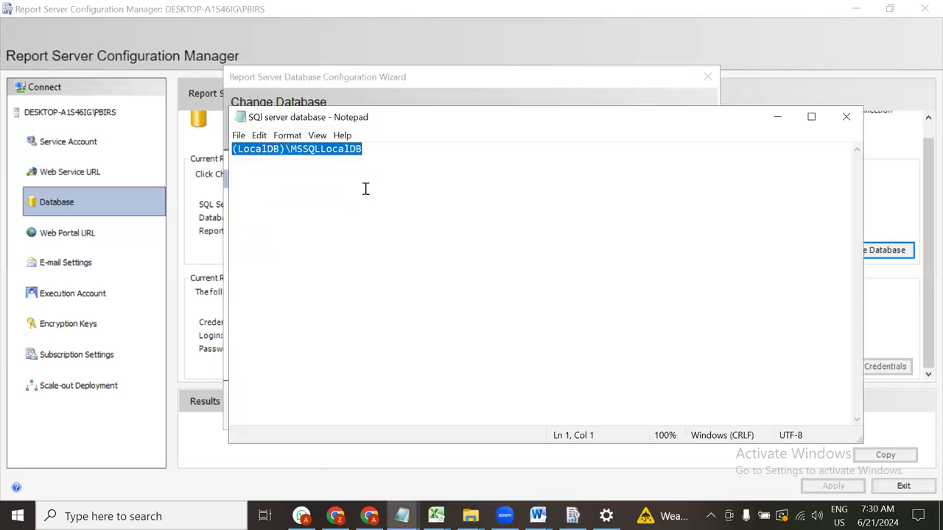
{"action": "left_click", "coordinate": [770, 118]}
{"action": "left_click_drag", "start_coordinate": [623, 244], "coordinate": [481, 238]}
{"action": "type", "text": "(LocalDB)\\MSSQLLocalDB"}
{"action": "left_click", "coordinate": [644, 324]}
{"action": "left_click", "coordinate": [643, 324]}
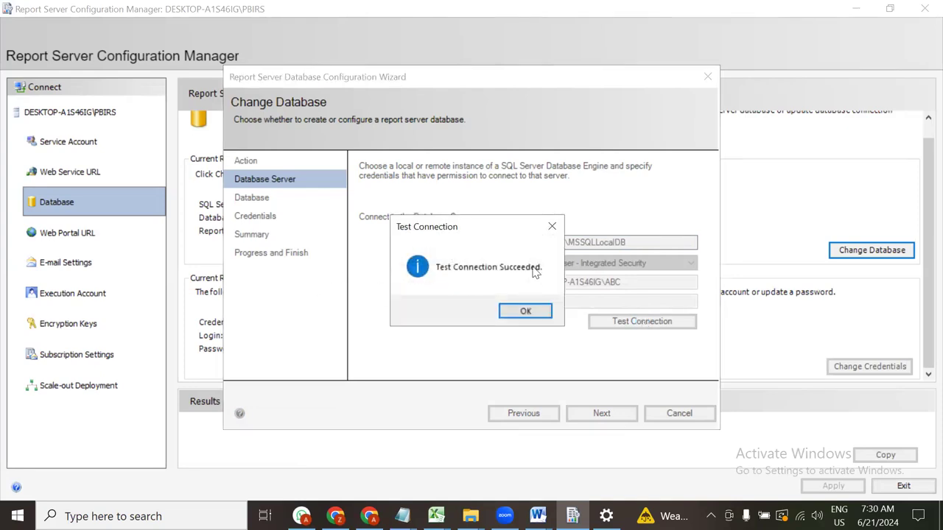
{"action": "left_click", "coordinate": [527, 312]}
{"action": "left_click", "coordinate": [623, 418]}
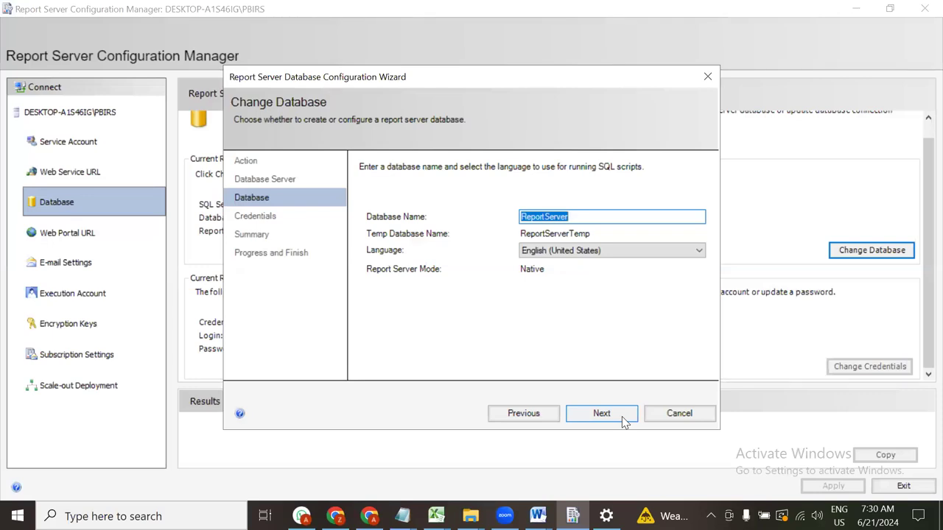
Accept the ReportServer database name and choose Windows Credentials, clearing a wrongly pasted user name
{"action": "left_click", "coordinate": [584, 215]}
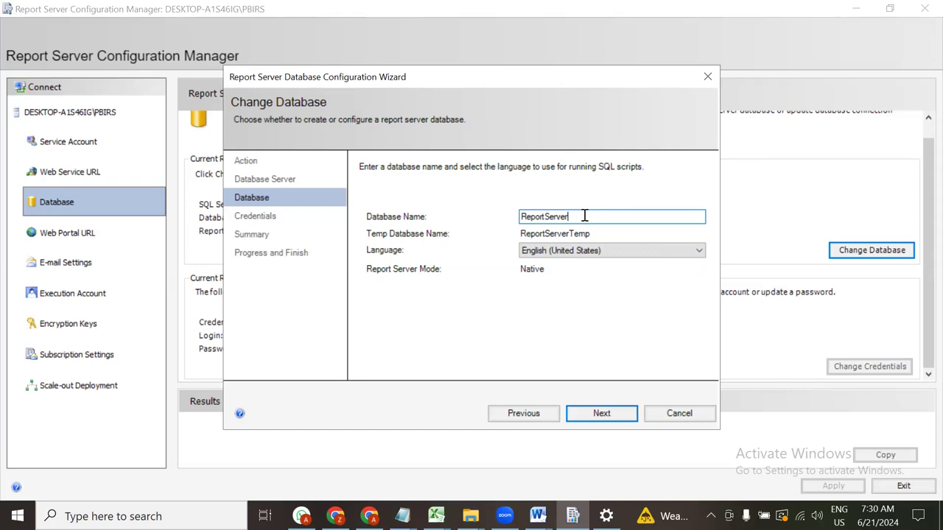
{"action": "left_click", "coordinate": [626, 415]}
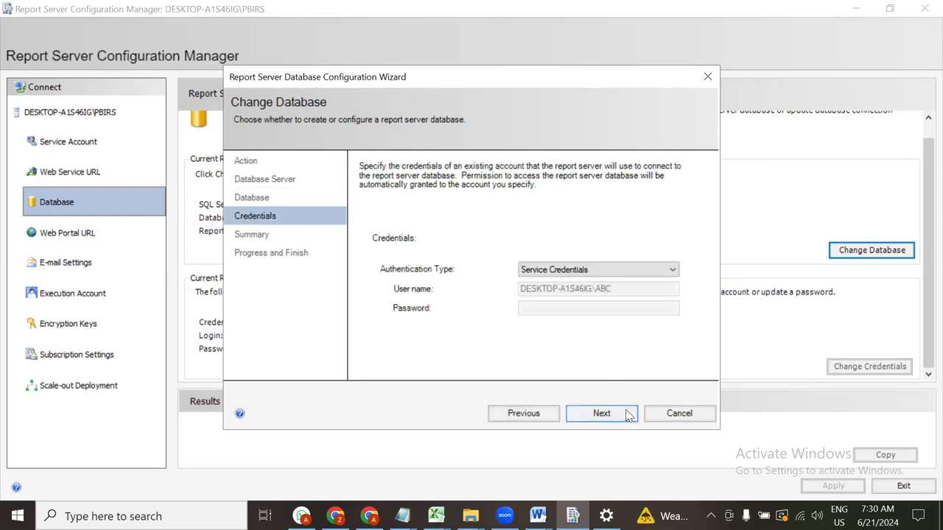
{"action": "left_click", "coordinate": [665, 271]}
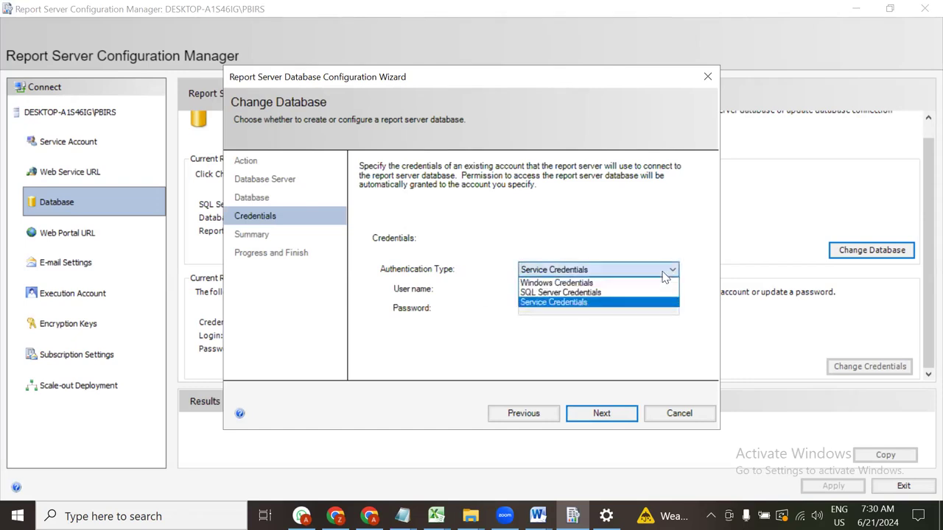
{"action": "left_click", "coordinate": [609, 283]}
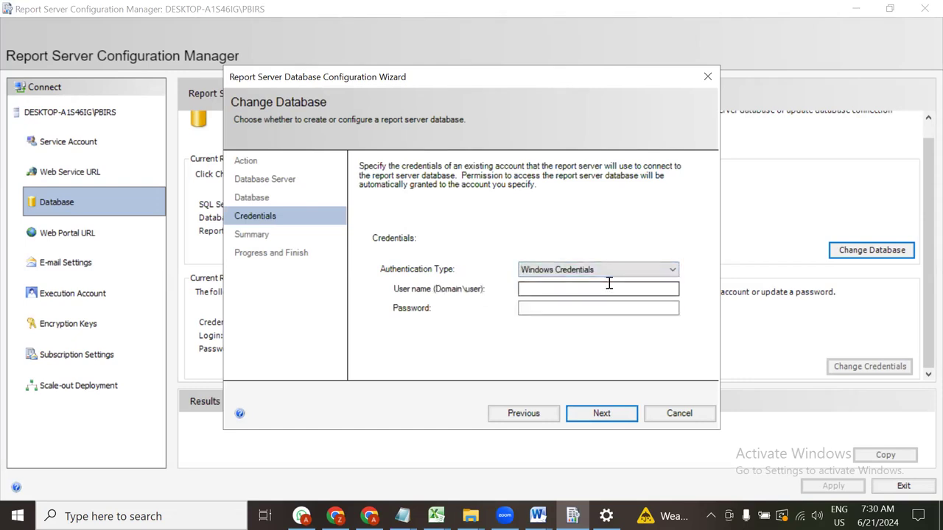
{"action": "left_click", "coordinate": [609, 287]}
{"action": "type", "text": "(LocalDB)\\MSSQLLocalDB"}
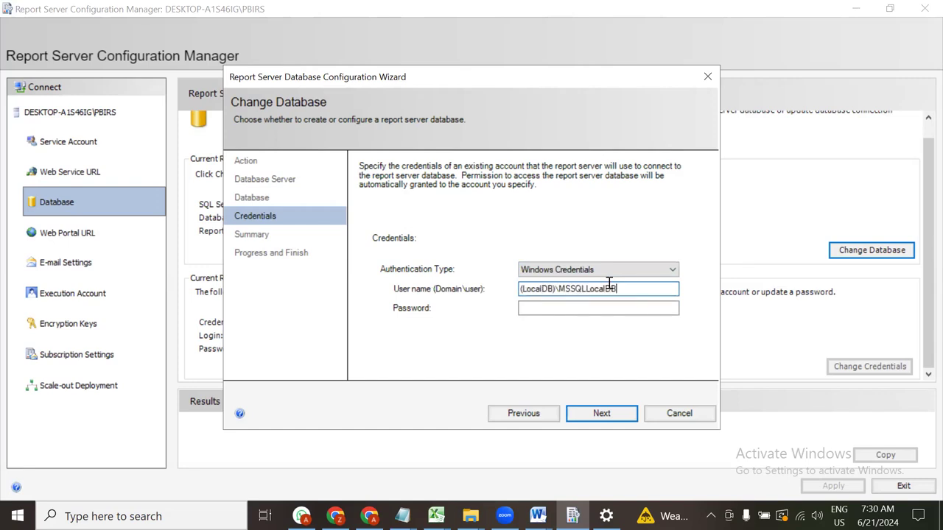
{"action": "left_click_drag", "start_coordinate": [648, 288], "coordinate": [403, 301]}
{"action": "key", "text": "ctrl+c"}
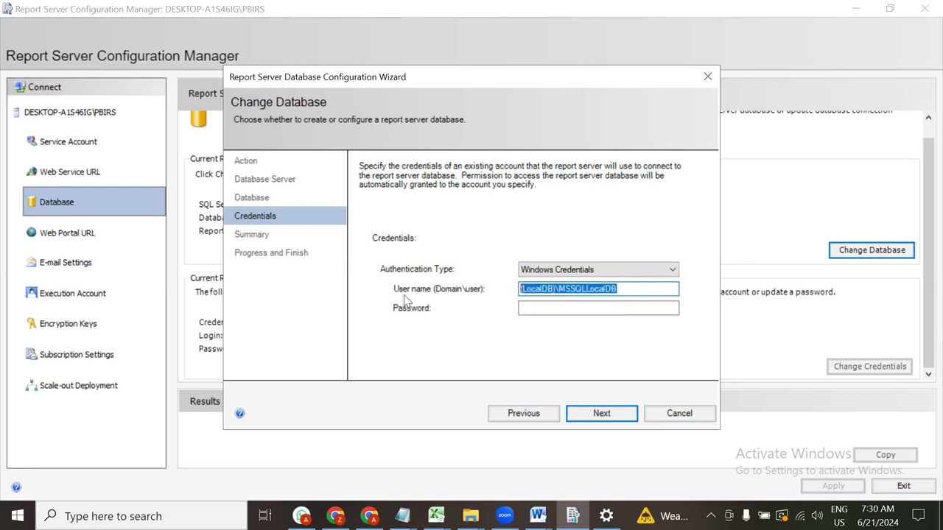
{"action": "key", "text": "BackSpace"}
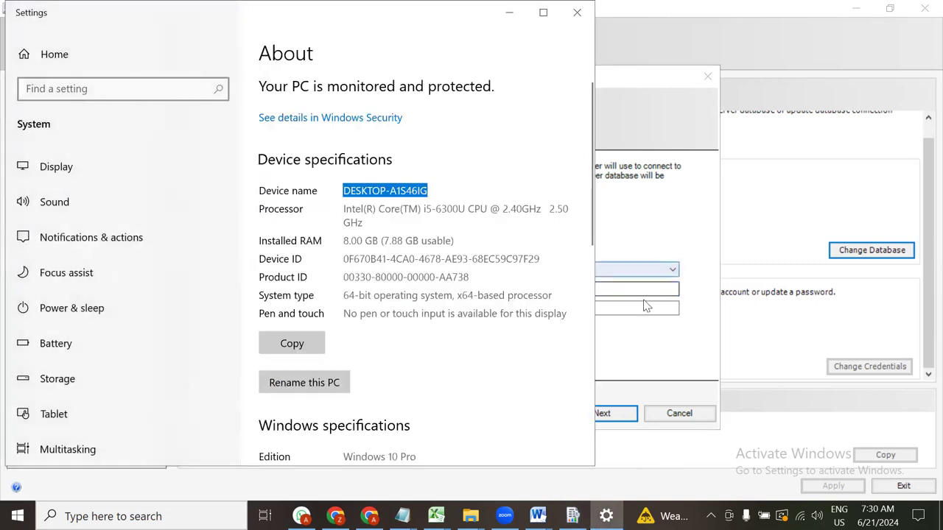
Enter user name DESKTOP-A1S46IG\ABC with the account password, try Next, and dismiss the error
{"action": "left_click", "coordinate": [642, 288]}
{"action": "type", "text": "DESKTOP-A1S46IG"}
{"action": "type", "text": "\\"}
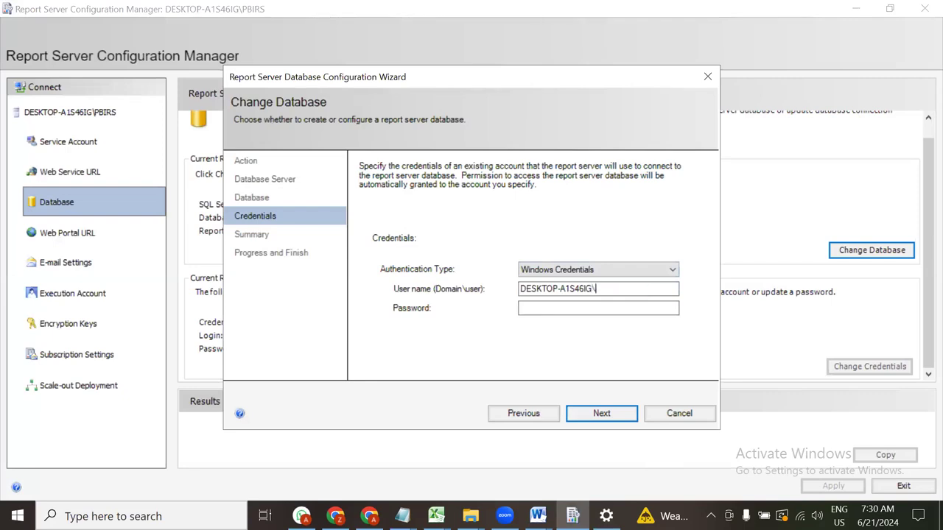
{"action": "type", "text": "ABC"}
{"action": "key", "text": "Tab"}
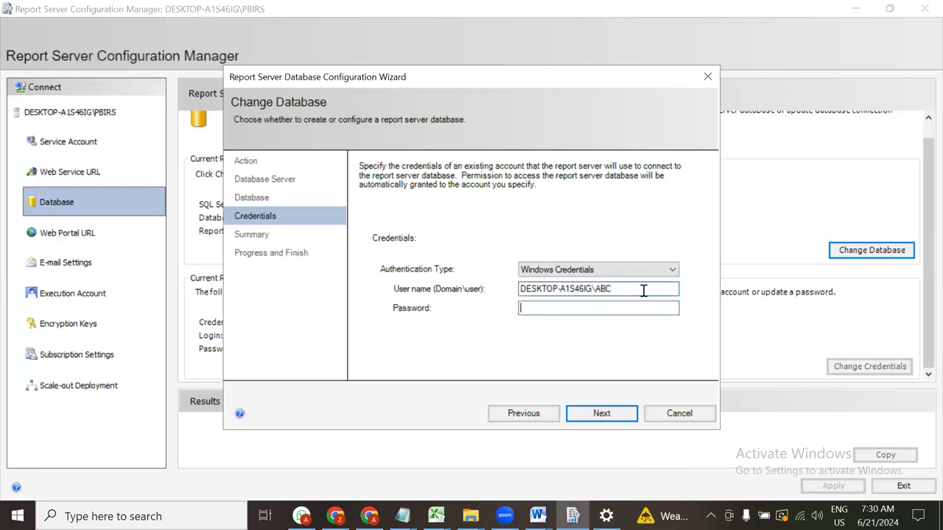
{"action": "type", "text": "•••••"}
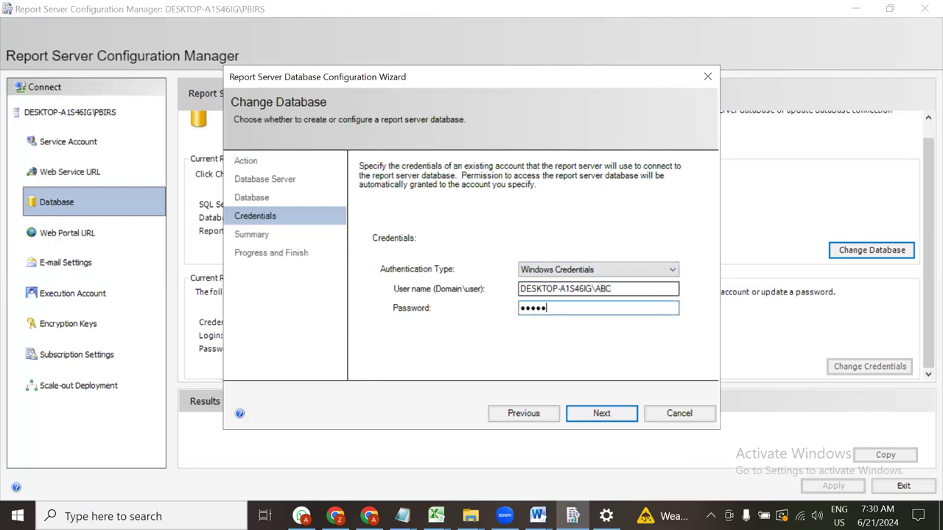
{"action": "key", "text": "BackSpace"}
{"action": "key", "text": "BackSpace"}
{"action": "key", "text": "BackSpace"}
{"action": "key", "text": "BackSpace"}
{"action": "type", "text": "••••••••"}
{"action": "left_click", "coordinate": [628, 412]}
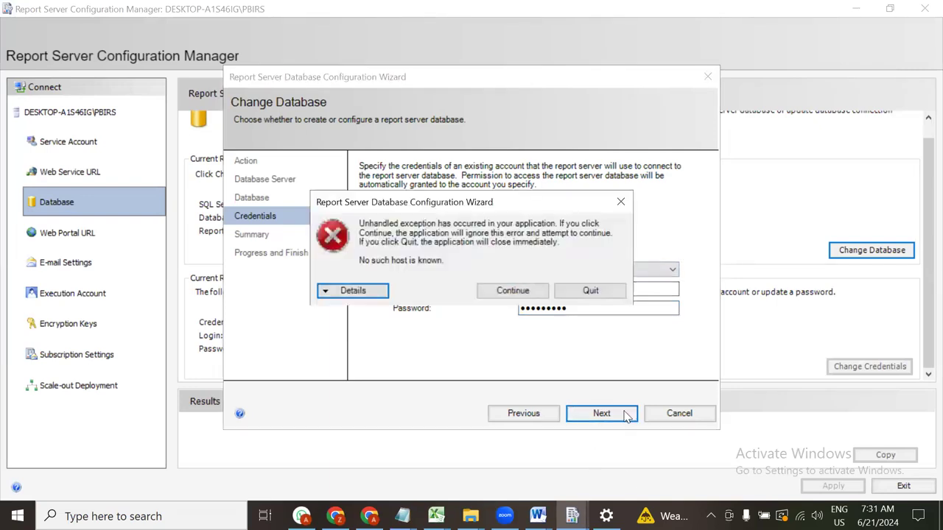
{"action": "left_click", "coordinate": [621, 202]}
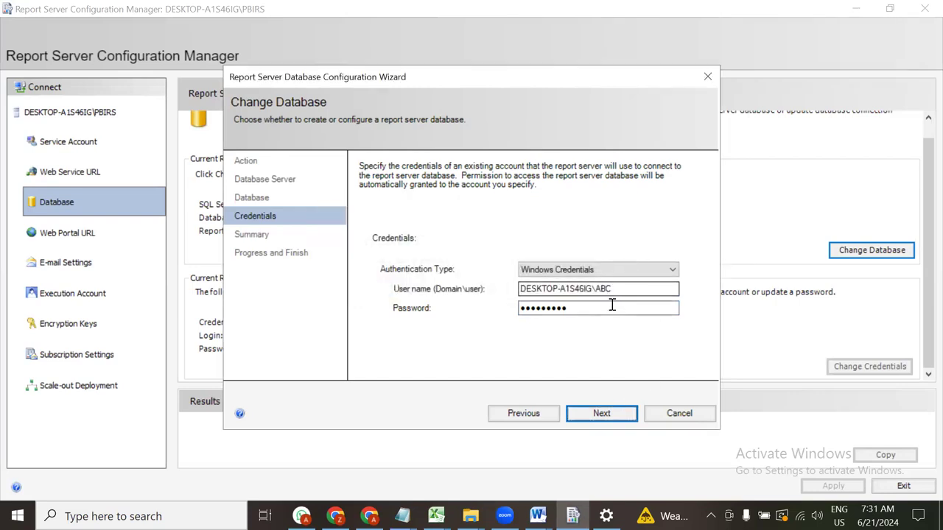
Try continuing with Service Credentials and dismiss the resulting error
{"action": "left_click", "coordinate": [671, 270]}
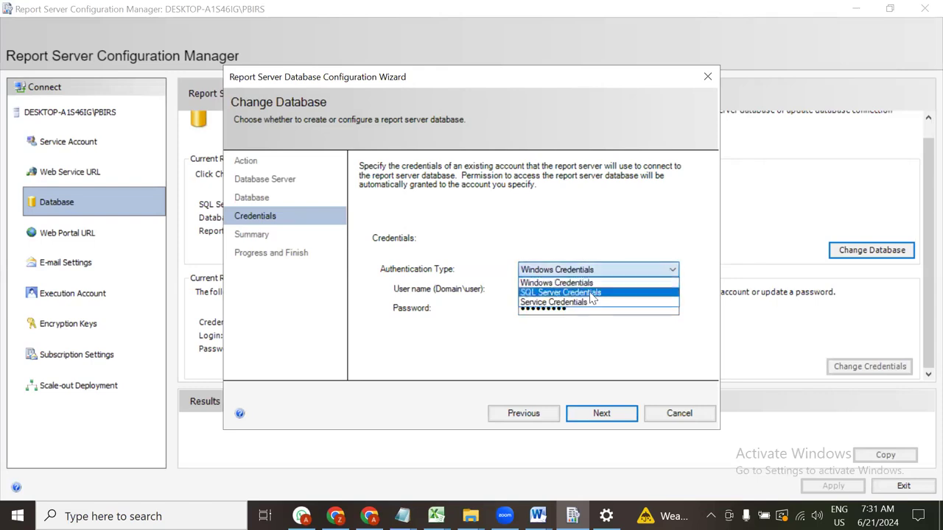
{"action": "left_click", "coordinate": [591, 303]}
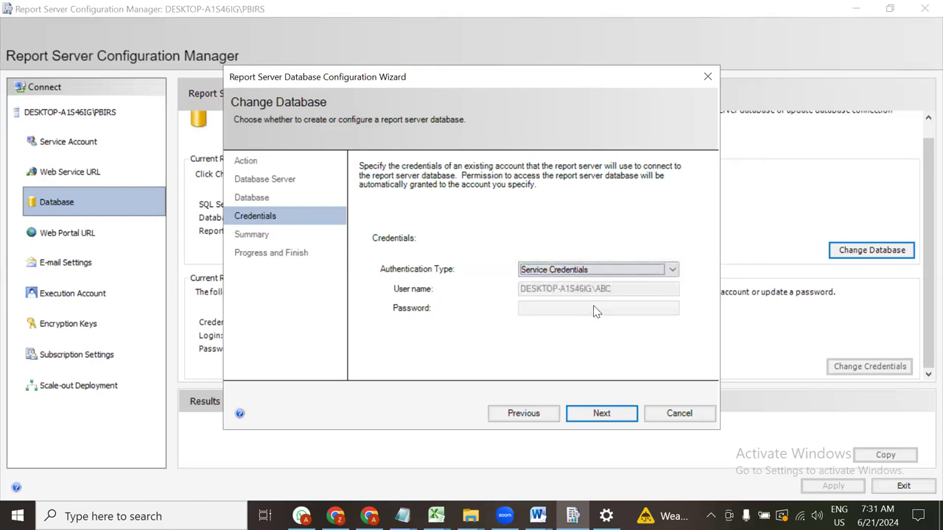
{"action": "left_click", "coordinate": [610, 414]}
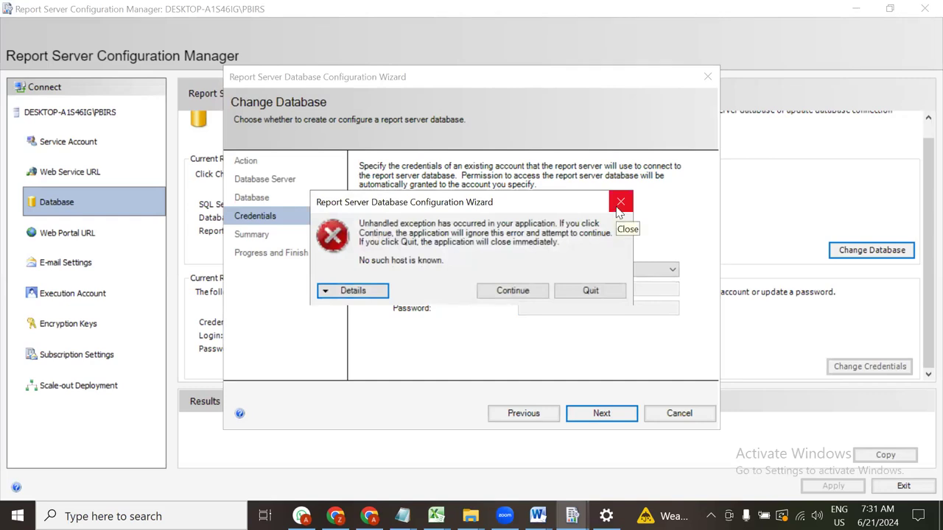
{"action": "left_click", "coordinate": [527, 294]}
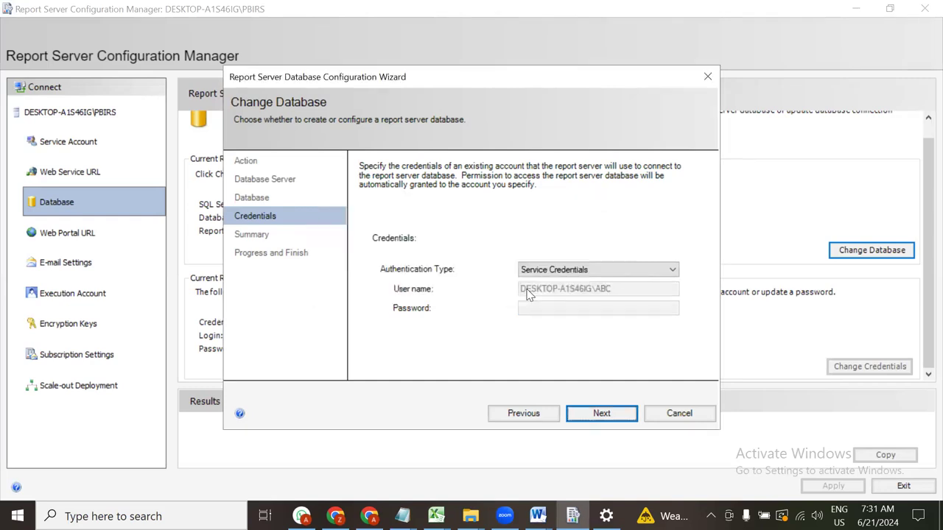
Switch to SQL Server Credentials with user name (LocalDB)\MSSQLLocalDB; continuing fails again
{"action": "left_click", "coordinate": [612, 270]}
{"action": "left_click", "coordinate": [581, 289]}
{"action": "left_click", "coordinate": [596, 292]}
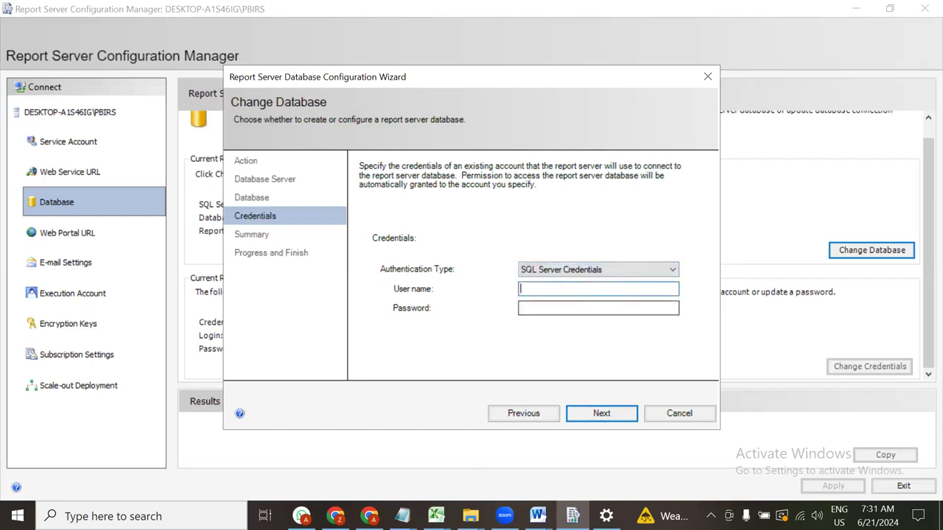
{"action": "left_click", "coordinate": [401, 516]}
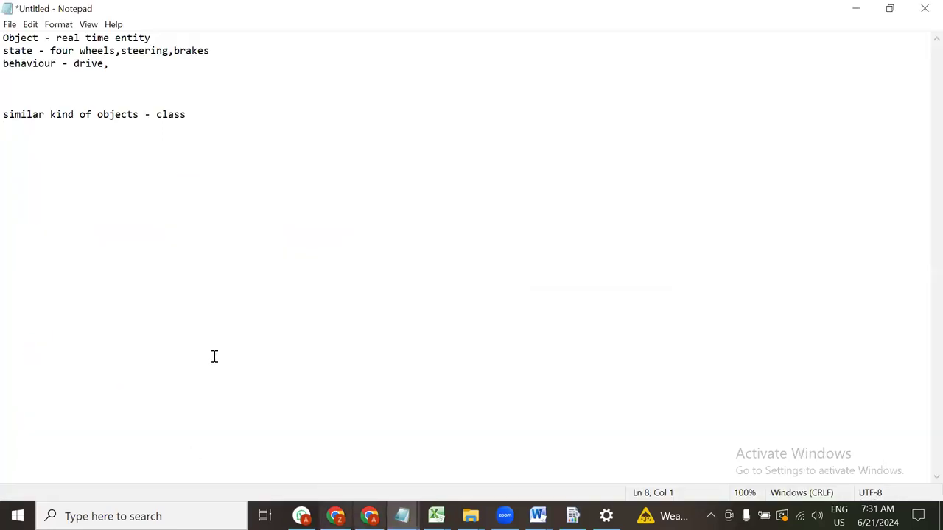
{"action": "key", "text": "alt+Tab"}
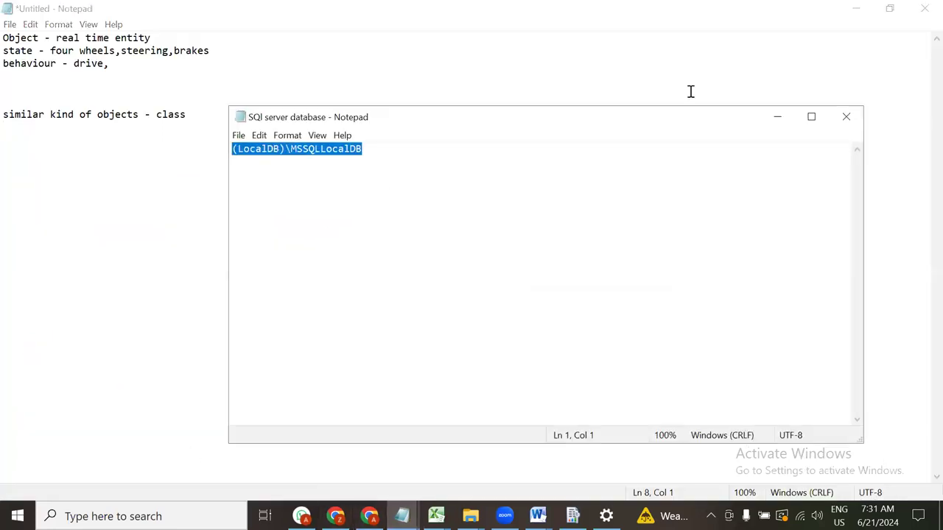
{"action": "left_click", "coordinate": [778, 120]}
{"action": "left_click", "coordinate": [855, 10]}
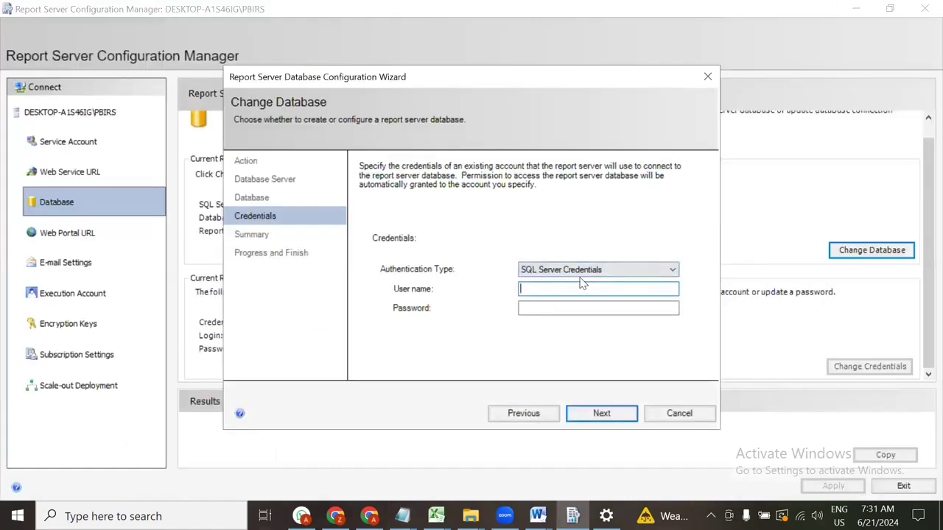
{"action": "left_click", "coordinate": [582, 288]}
{"action": "key", "text": "ctrl+v"}
{"action": "left_click", "coordinate": [602, 413]}
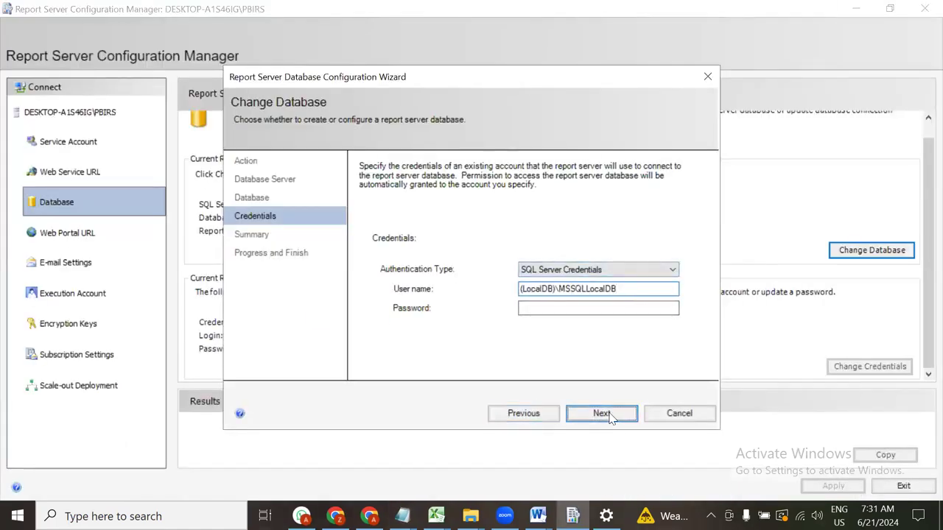
{"action": "left_click", "coordinate": [619, 199]}
Add the password, retry and dismiss the error, then return to Windows Credentials
{"action": "left_click", "coordinate": [592, 309]}
{"action": "type", "text": "••••••••"}
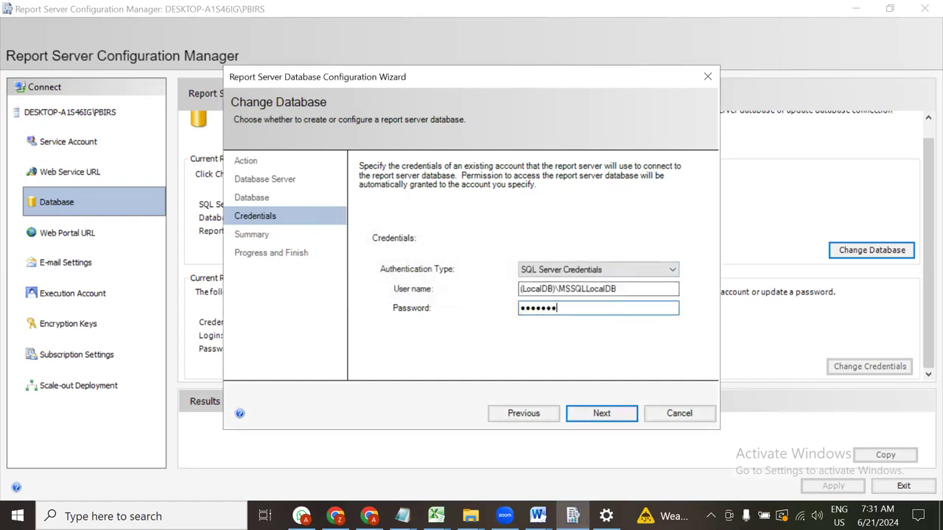
{"action": "left_click", "coordinate": [610, 417]}
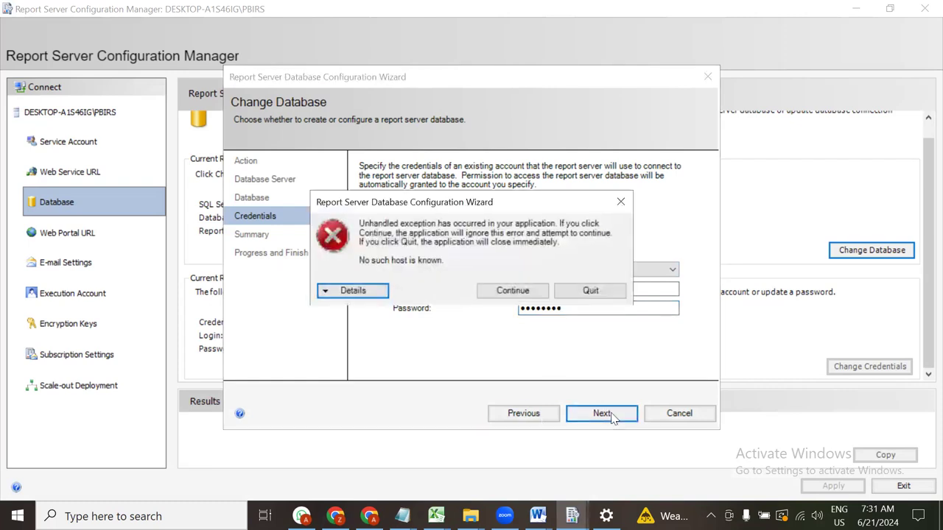
{"action": "left_click", "coordinate": [619, 203]}
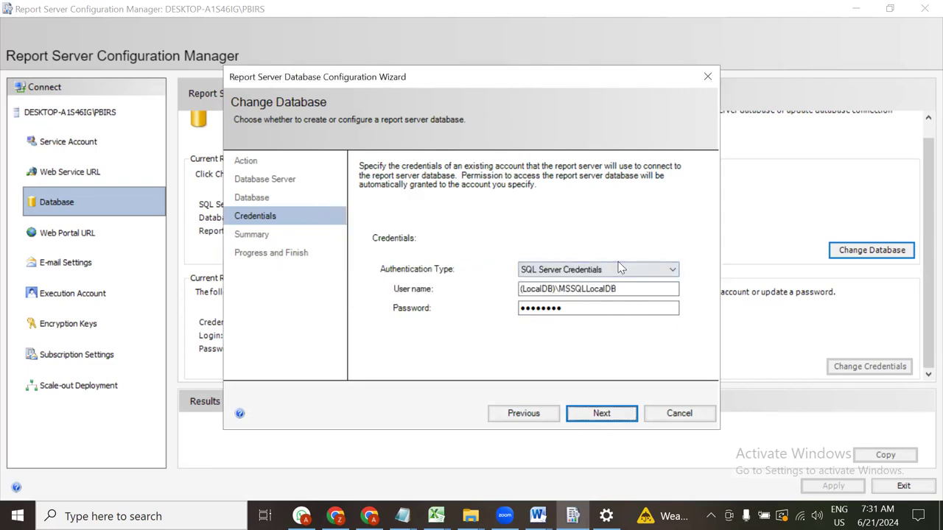
{"action": "left_click", "coordinate": [615, 269]}
{"action": "left_click", "coordinate": [575, 283]}
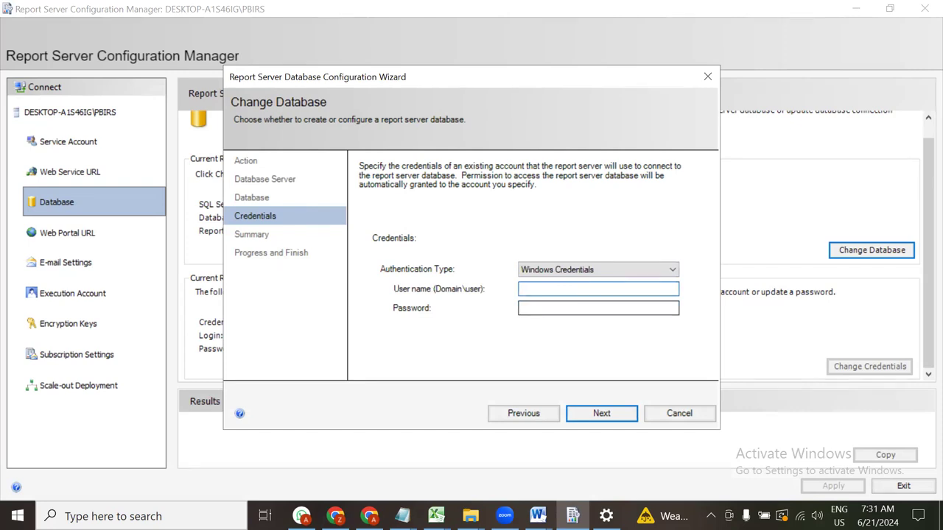
Enter the Windows user name DESKTOP-A1S46IG\ABC and the account password
{"action": "key", "text": "alt+Tab"}
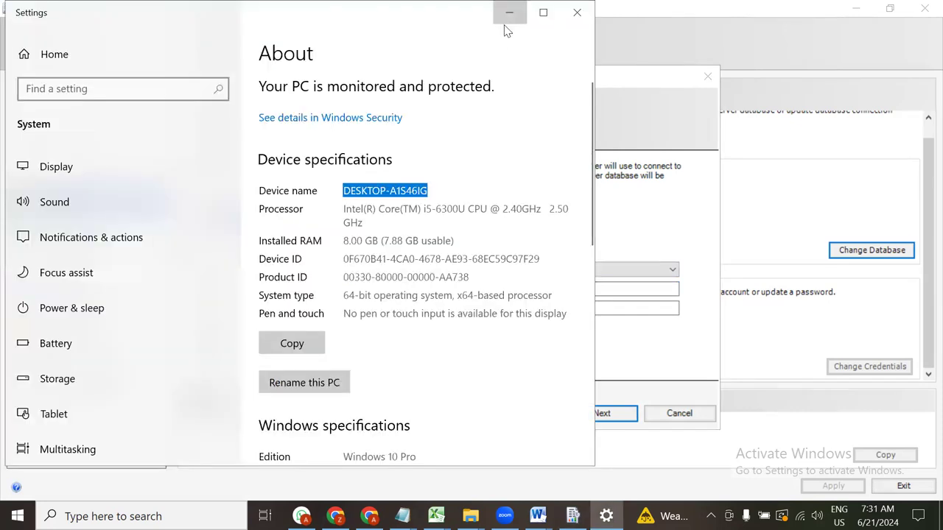
{"action": "key", "text": "alt+Tab"}
{"action": "left_click", "coordinate": [543, 288]}
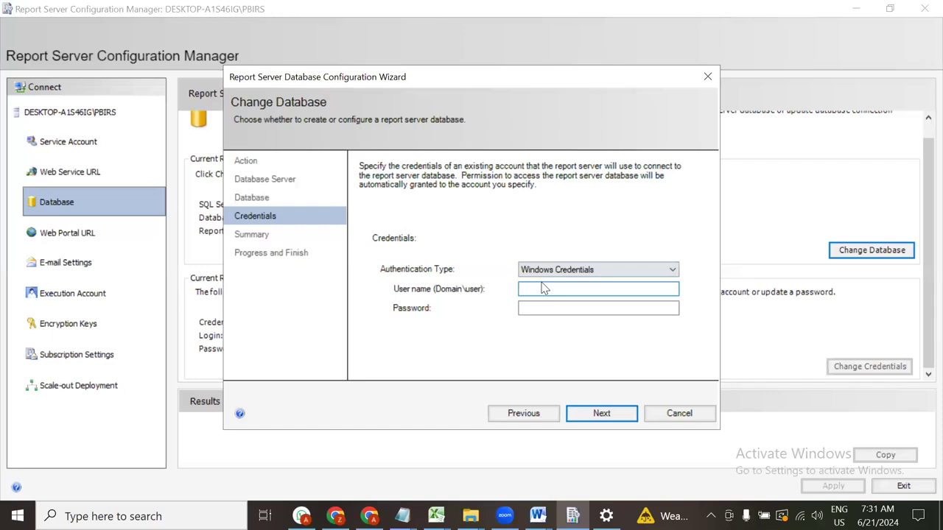
{"action": "type", "text": "DESKTOP-A1S46IG"}
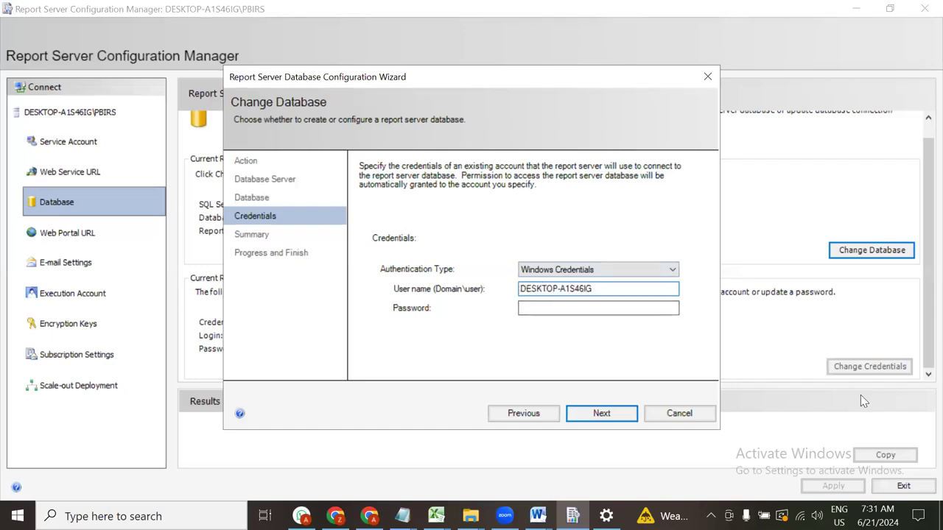
{"action": "type", "text": "\\ABC"}
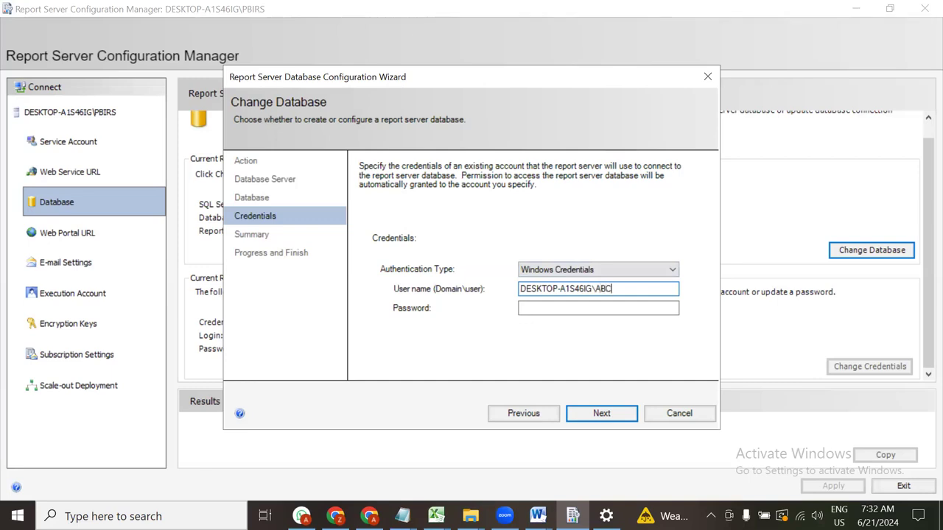
{"action": "key", "text": "Tab"}
{"action": "type", "text": "12"}
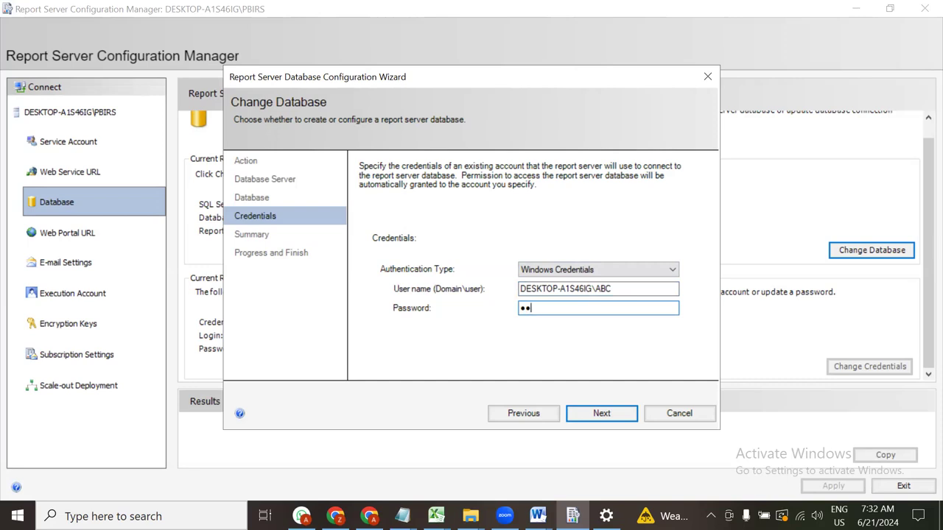
{"action": "type", "text": "3456"}
{"action": "type", "text": "••"}
Try Next, read the 'No such host is known' error details, and dismiss the error
{"action": "left_click", "coordinate": [630, 412]}
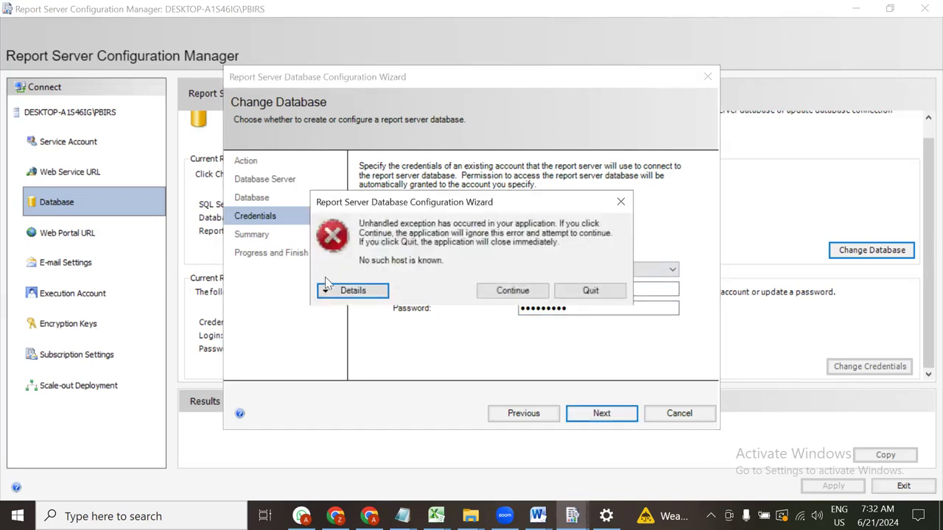
{"action": "left_click", "coordinate": [342, 295]}
{"action": "scroll", "coordinate": [429, 364], "scroll_direction": "down", "scroll_amount": 10}
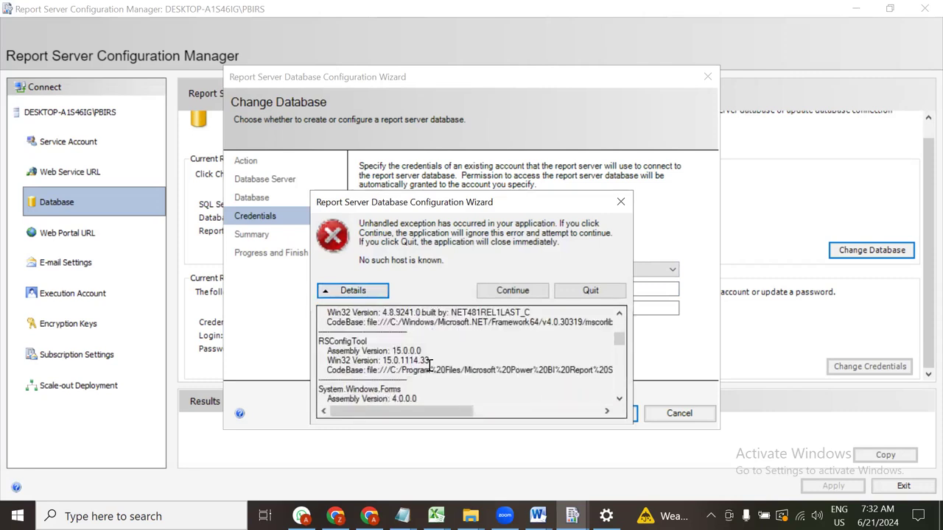
{"action": "scroll", "coordinate": [430, 365], "scroll_direction": "down", "scroll_amount": 2}
{"action": "scroll", "coordinate": [429, 366], "scroll_direction": "down", "scroll_amount": 8}
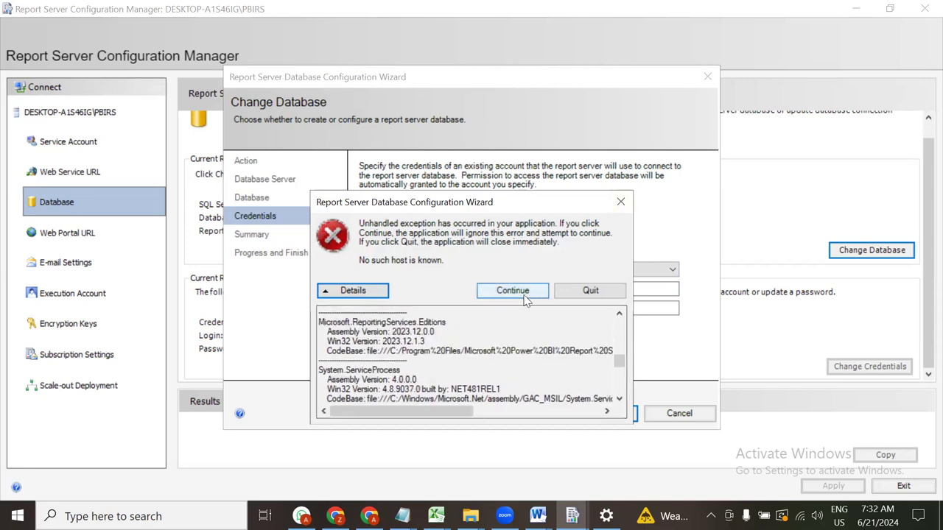
{"action": "scroll", "coordinate": [506, 346], "scroll_direction": "down", "scroll_amount": 2}
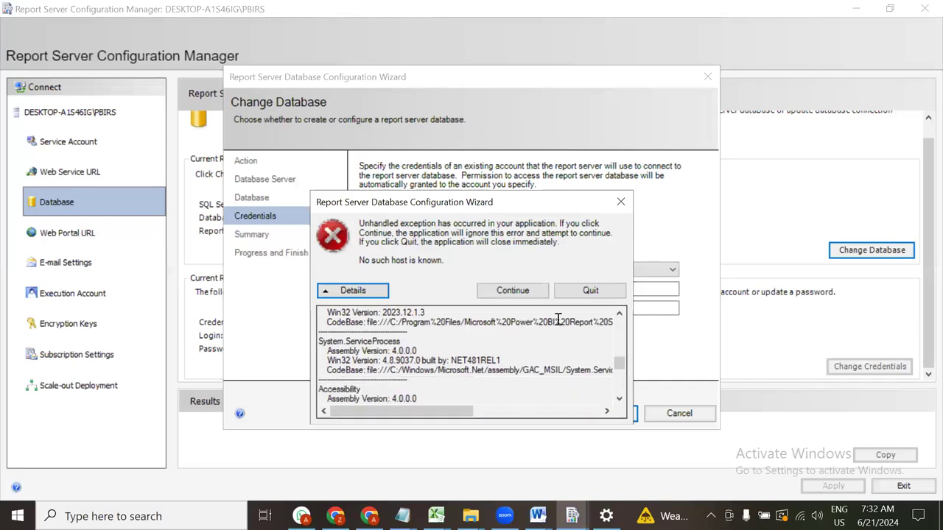
{"action": "scroll", "coordinate": [558, 319], "scroll_direction": "down", "scroll_amount": 1}
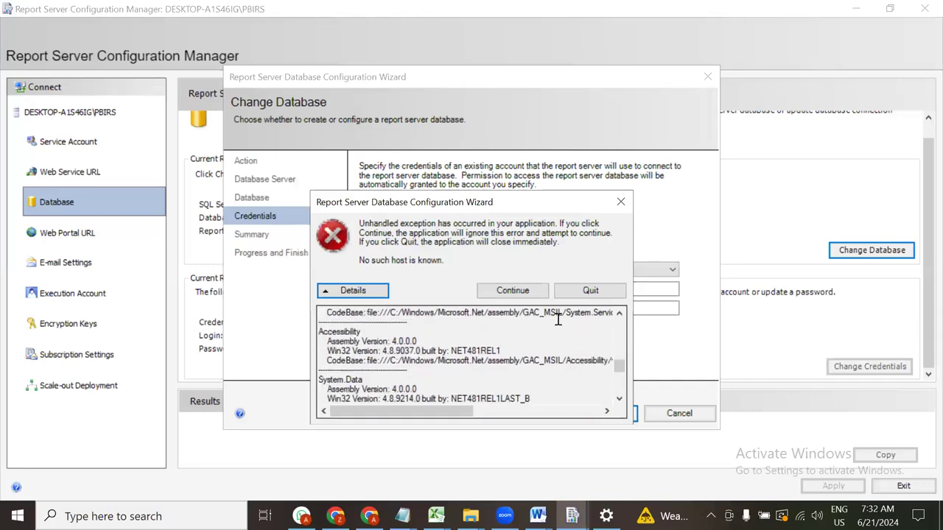
{"action": "scroll", "coordinate": [557, 319], "scroll_direction": "up", "scroll_amount": 8}
{"action": "scroll", "coordinate": [558, 319], "scroll_direction": "up", "scroll_amount": 10}
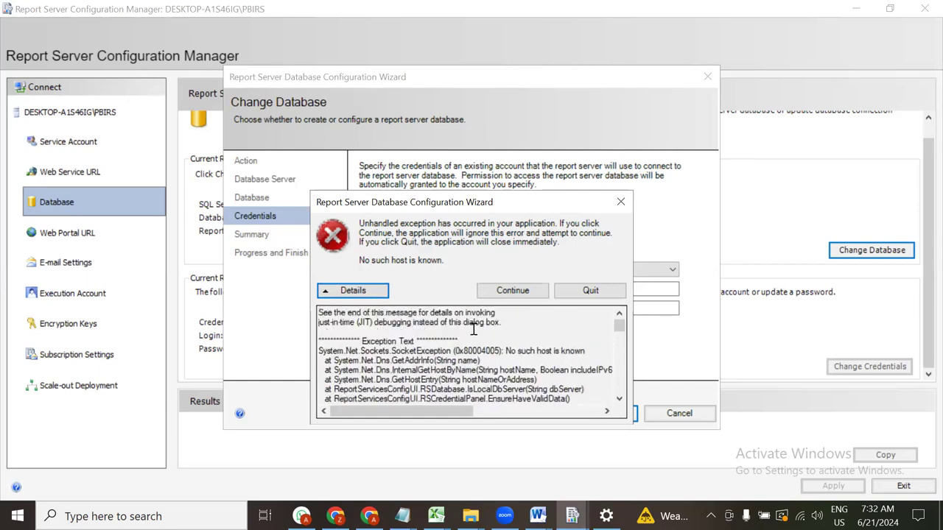
{"action": "left_click_drag", "start_coordinate": [447, 322], "coordinate": [515, 319]}
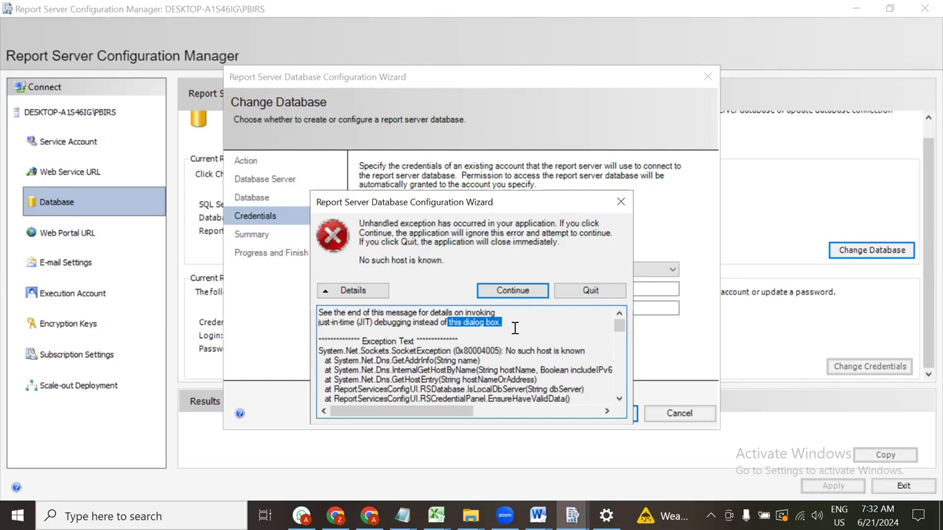
{"action": "left_click", "coordinate": [621, 202]}
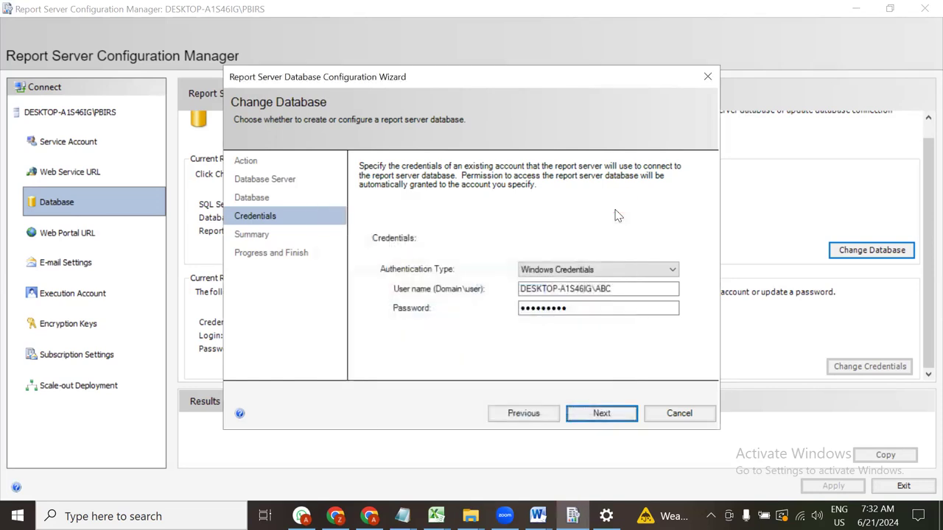
Launch SSMS via a 'sql' search, connect to (LocalDB)\MSSQLLocalDB, list its databases, then minimize it
{"action": "key", "text": "super"}
{"action": "type", "text": "sql"}
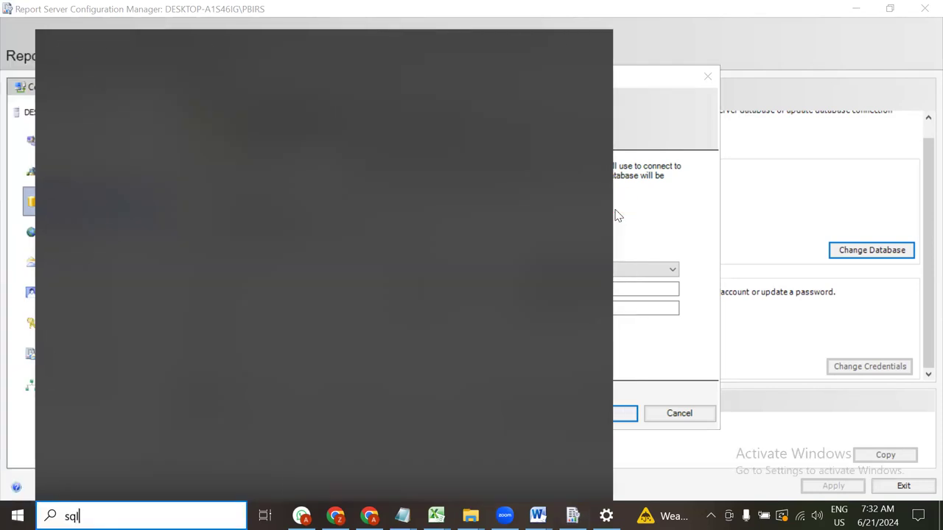
{"action": "key", "text": "Return"}
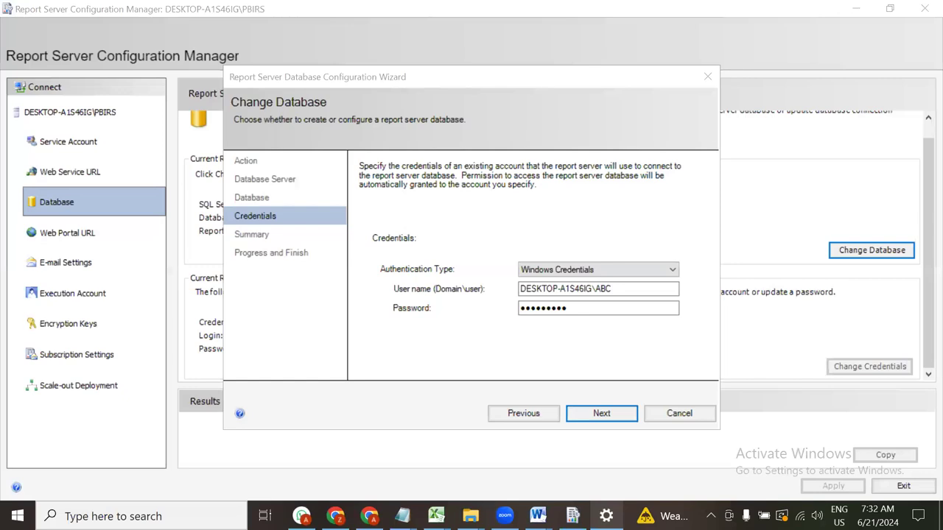
{"action": "mouse_move", "coordinate": [606, 517]}
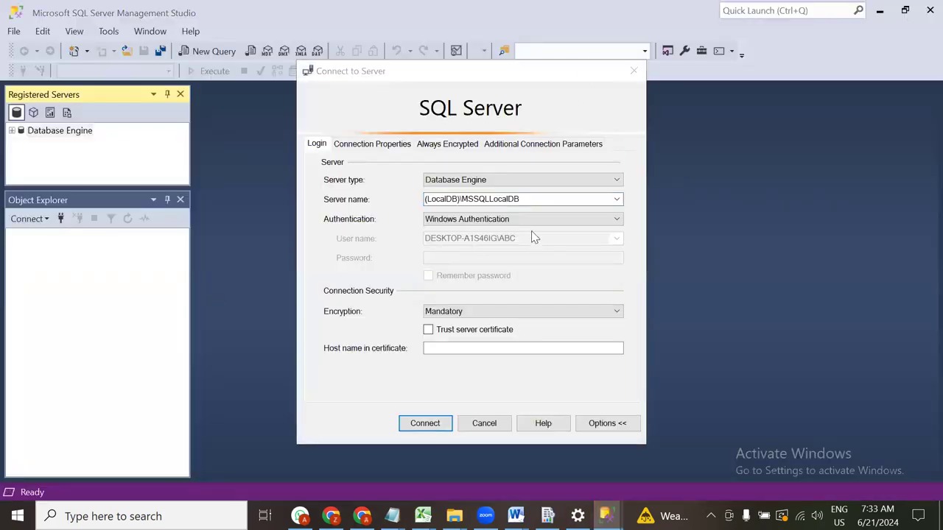
{"action": "left_click", "coordinate": [564, 197]}
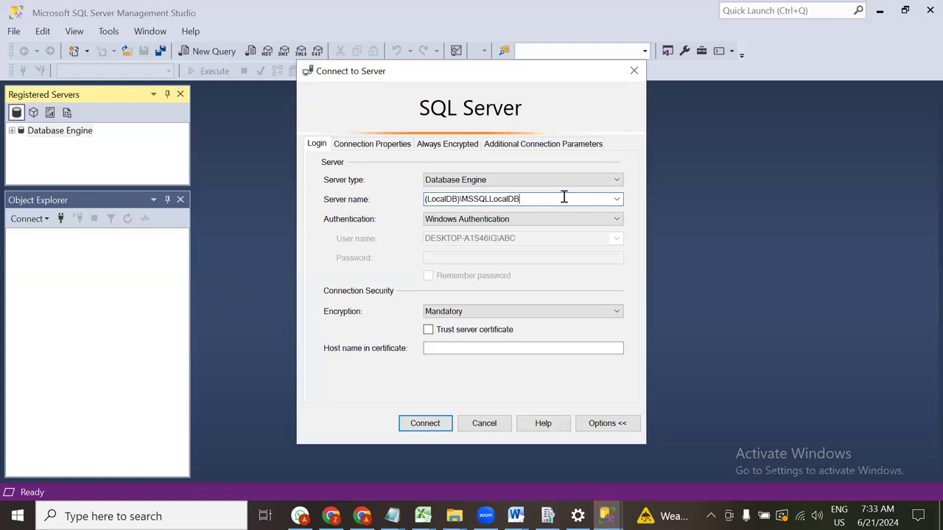
{"action": "left_click", "coordinate": [617, 206]}
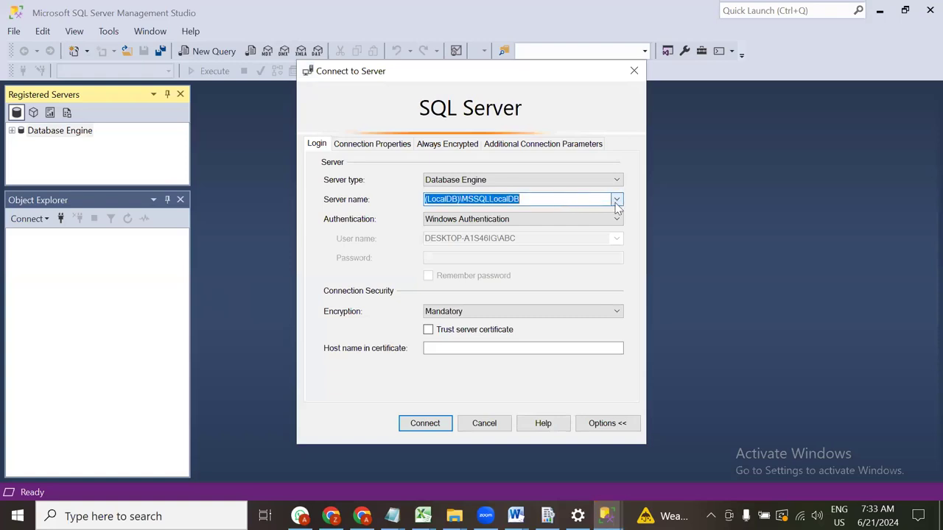
{"action": "left_click", "coordinate": [425, 426]}
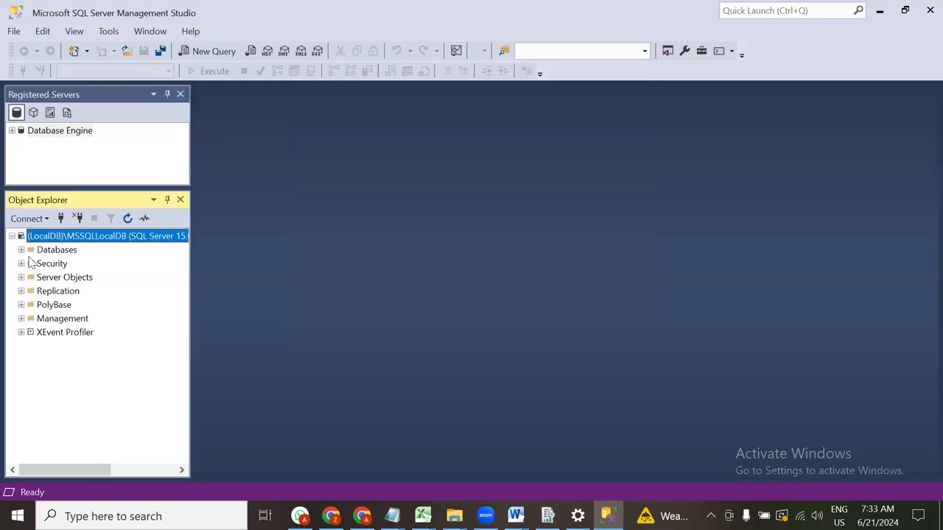
{"action": "left_click", "coordinate": [21, 250]}
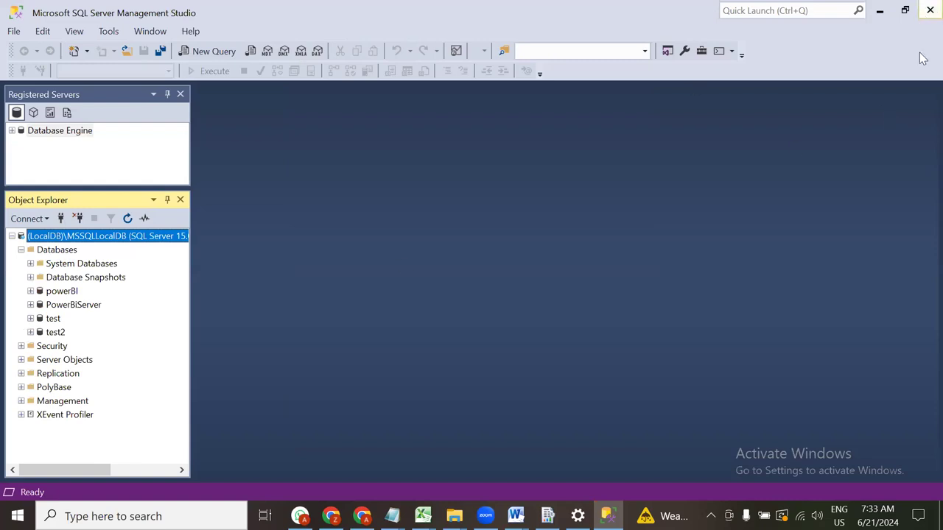
{"action": "left_click", "coordinate": [879, 11]}
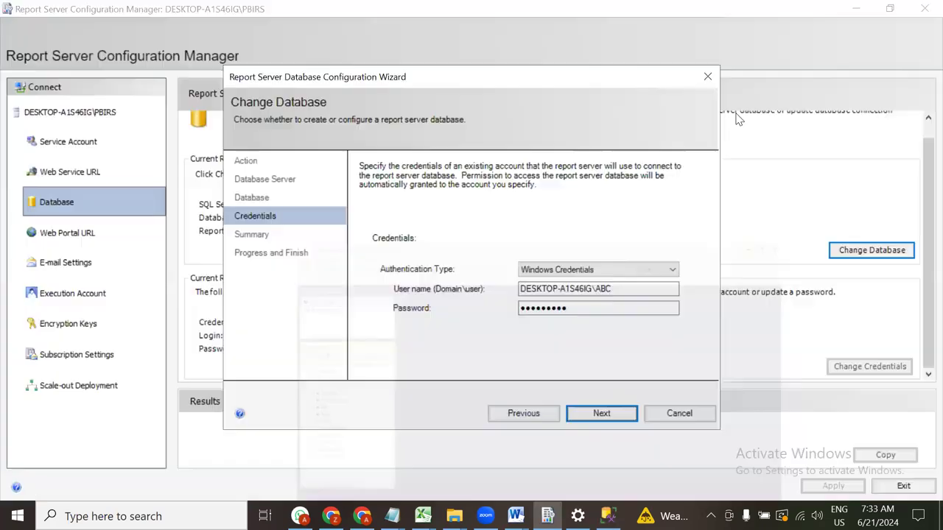
Retry Next, dismiss the unhandled exception, and switch authentication to SQL Server Credentials
{"action": "left_click", "coordinate": [611, 415]}
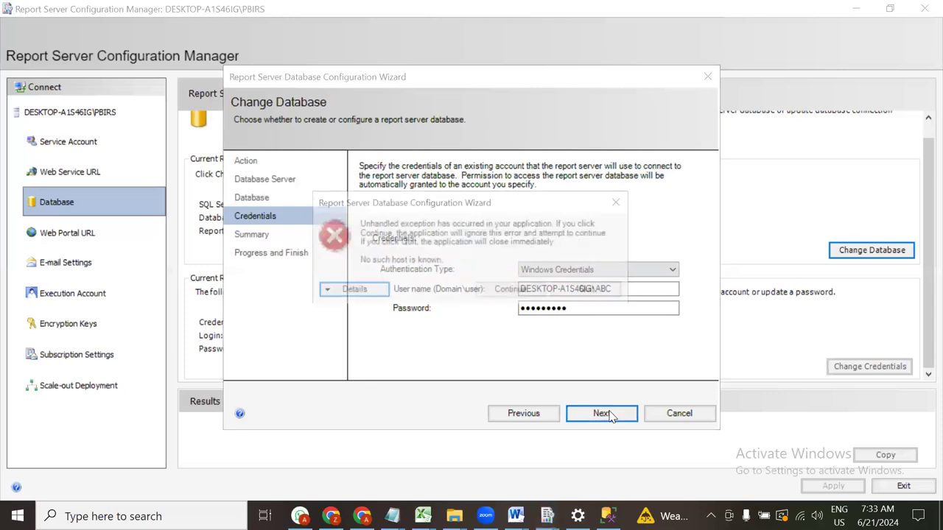
{"action": "left_click", "coordinate": [622, 203]}
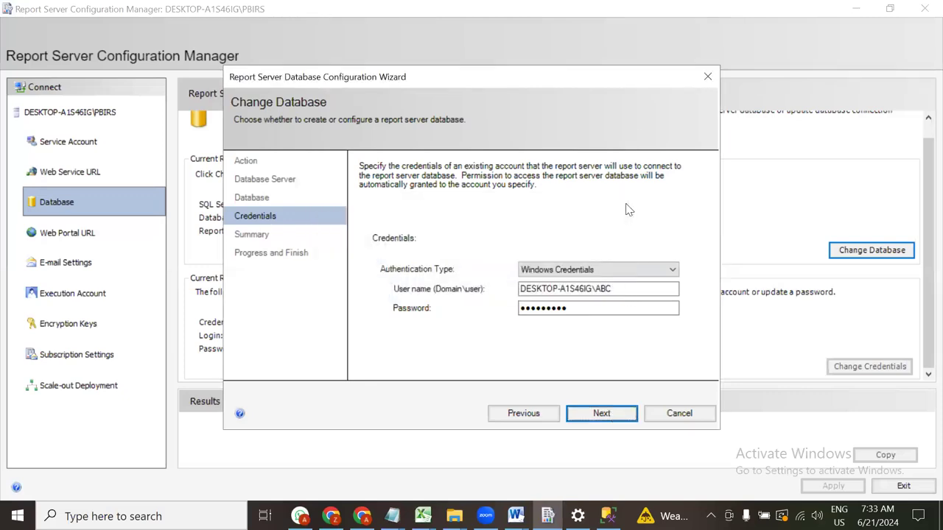
{"action": "left_click", "coordinate": [662, 271]}
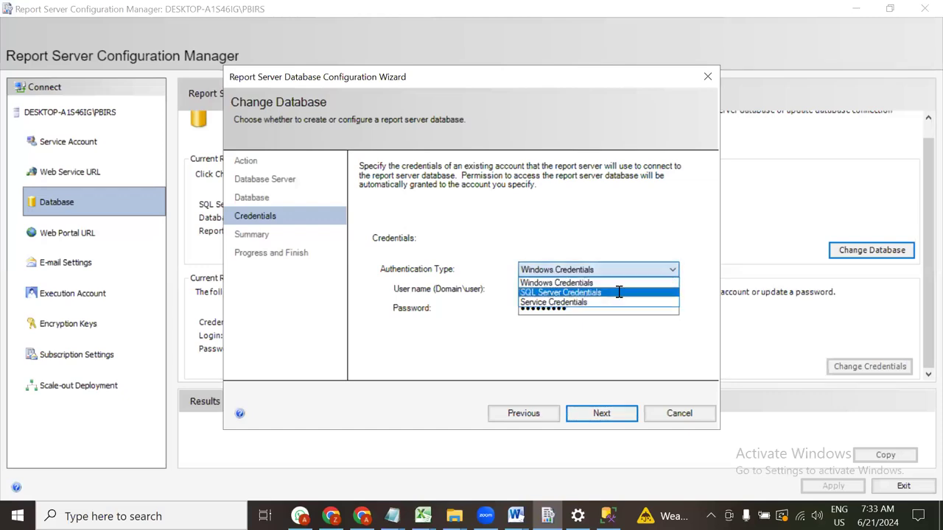
{"action": "left_click", "coordinate": [623, 290]}
Retry twice with Service Credentials, dismissing each error, then close the Change Database wizard
{"action": "left_click", "coordinate": [671, 269]}
{"action": "left_click", "coordinate": [557, 303]}
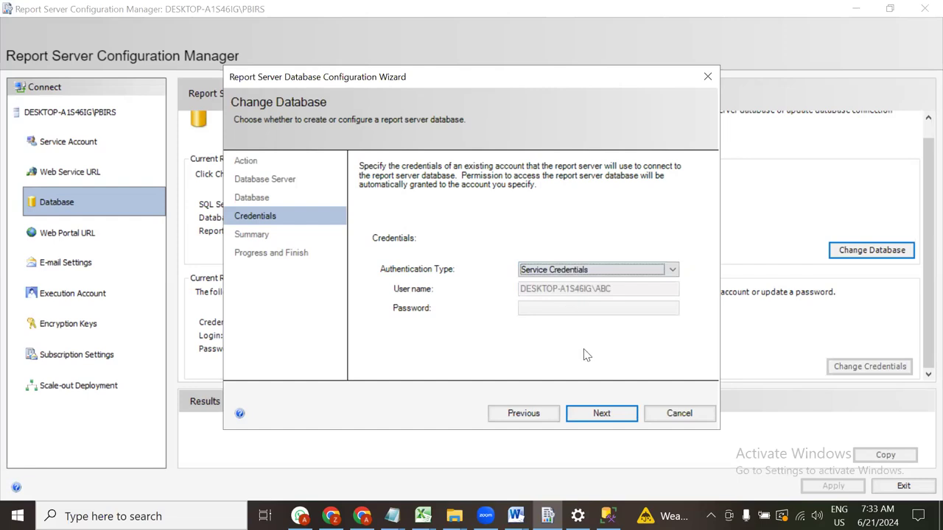
{"action": "left_click", "coordinate": [601, 413]}
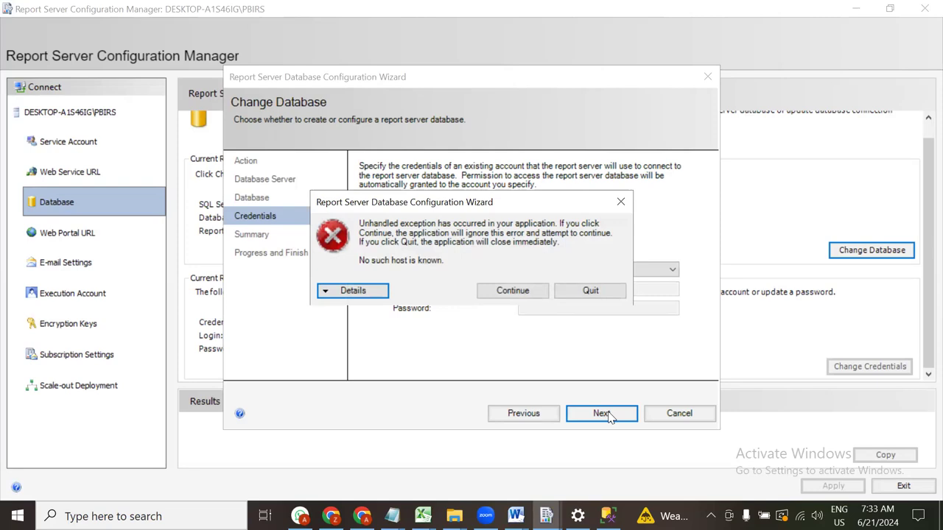
{"action": "left_click", "coordinate": [521, 292]}
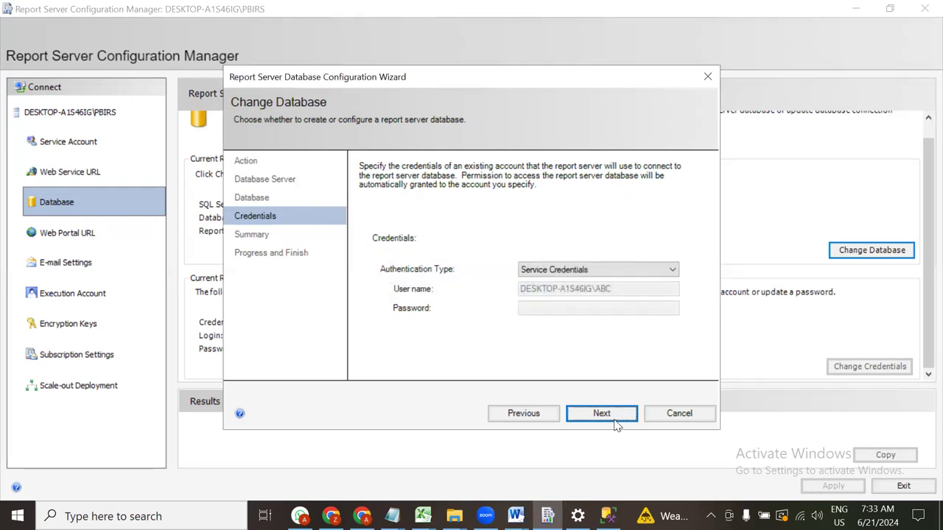
{"action": "left_click", "coordinate": [615, 417]}
{"action": "left_click", "coordinate": [507, 292]}
{"action": "left_click", "coordinate": [708, 77]}
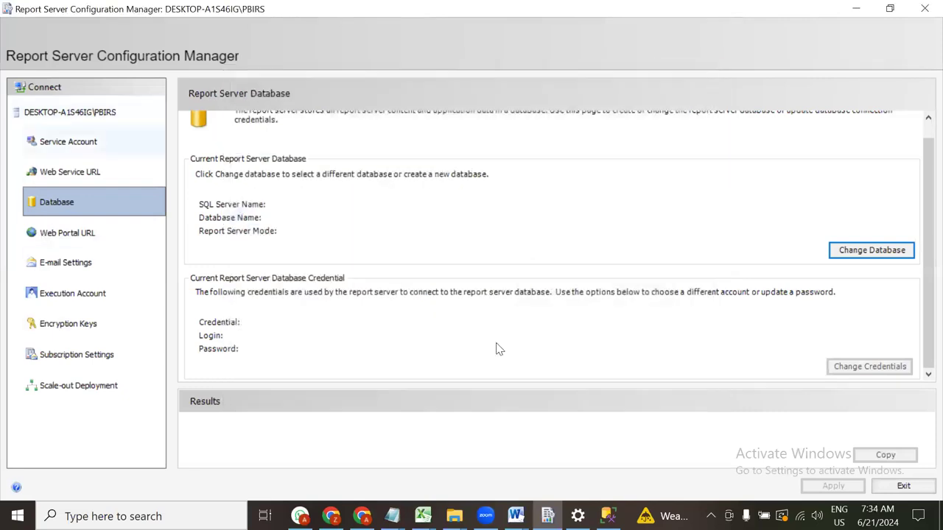
Reopen Change Database, keep creating a new database, and dismiss the failed DESKTOP-A1S46IG connection (error 40)
{"action": "left_click", "coordinate": [860, 251]}
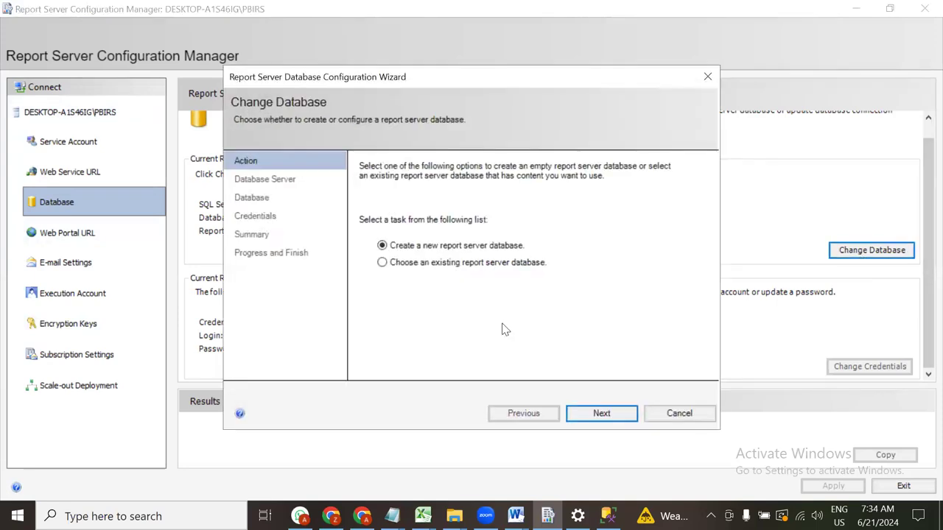
{"action": "left_click", "coordinate": [603, 413]}
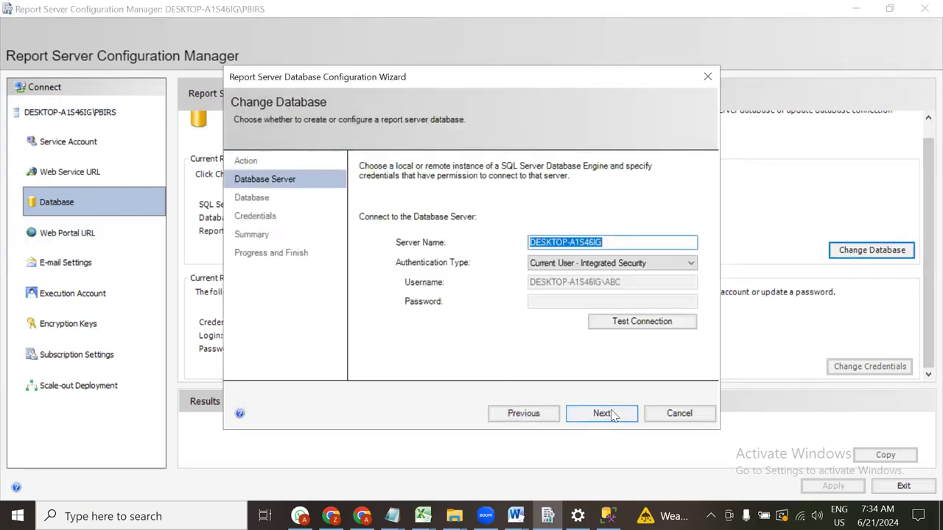
{"action": "left_click", "coordinate": [603, 413]}
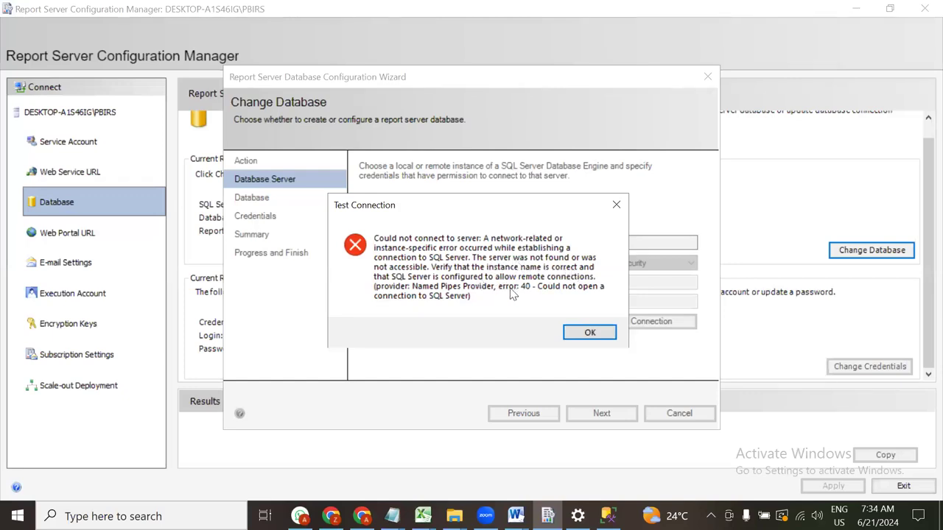
{"action": "left_click", "coordinate": [589, 332]}
{"action": "left_click", "coordinate": [660, 265]}
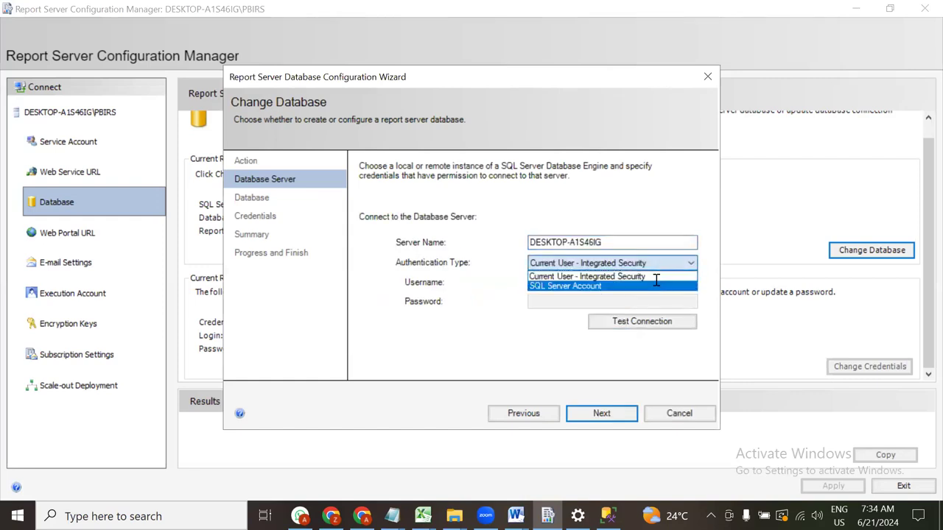
Switch to SQL Server Account authentication and enter username 'sa' after a missing-username warning
{"action": "left_click", "coordinate": [653, 286]}
{"action": "left_click", "coordinate": [632, 322]}
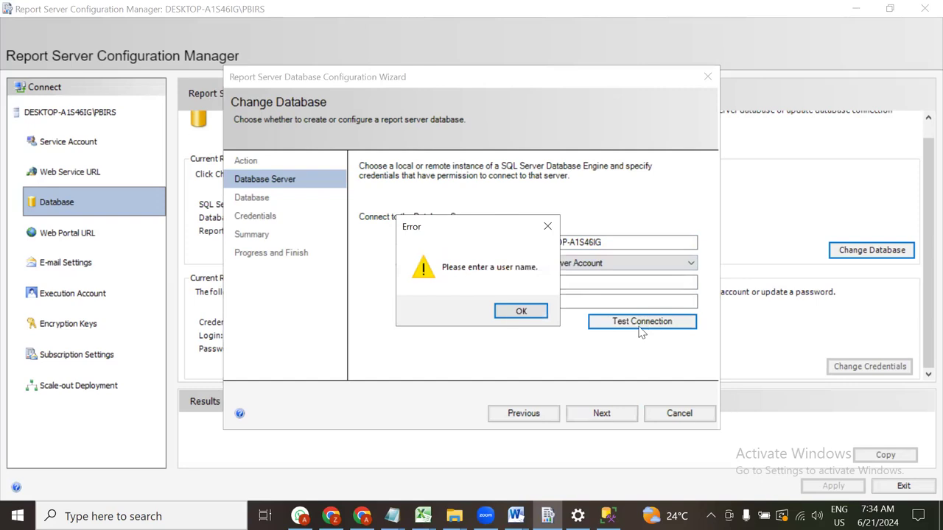
{"action": "left_click", "coordinate": [525, 314]}
{"action": "left_click", "coordinate": [575, 285]}
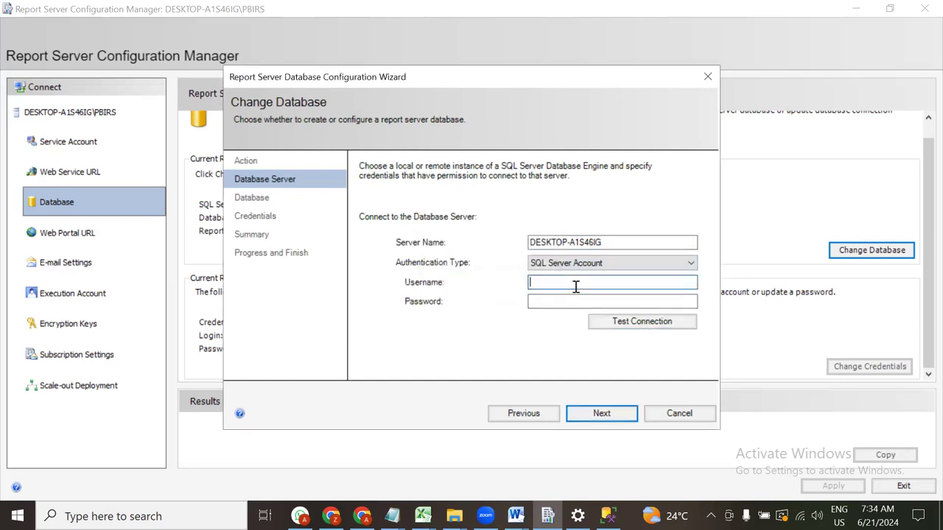
{"action": "type", "text": "sa"}
Paste (LocalDB)\MSSQLLocalDB from the notes as username and test the connection, which fails
{"action": "key", "text": "alt+Tab"}
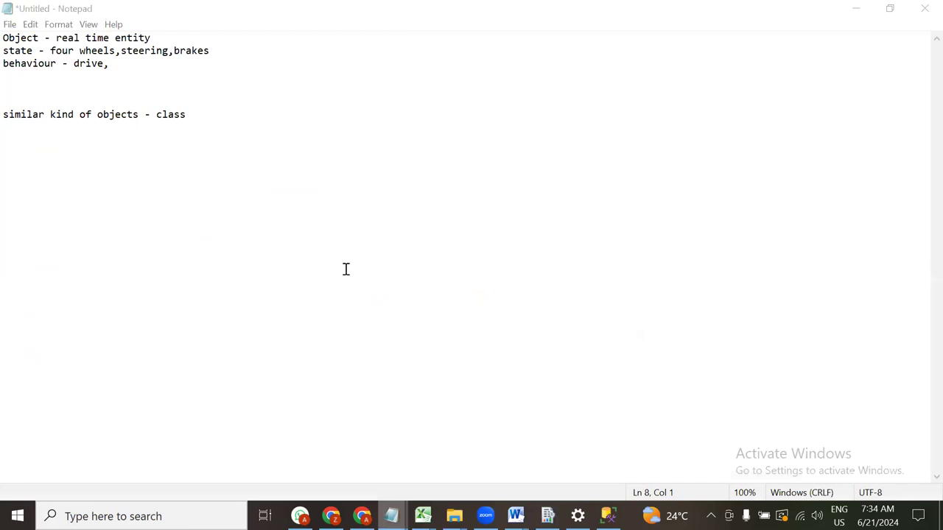
{"action": "key", "text": "alt+Tab"}
{"action": "left_click", "coordinate": [781, 120]}
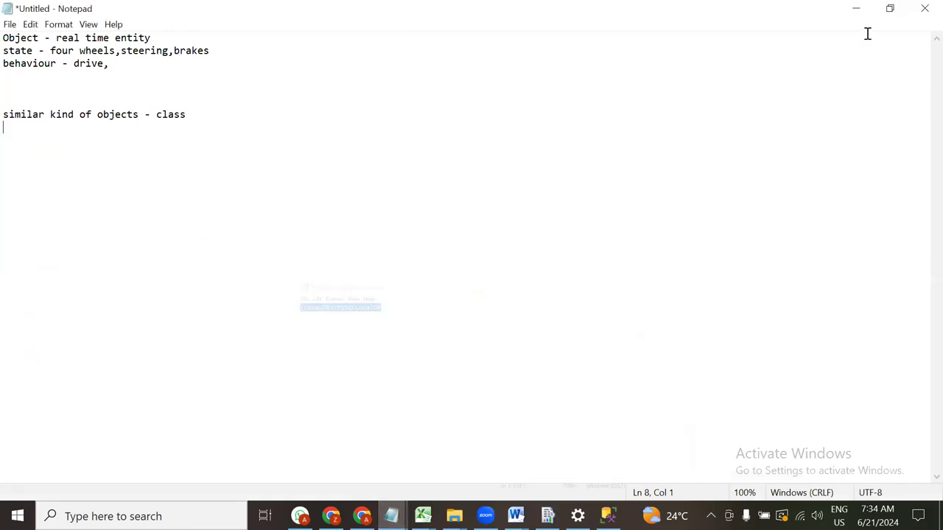
{"action": "left_click", "coordinate": [856, 8]}
{"action": "left_click", "coordinate": [600, 280]}
{"action": "type", "text": "(LocalDB)\\MSSQLLocalDB"}
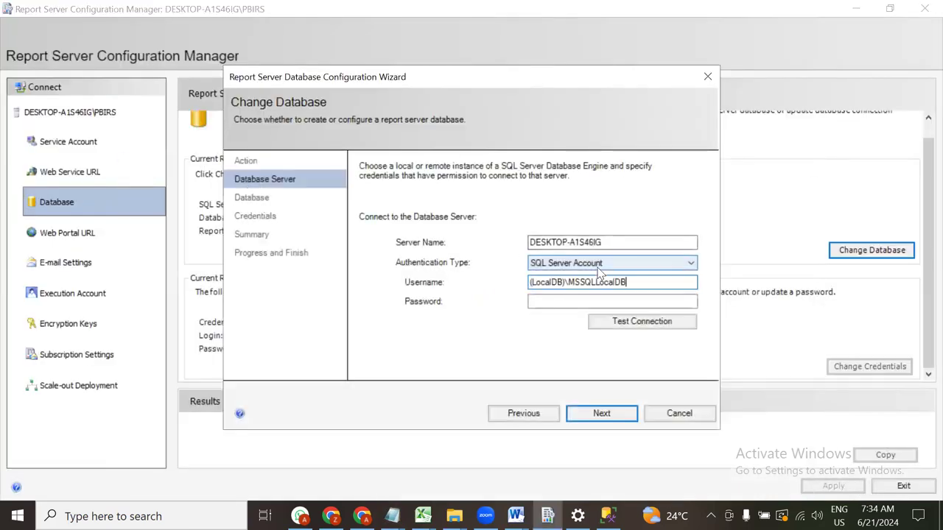
{"action": "left_click", "coordinate": [642, 324]}
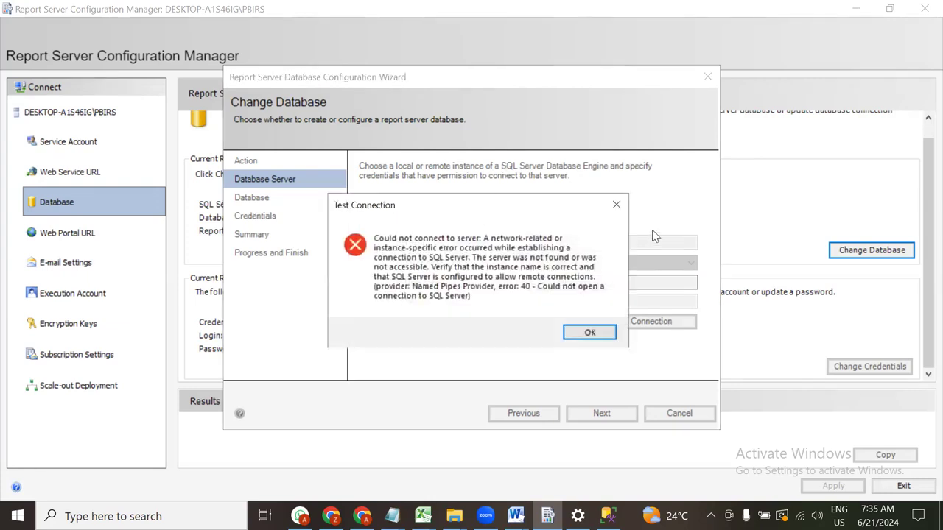
{"action": "left_click", "coordinate": [616, 204]}
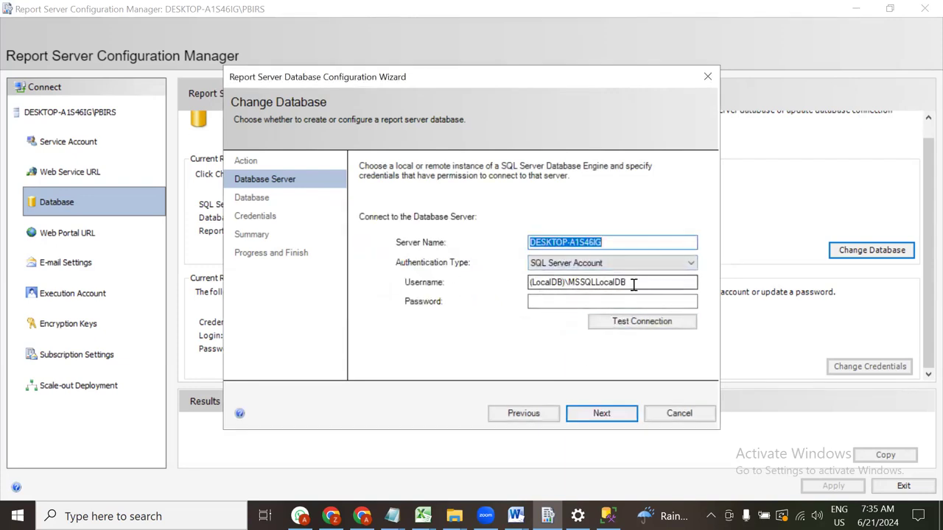
Switch the database wizard's authentication back to Current User - Integrated Security
{"action": "left_click_drag", "start_coordinate": [634, 281], "coordinate": [448, 285]}
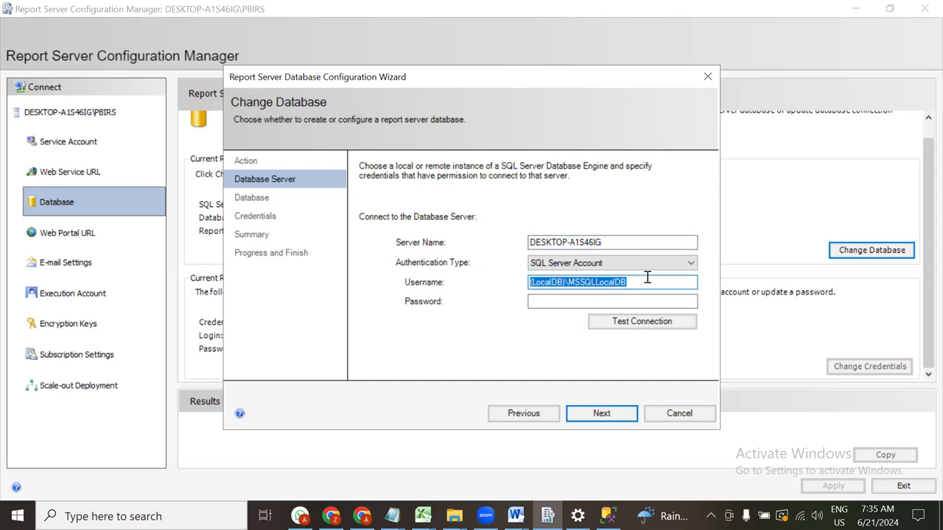
{"action": "left_click", "coordinate": [565, 265]}
{"action": "left_click", "coordinate": [567, 277]}
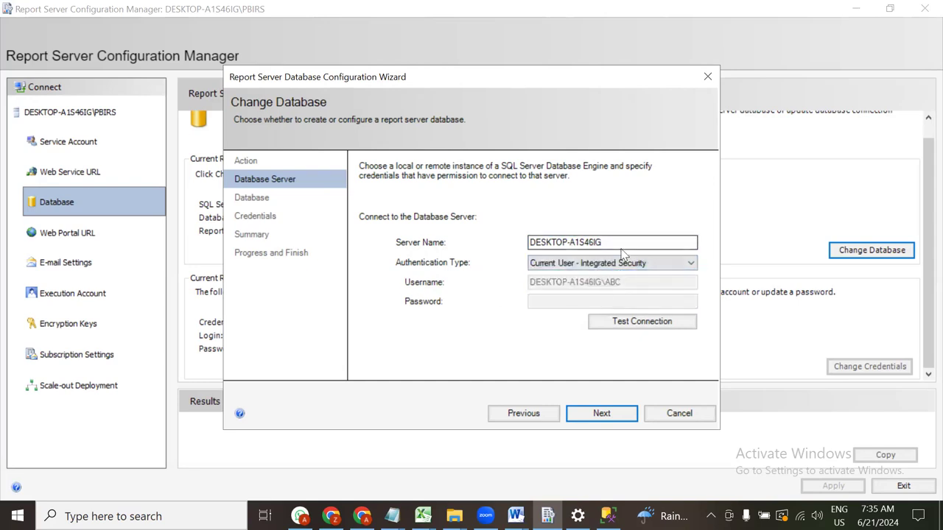
Append '\A' to the server name, test the failing connection, dismiss the error and close the wizard
{"action": "left_click_drag", "start_coordinate": [635, 241], "coordinate": [541, 241]}
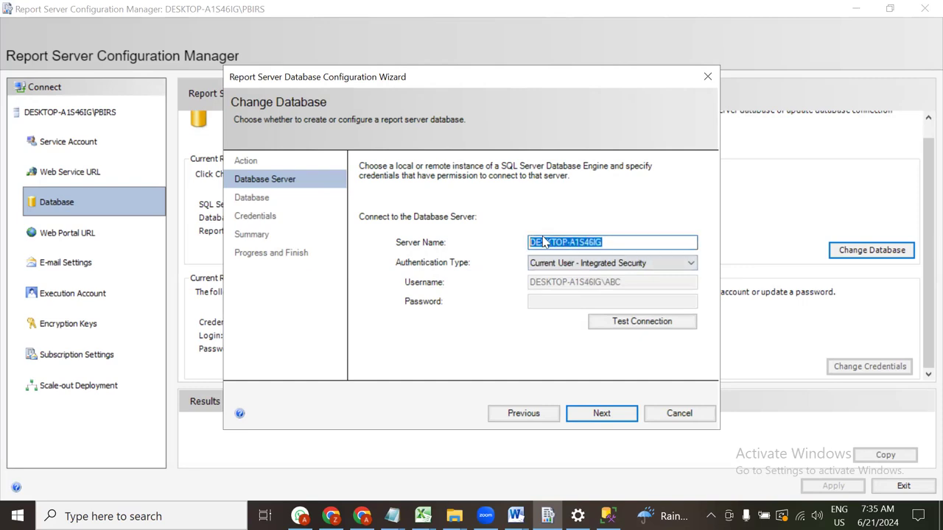
{"action": "left_click", "coordinate": [629, 241]}
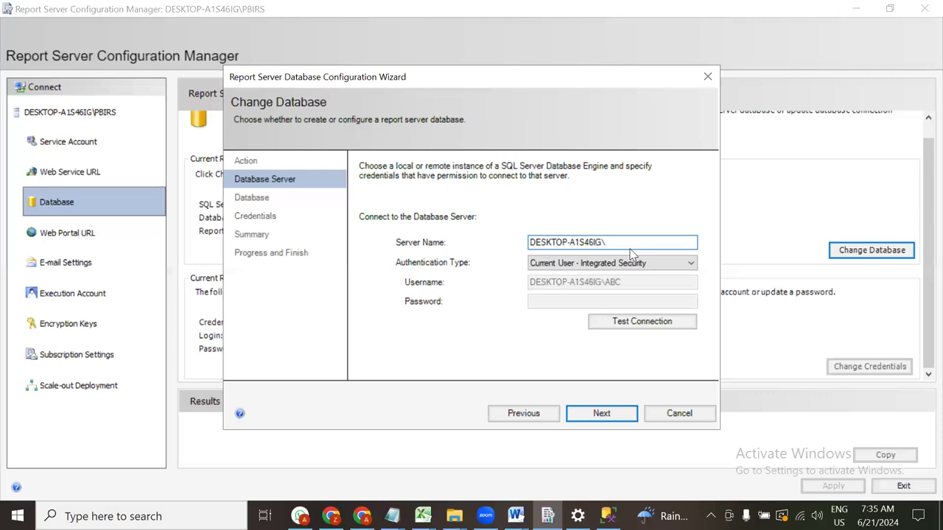
{"action": "type", "text": "\\ABC"}
{"action": "left_click", "coordinate": [612, 413]}
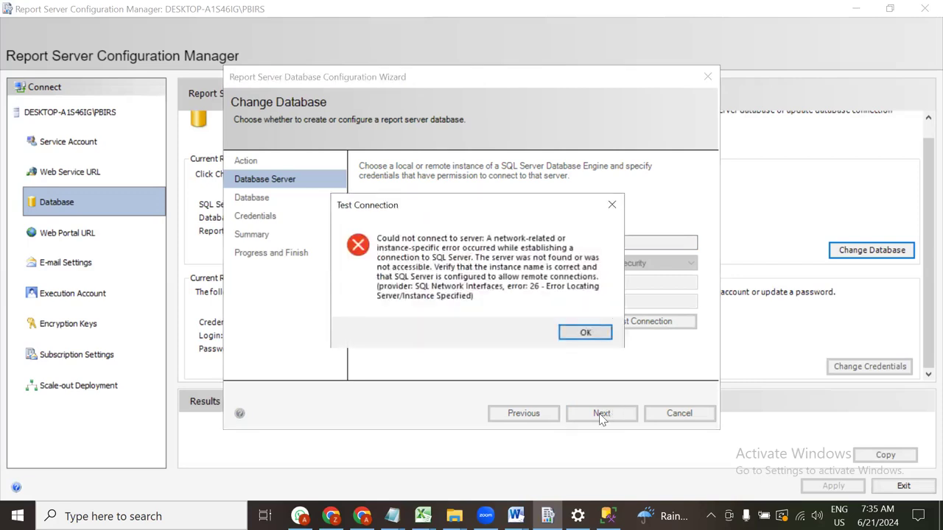
{"action": "left_click", "coordinate": [596, 333]}
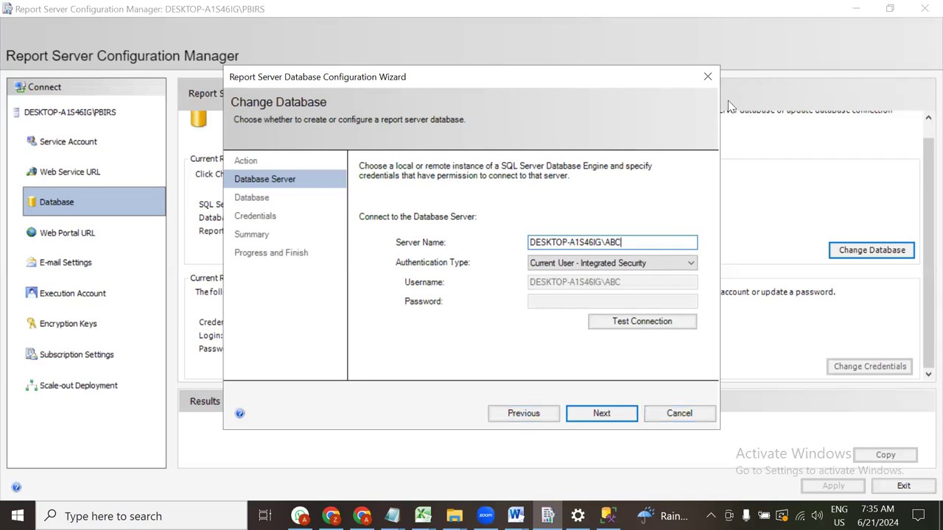
{"action": "left_click", "coordinate": [707, 77]}
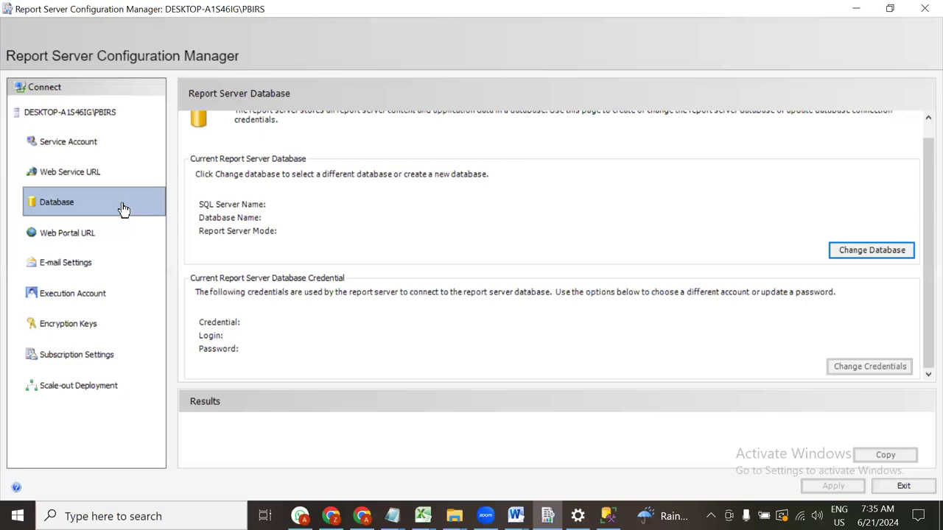
Check the Reports virtual directory on Web Portal URL, then go to the empty E-mail Settings page
{"action": "left_click", "coordinate": [52, 234]}
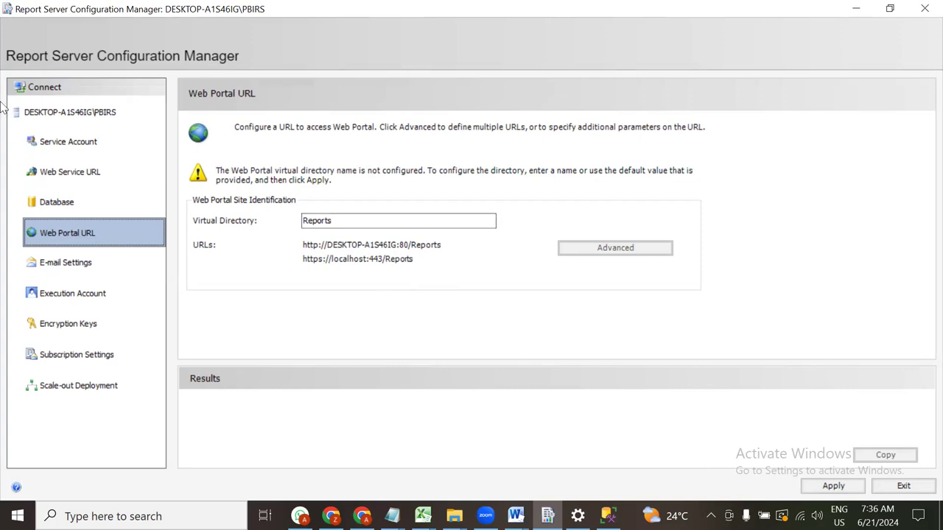
{"action": "left_click", "coordinate": [88, 262]}
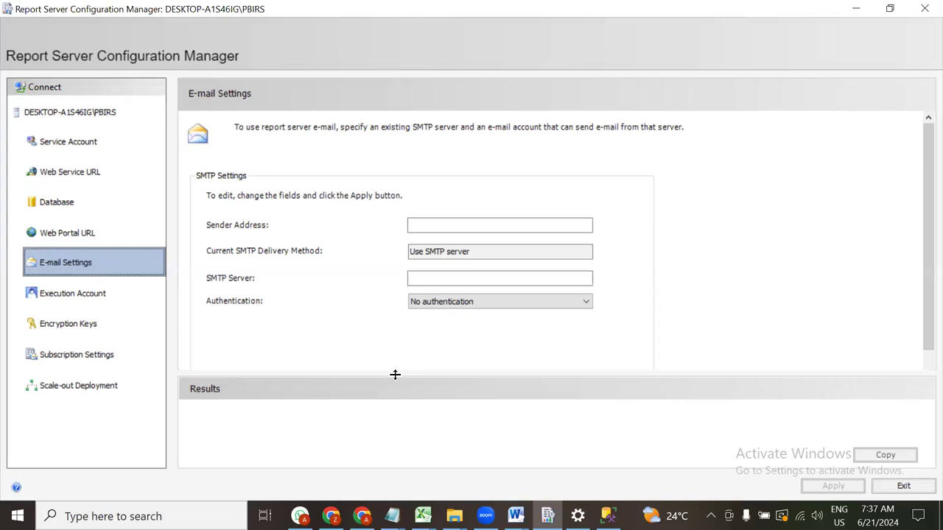
{"action": "key", "text": "alt+Tab"}
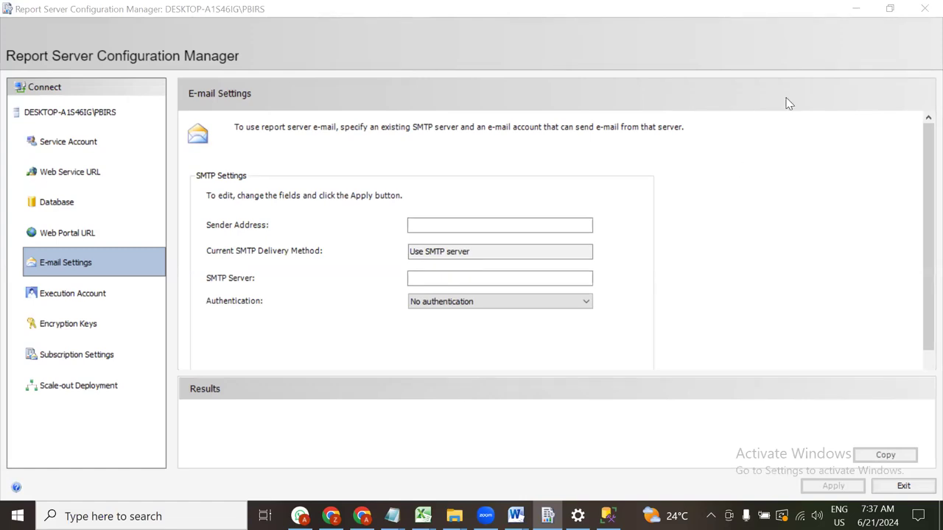
{"action": "left_click", "coordinate": [86, 268]}
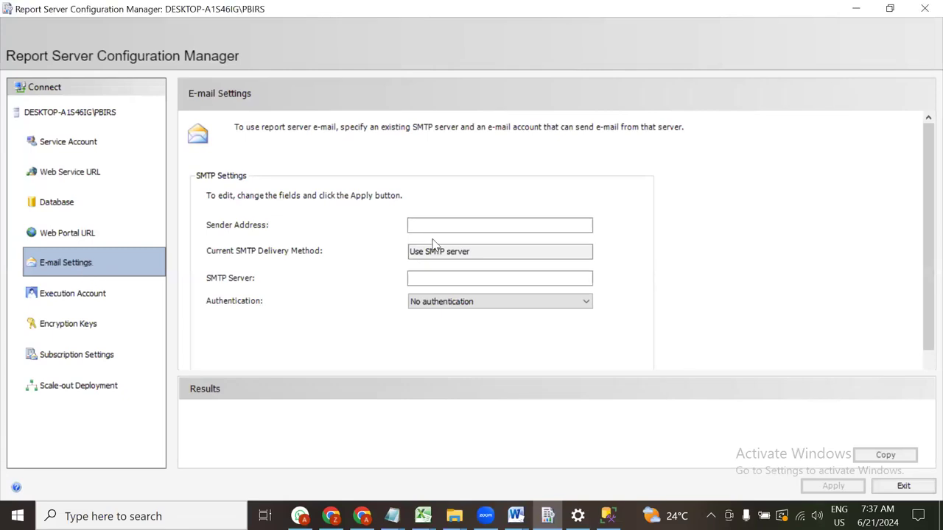
{"action": "left_click", "coordinate": [457, 224]}
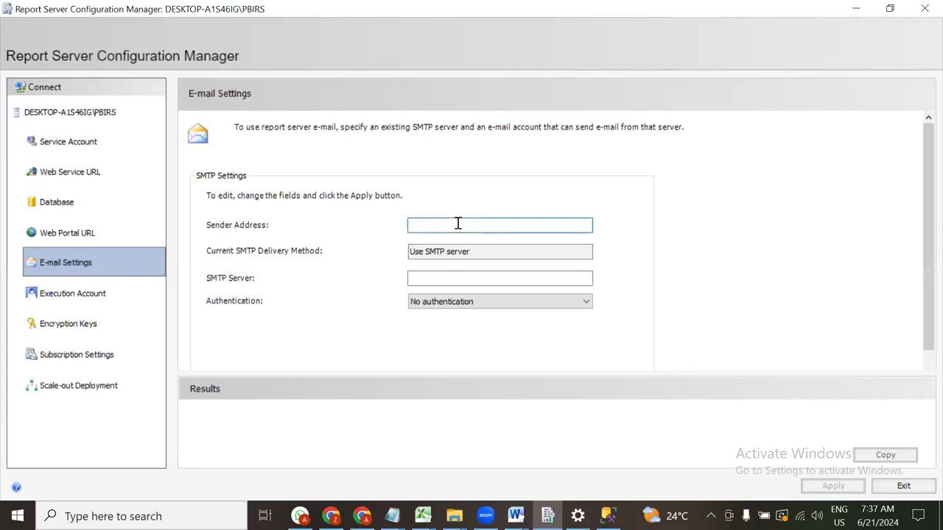
{"action": "left_click", "coordinate": [455, 276]}
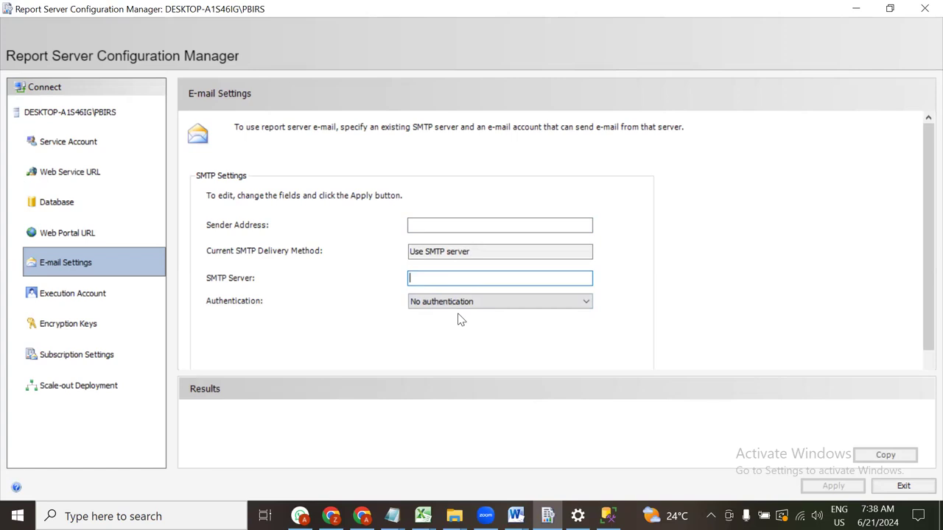
Review the Execution Account and Encryption Keys pages, then bring up WhatsApp Web's latest chat
{"action": "left_click", "coordinate": [114, 294]}
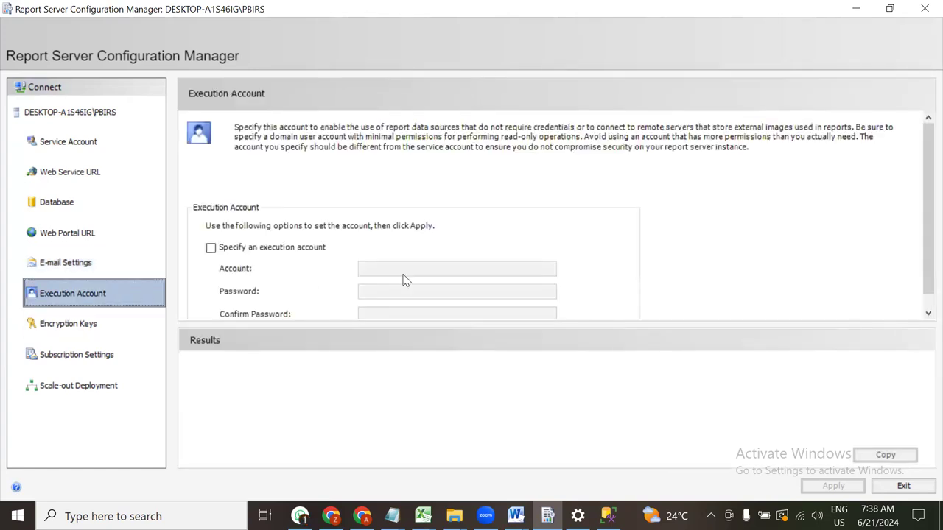
{"action": "left_click", "coordinate": [103, 329]}
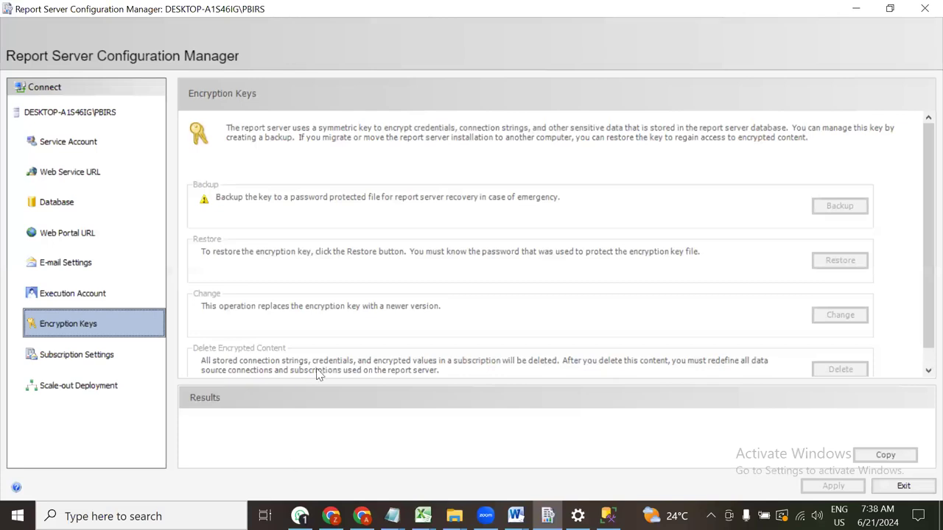
{"action": "key", "text": "alt+Tab"}
{"action": "left_click", "coordinate": [168, 118]}
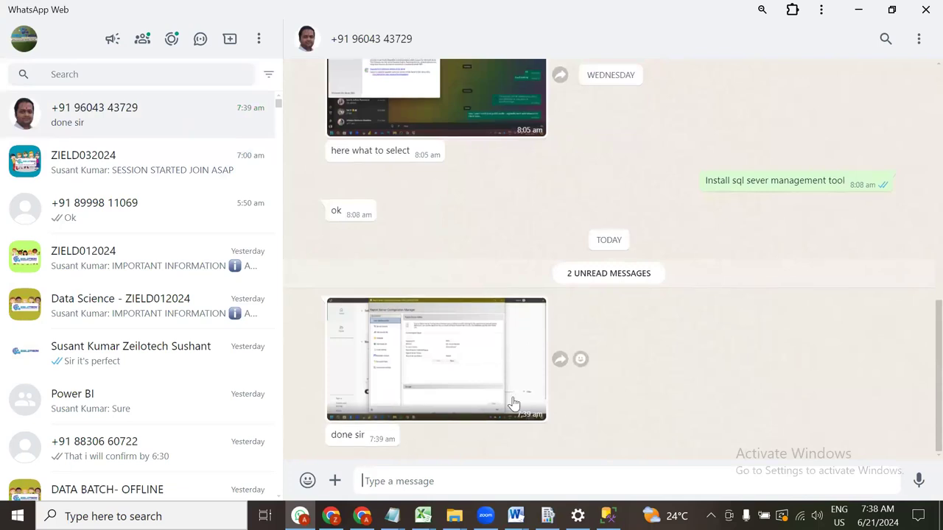
View the chat's shared screenshot full size, close it, and minimize the browser
{"action": "left_click", "coordinate": [453, 347]}
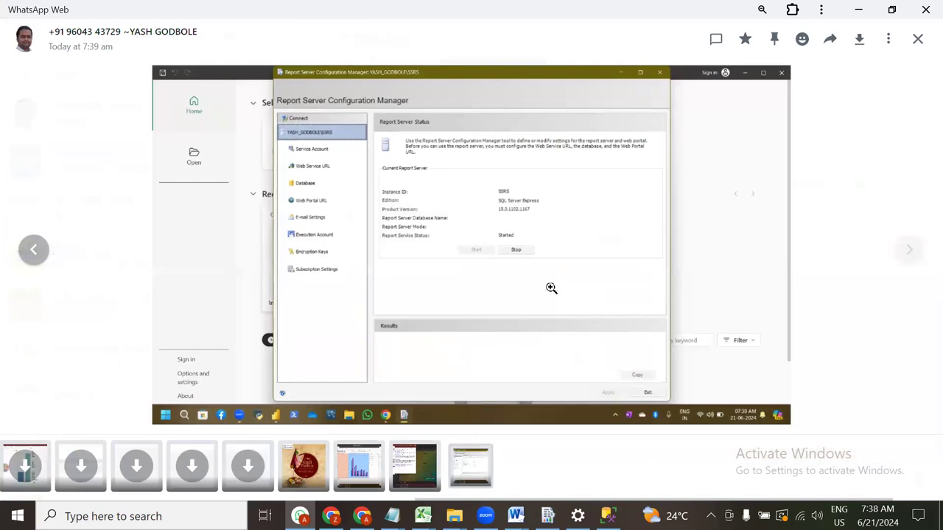
{"action": "key", "text": "Escape"}
{"action": "left_click", "coordinate": [856, 9]}
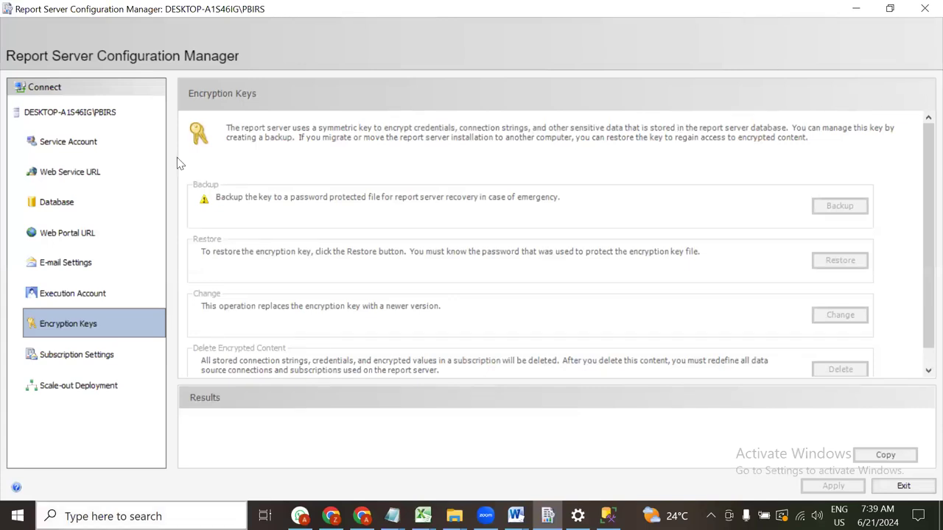
Review the Subscription Settings and Scale-out Deployment pages, then bring the Word configuration guide forward
{"action": "left_click", "coordinate": [63, 356]}
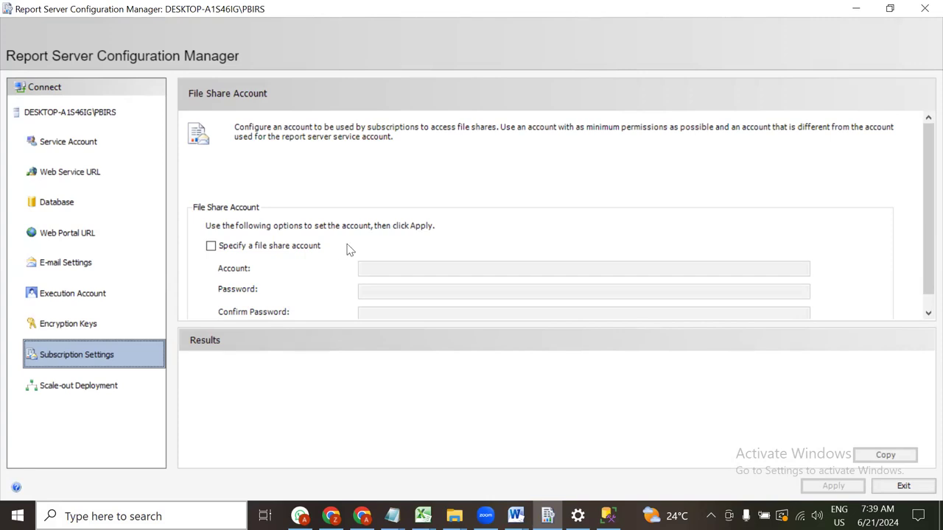
{"action": "left_click", "coordinate": [96, 394]}
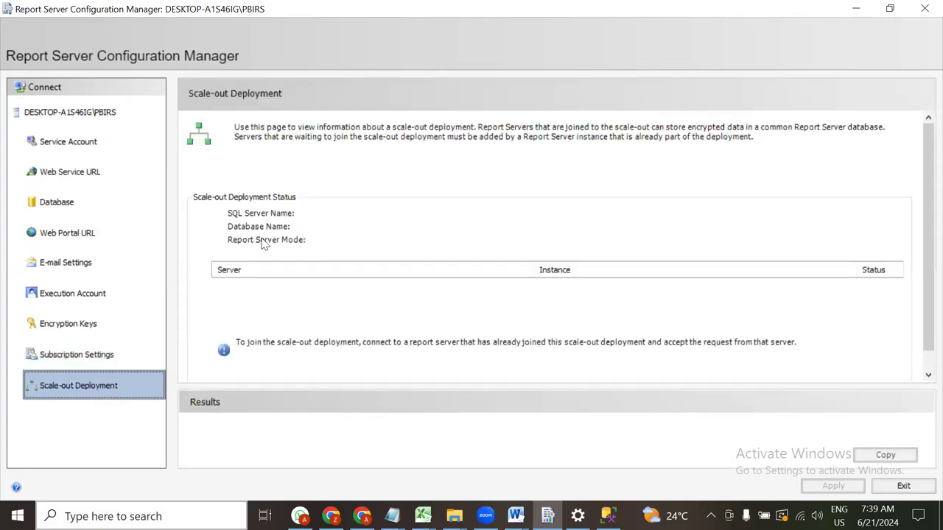
{"action": "left_click", "coordinate": [806, 276]}
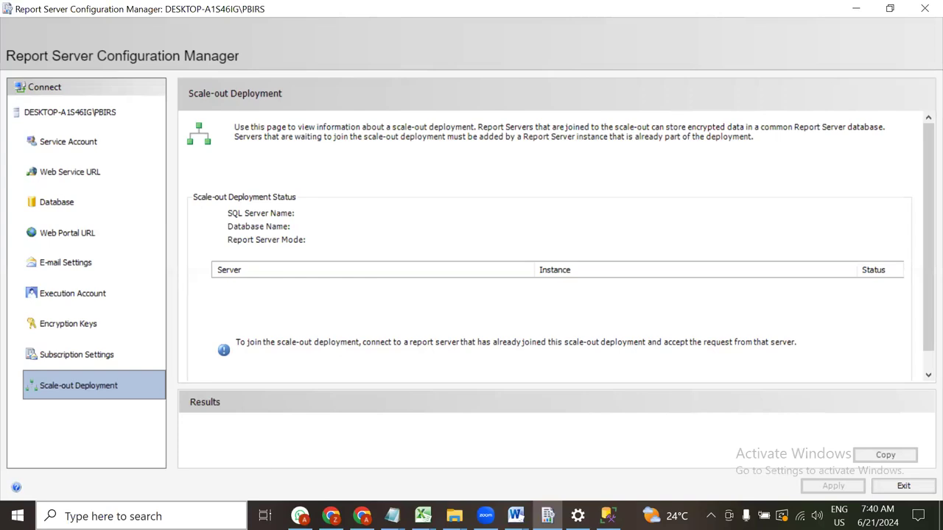
{"action": "left_click", "coordinate": [516, 516]}
{"action": "left_click", "coordinate": [554, 481]}
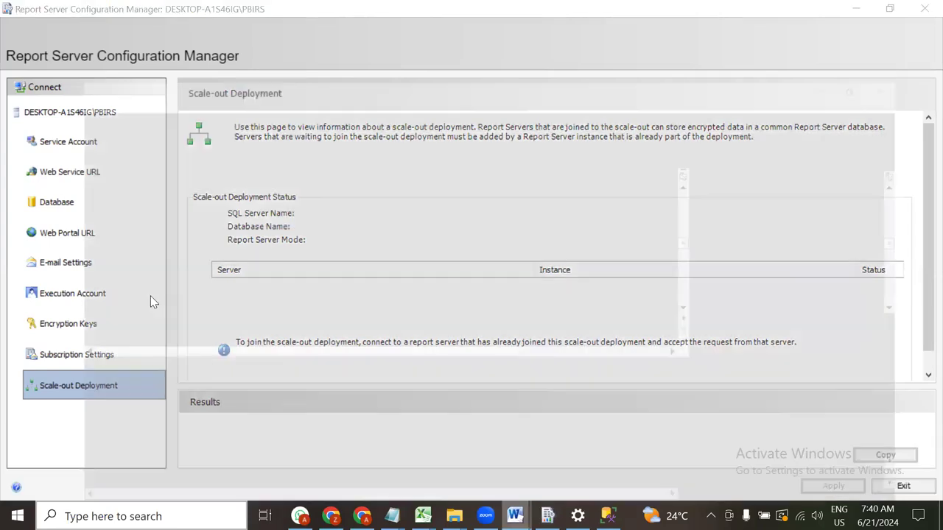
Read the Word guide from page 10 to page 19, stopping at the Sample SSRS Report table
{"action": "scroll", "coordinate": [340, 327], "scroll_direction": "down", "scroll_amount": 15}
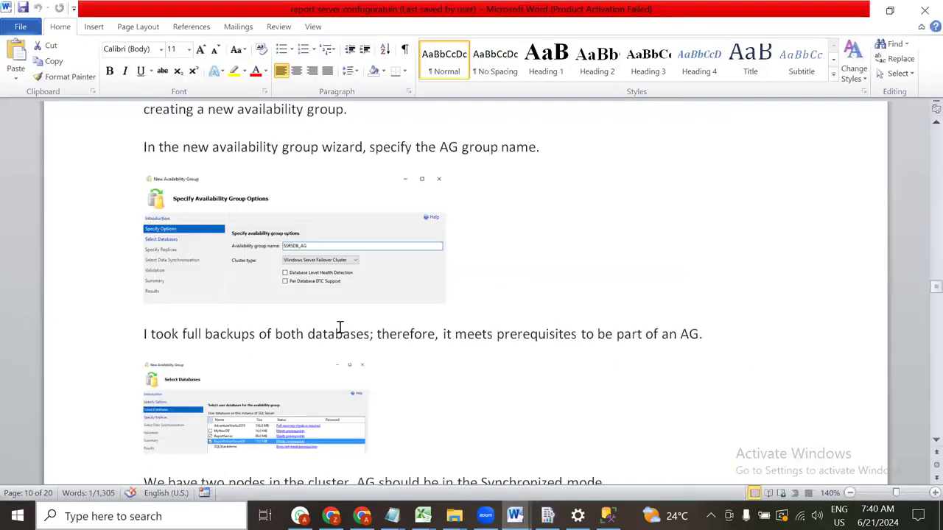
{"action": "scroll", "coordinate": [340, 328], "scroll_direction": "down", "scroll_amount": 20}
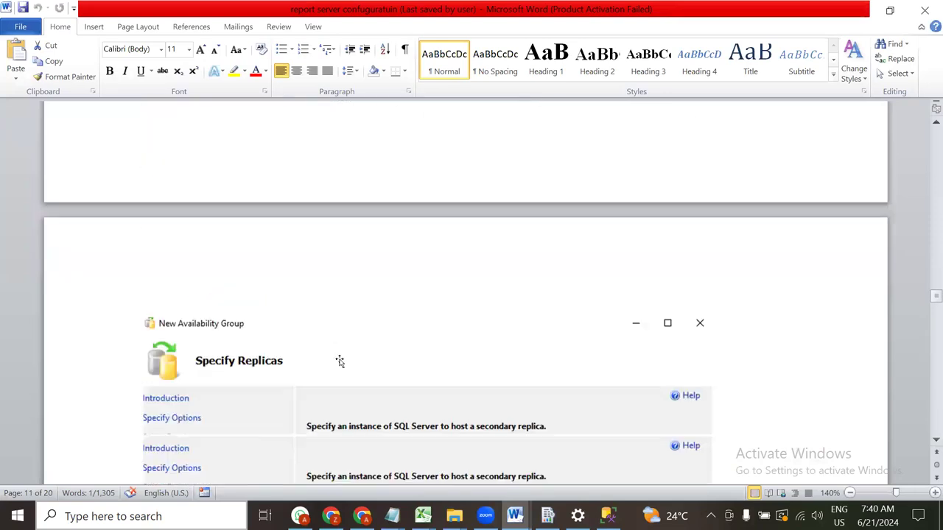
{"action": "scroll", "coordinate": [339, 361], "scroll_direction": "down", "scroll_amount": 20}
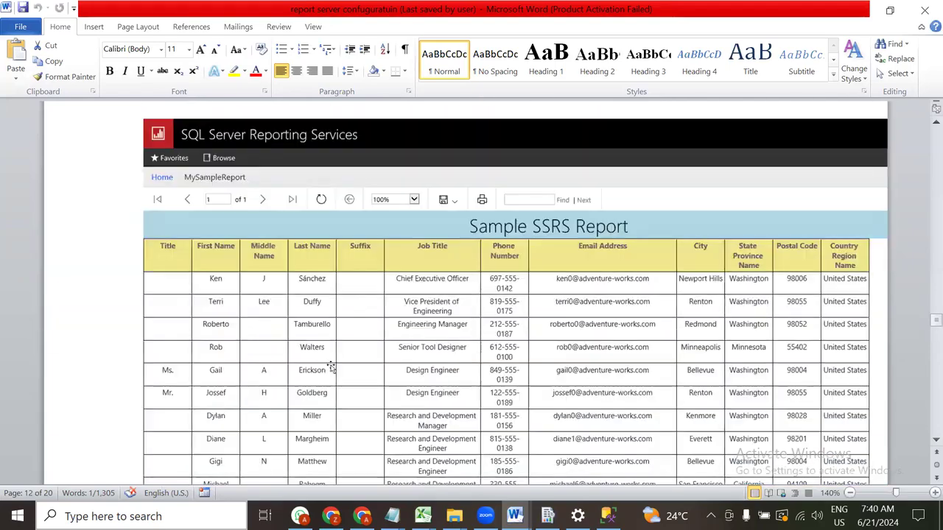
{"action": "scroll", "coordinate": [333, 366], "scroll_direction": "up", "scroll_amount": 15}
{"action": "scroll", "coordinate": [331, 353], "scroll_direction": "up", "scroll_amount": 20}
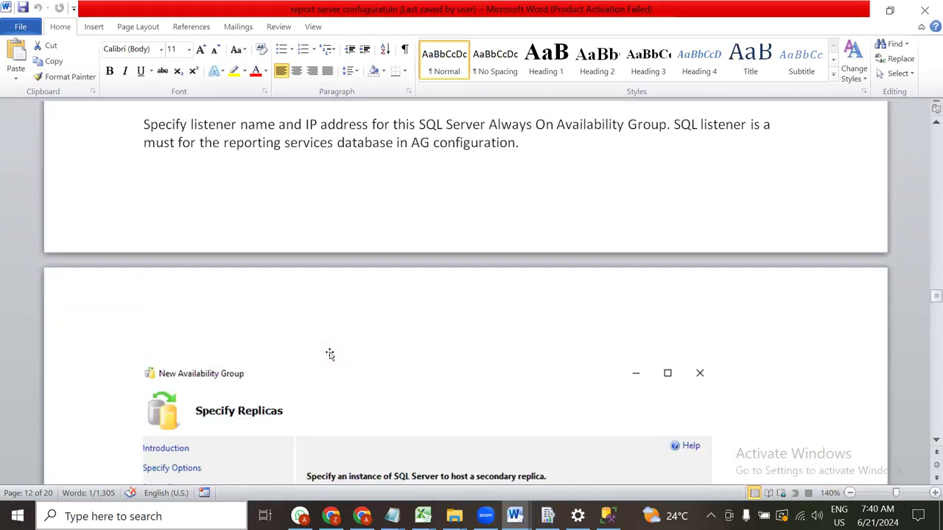
{"action": "scroll", "coordinate": [328, 346], "scroll_direction": "up", "scroll_amount": 20}
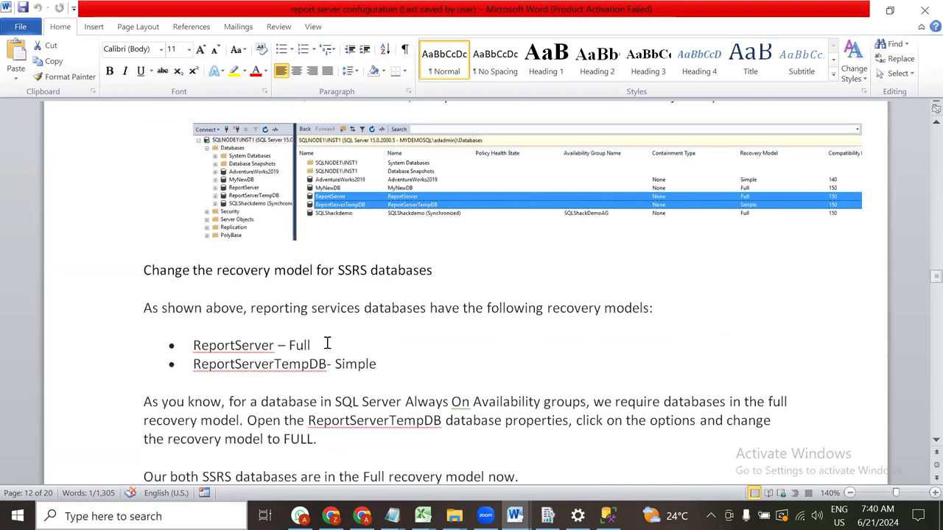
{"action": "scroll", "coordinate": [328, 343], "scroll_direction": "down", "scroll_amount": 8}
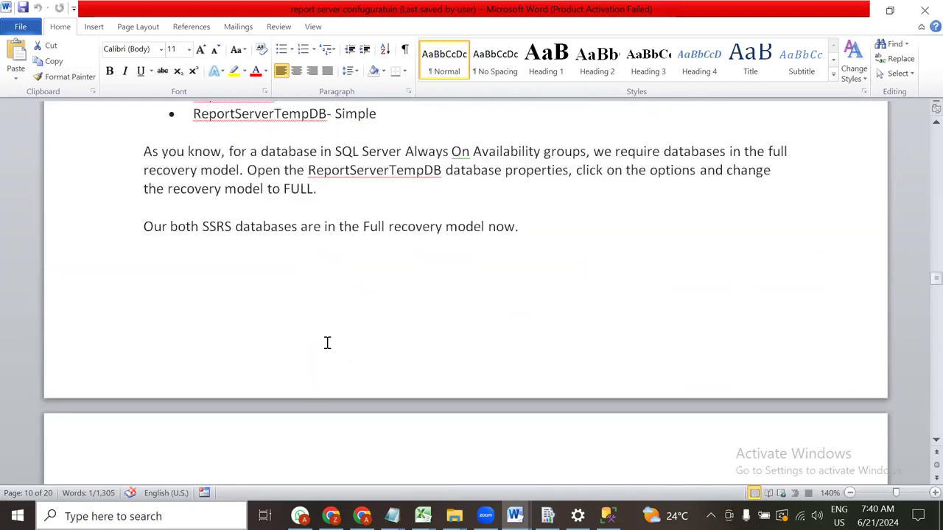
{"action": "scroll", "coordinate": [327, 343], "scroll_direction": "down", "scroll_amount": 20}
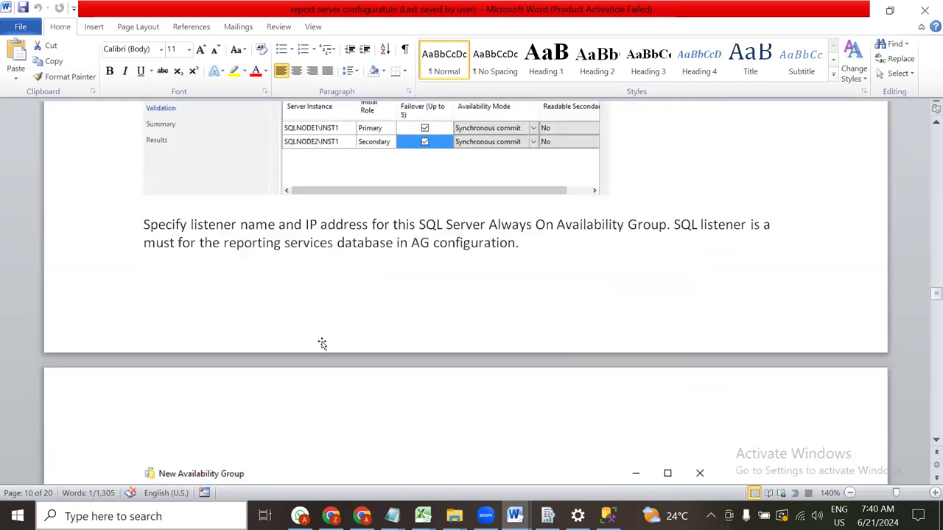
{"action": "scroll", "coordinate": [317, 345], "scroll_direction": "down", "scroll_amount": 20}
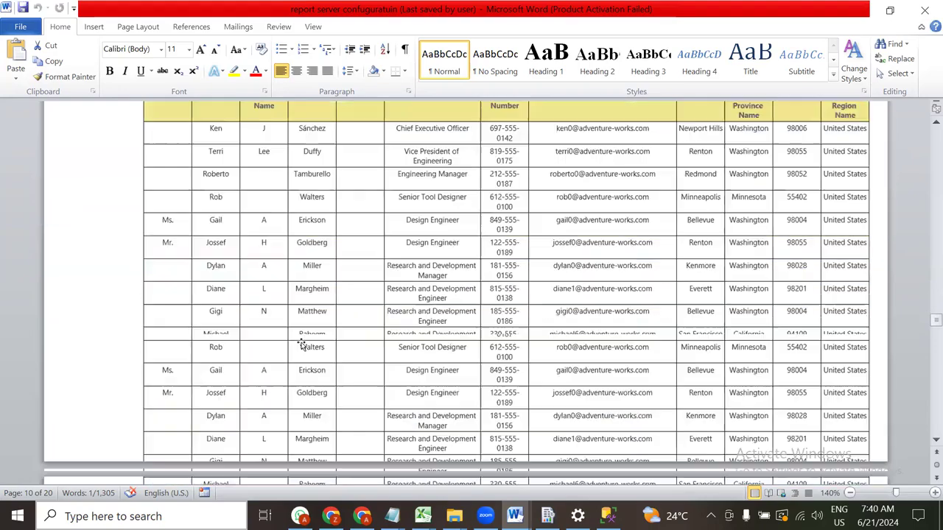
{"action": "scroll", "coordinate": [301, 343], "scroll_direction": "down", "scroll_amount": 20}
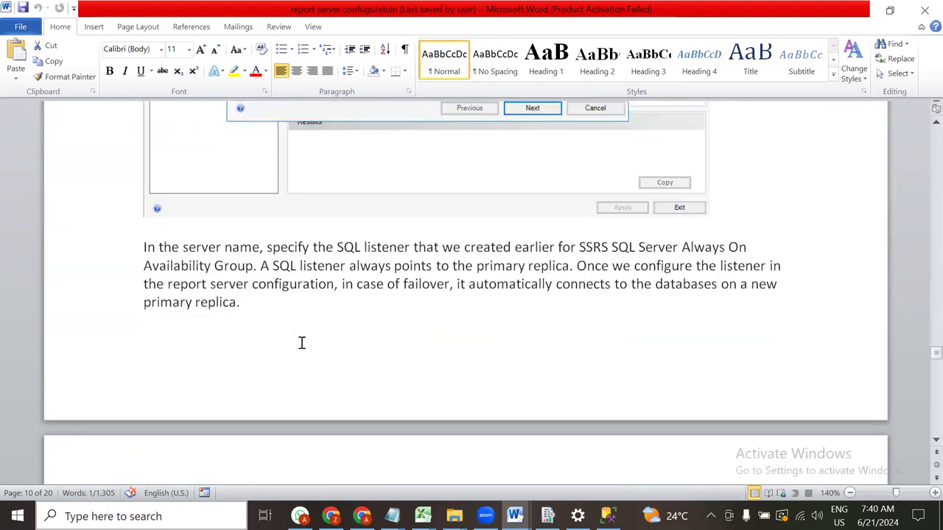
{"action": "scroll", "coordinate": [301, 343], "scroll_direction": "down", "scroll_amount": 20}
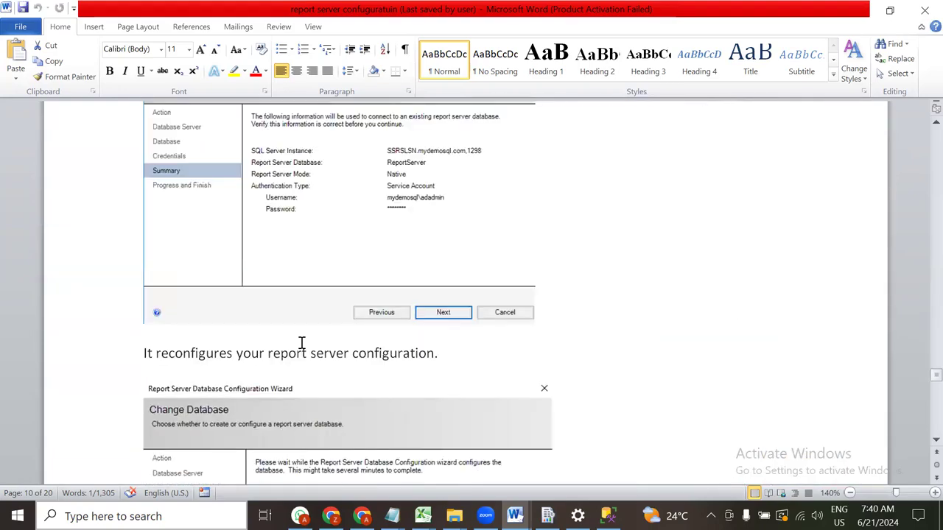
{"action": "scroll", "coordinate": [302, 343], "scroll_direction": "up", "scroll_amount": 3}
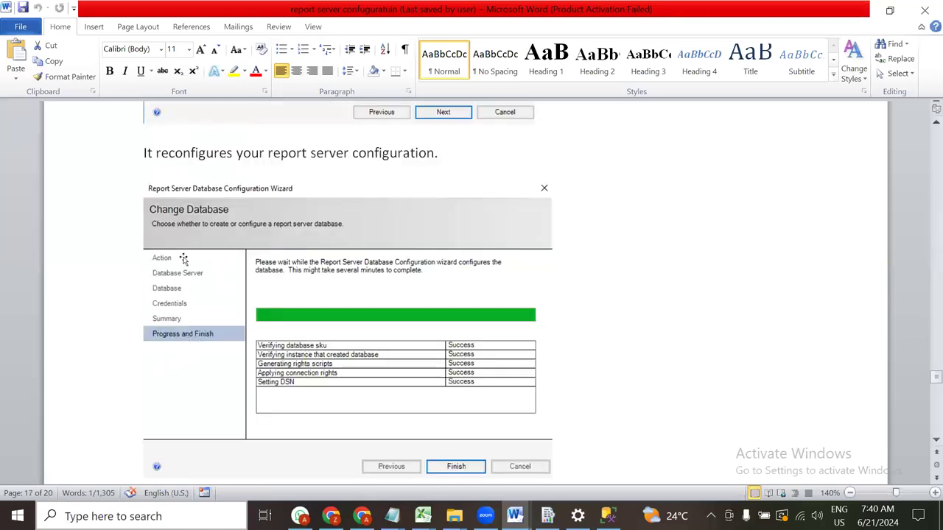
{"action": "scroll", "coordinate": [314, 300], "scroll_direction": "down", "scroll_amount": 9}
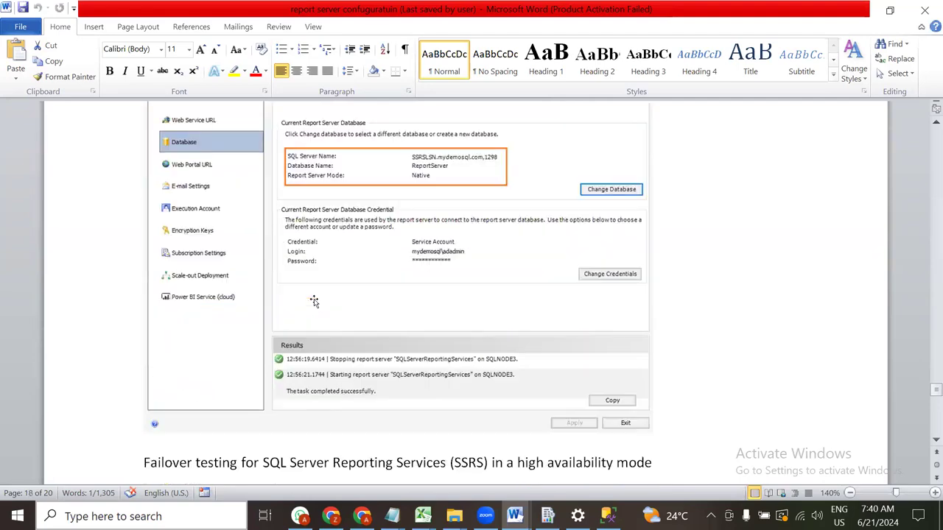
{"action": "scroll", "coordinate": [314, 301], "scroll_direction": "down", "scroll_amount": 14}
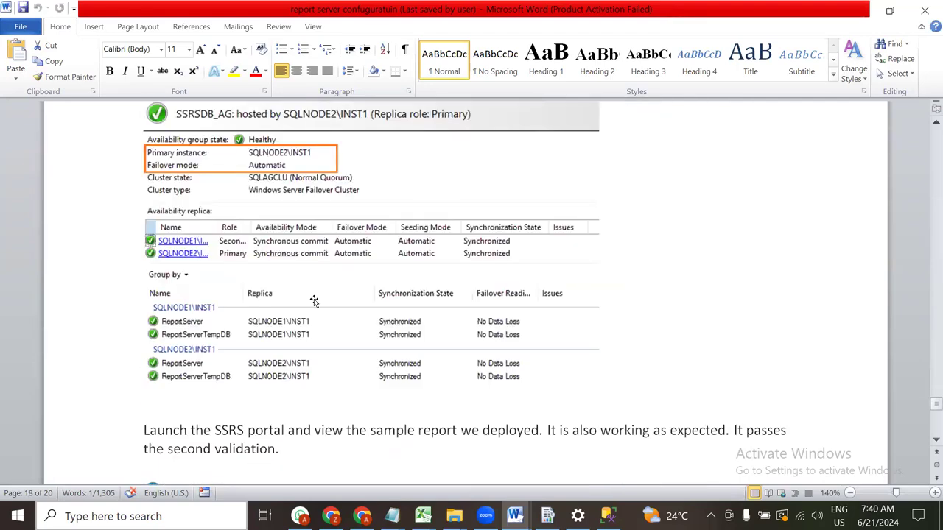
{"action": "scroll", "coordinate": [314, 301], "scroll_direction": "up", "scroll_amount": 3}
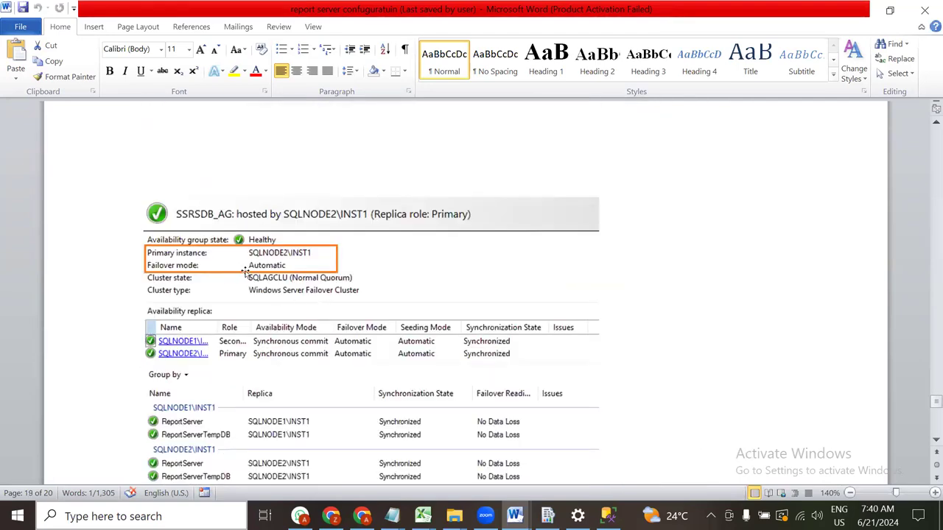
{"action": "scroll", "coordinate": [278, 201], "scroll_direction": "down", "scroll_amount": 12}
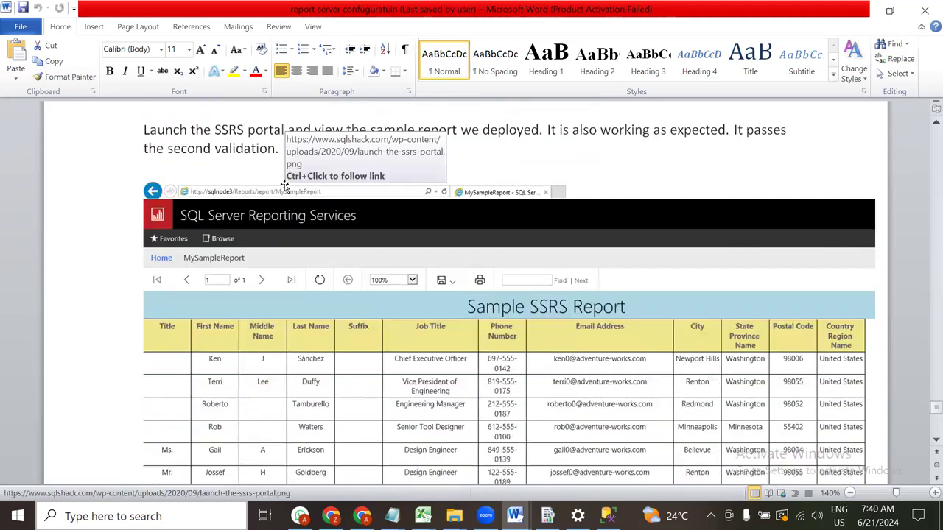
{"action": "scroll", "coordinate": [284, 184], "scroll_direction": "down", "scroll_amount": 9}
{"action": "scroll", "coordinate": [215, 196], "scroll_direction": "up", "scroll_amount": 4}
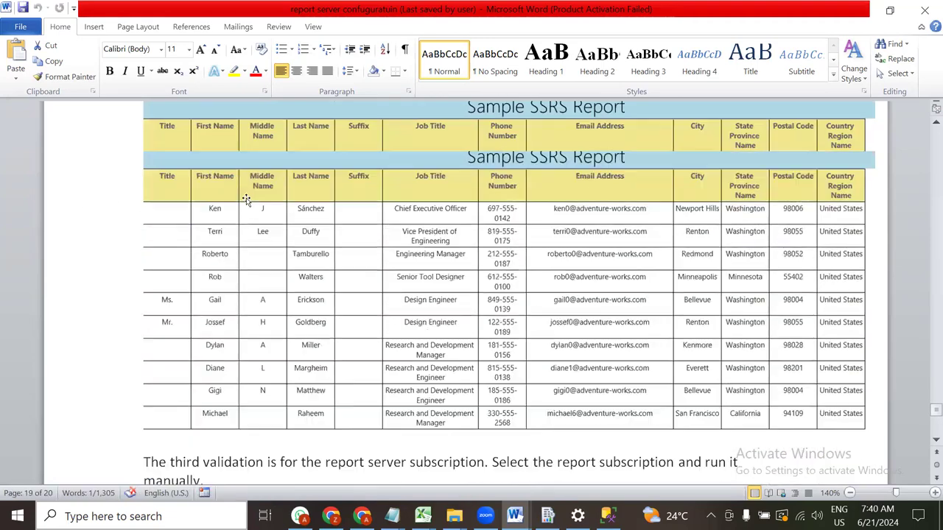
{"action": "scroll", "coordinate": [558, 232], "scroll_direction": "down", "scroll_amount": 3}
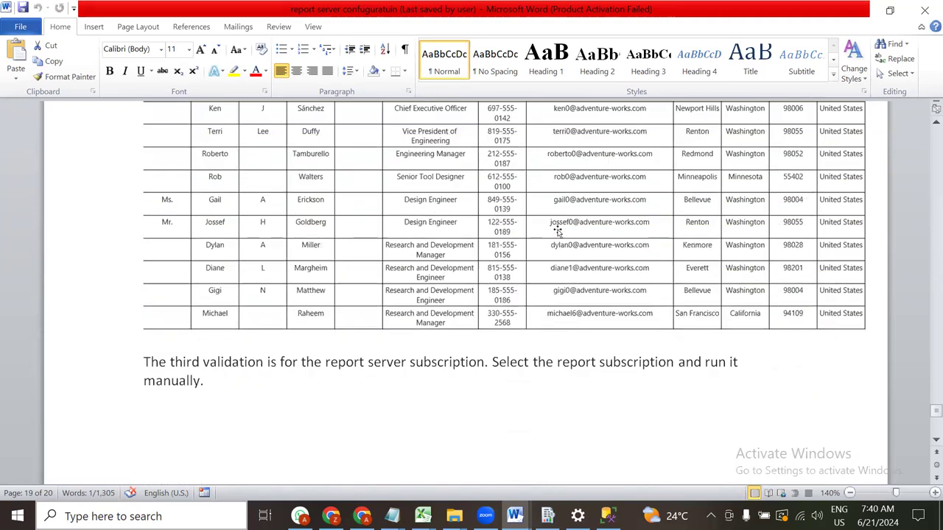
{"action": "scroll", "coordinate": [484, 275], "scroll_direction": "up", "scroll_amount": 3}
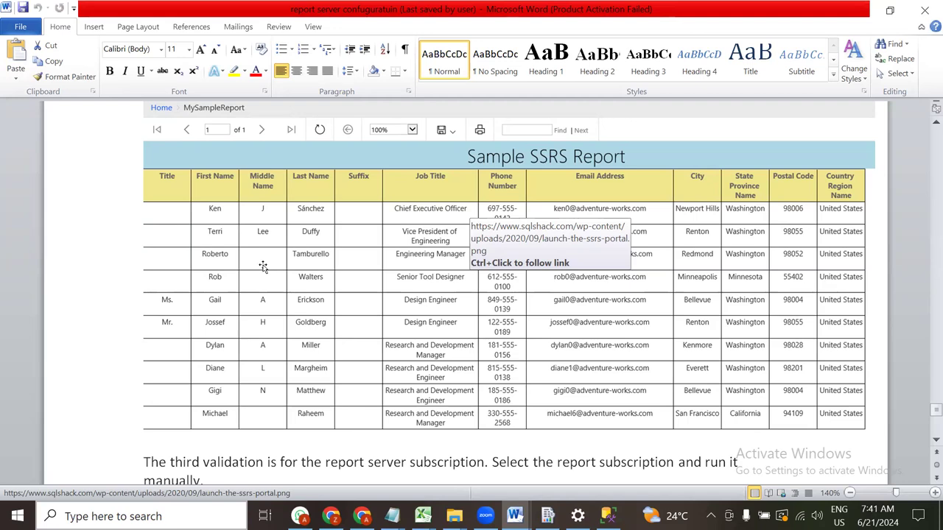
Reach the guide's final post-failover tasks page, then show the open Notepad window previews
{"action": "scroll", "coordinate": [263, 267], "scroll_direction": "down", "scroll_amount": 15}
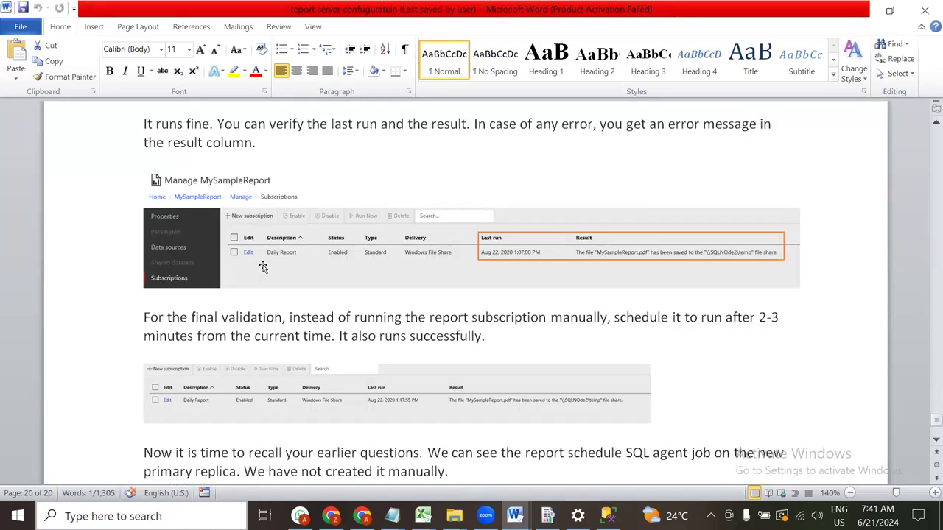
{"action": "scroll", "coordinate": [263, 266], "scroll_direction": "down", "scroll_amount": 2}
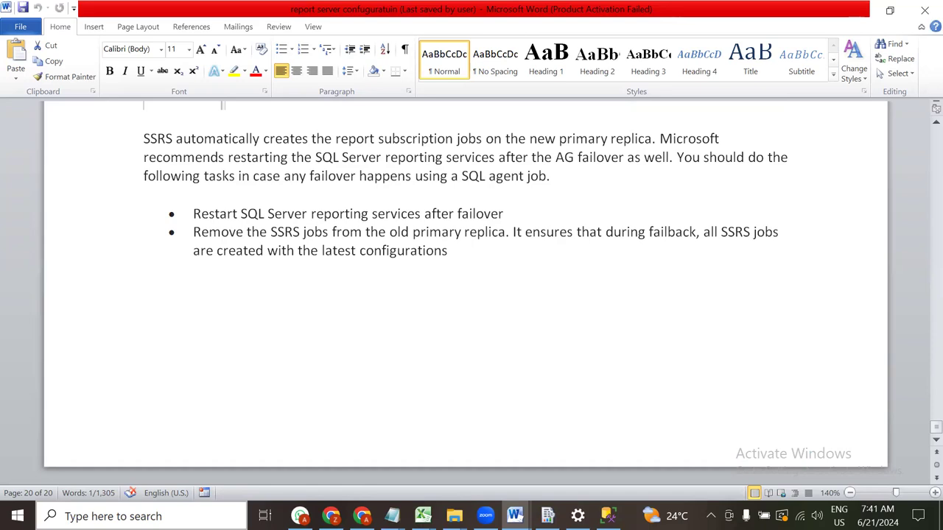
{"action": "mouse_move", "coordinate": [607, 516]}
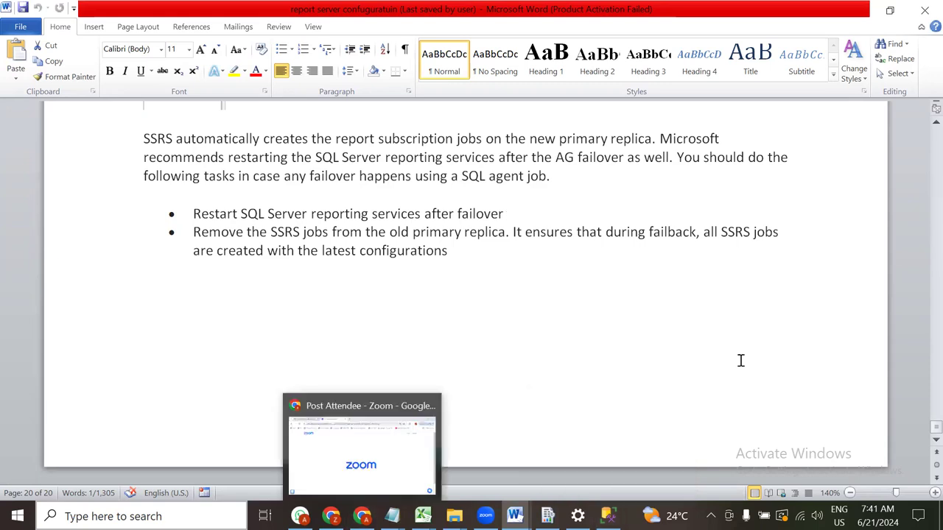
{"action": "left_click", "coordinate": [655, 324]}
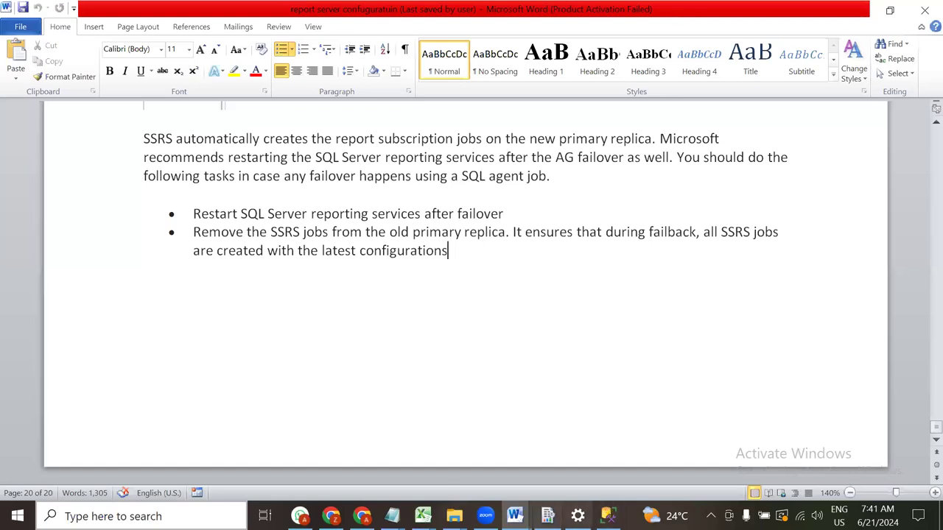
{"action": "left_click", "coordinate": [392, 515]}
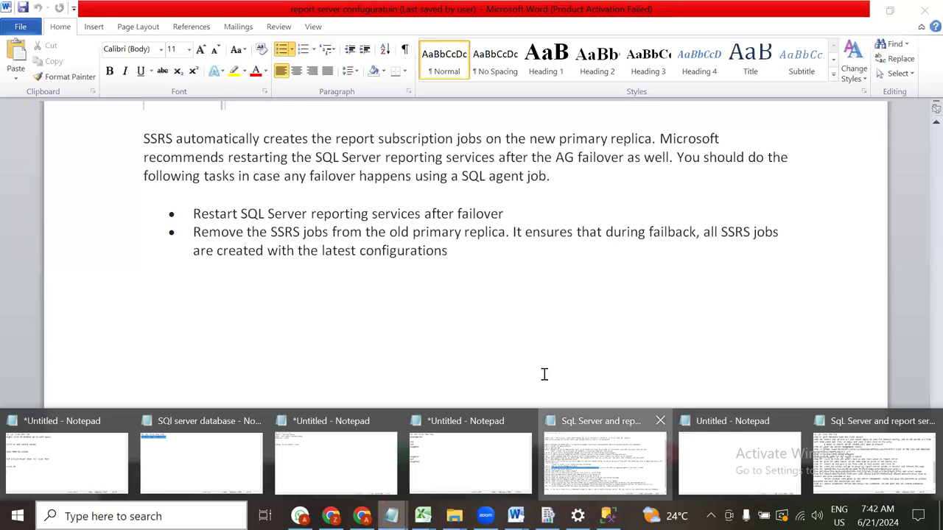
Check steps 7 and 11 in the 'Sql Server and report server steps' notes, then switch to Chrome's SQL Server Downloads
{"action": "left_click", "coordinate": [372, 478]}
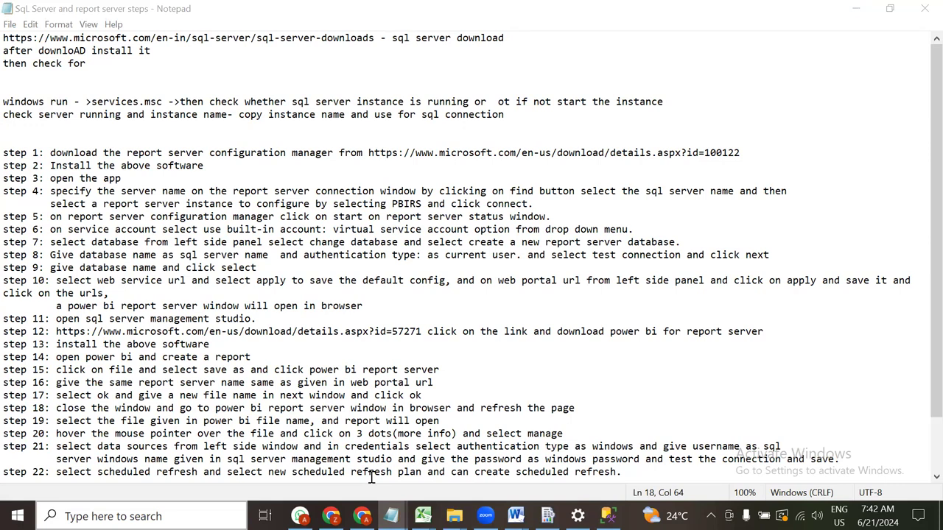
{"action": "left_click", "coordinate": [135, 324]}
{"action": "left_click", "coordinate": [391, 243]}
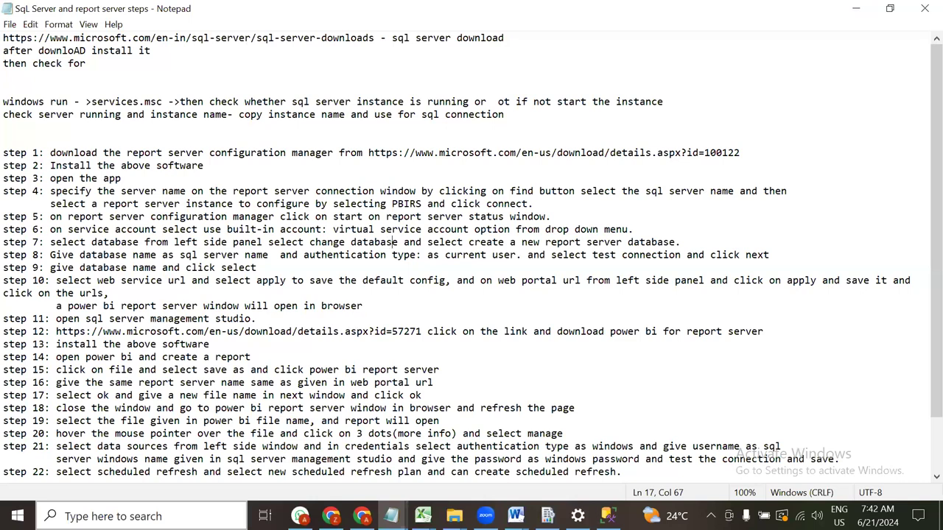
{"action": "left_click", "coordinate": [331, 517]}
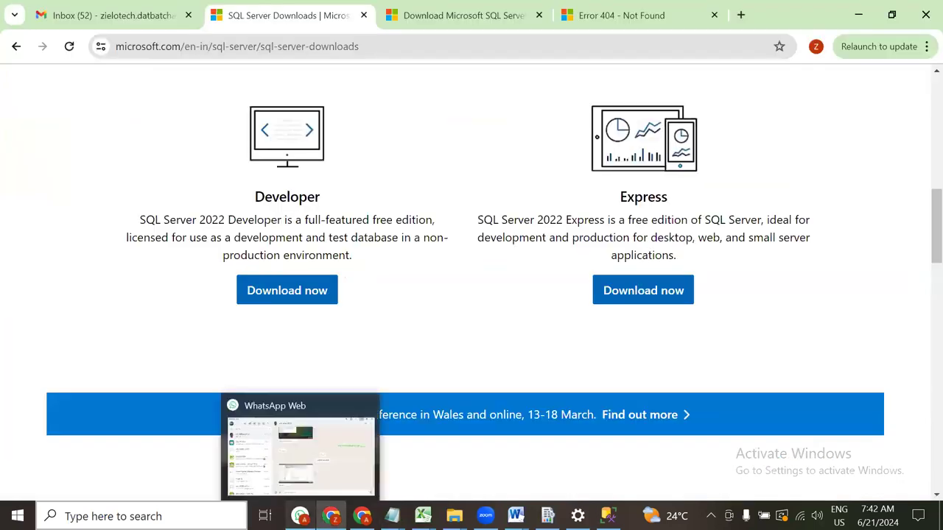
Look over the SQL Server Downloads page, then minimize Chrome to return to the notes
{"action": "scroll", "coordinate": [522, 140], "scroll_direction": "up", "scroll_amount": 2}
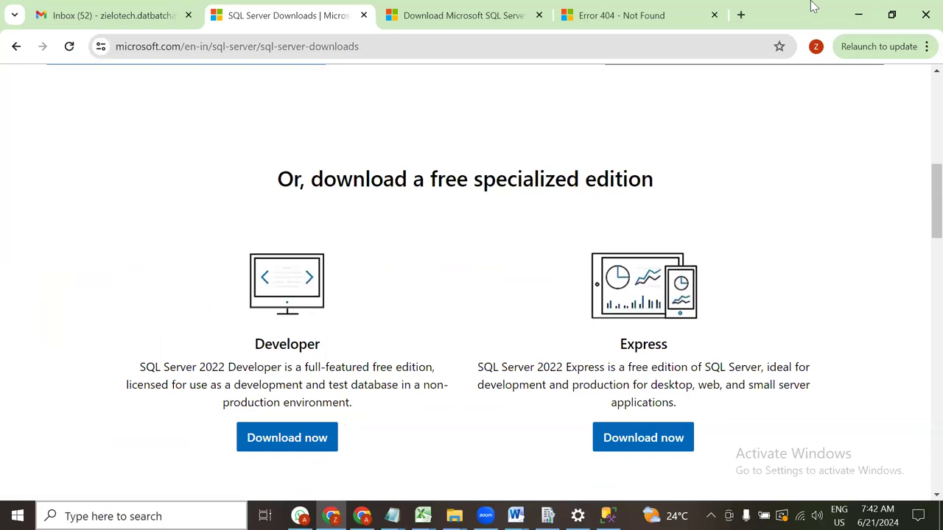
{"action": "scroll", "coordinate": [486, 279], "scroll_direction": "up", "scroll_amount": 5}
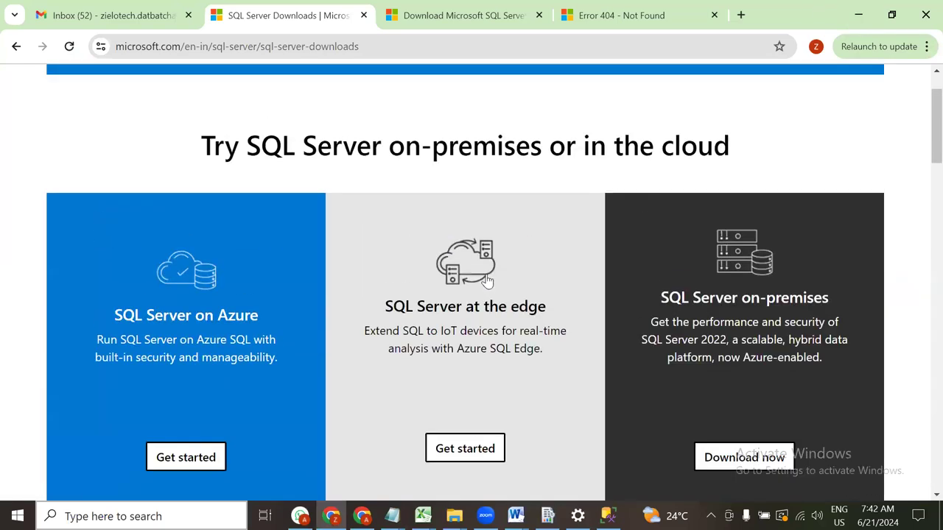
{"action": "scroll", "coordinate": [486, 279], "scroll_direction": "down", "scroll_amount": 12}
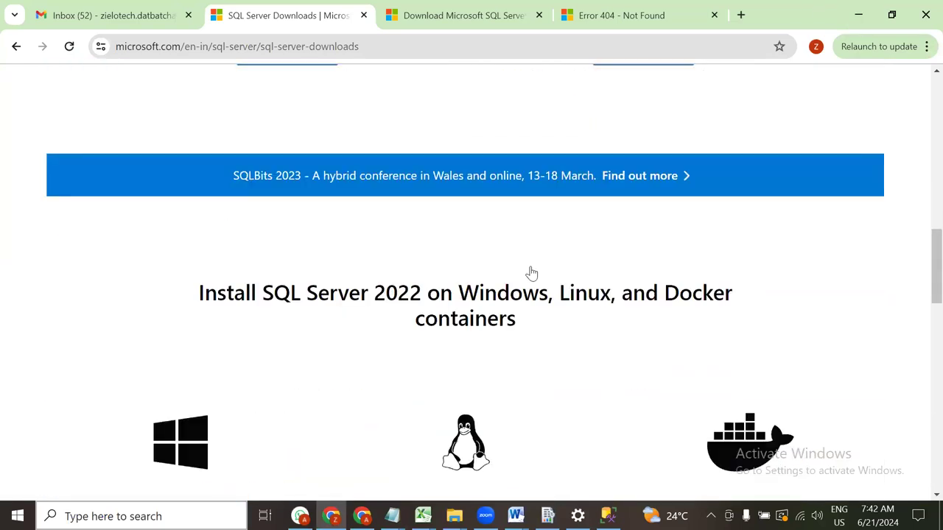
{"action": "left_click", "coordinate": [860, 14]}
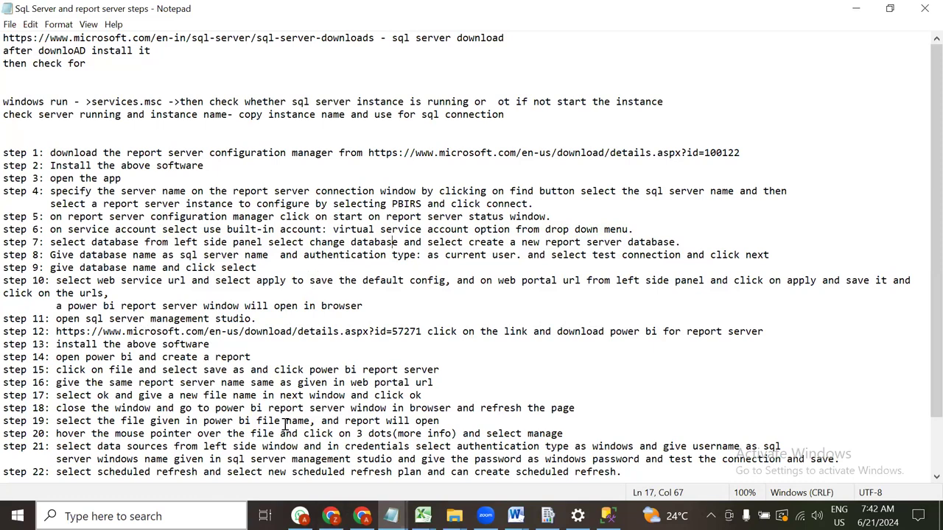
Scroll the notes to the scheduled-refresh note and show the PowerBI and Tableu folder previews
{"action": "scroll", "coordinate": [283, 397], "scroll_direction": "down", "scroll_amount": 2}
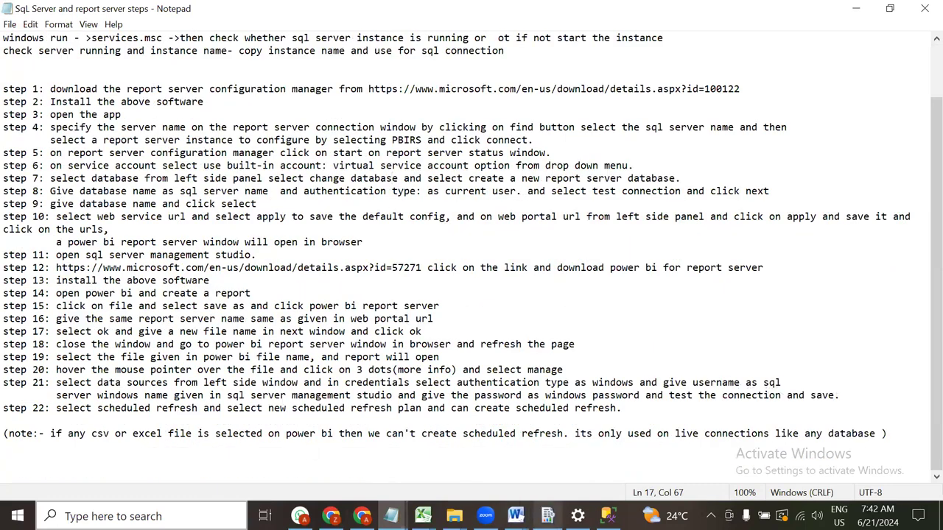
{"action": "left_click", "coordinate": [454, 515]}
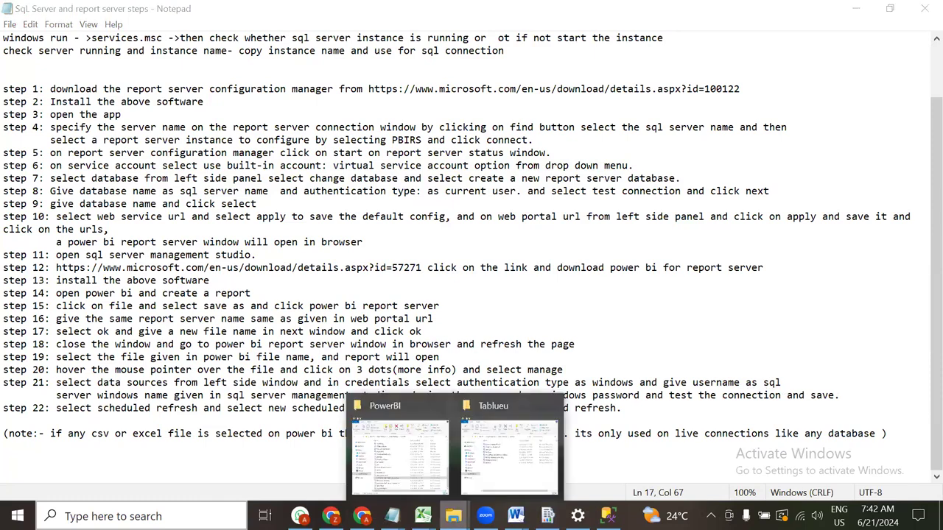
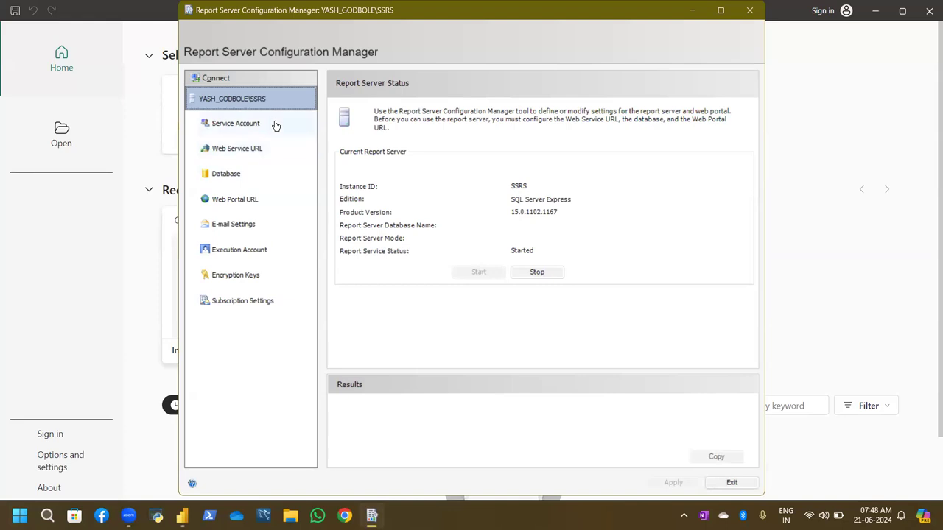
Switch the report server's service account to 'Use another account', then minimize all windows to the desktop
{"action": "left_click", "coordinate": [275, 126]}
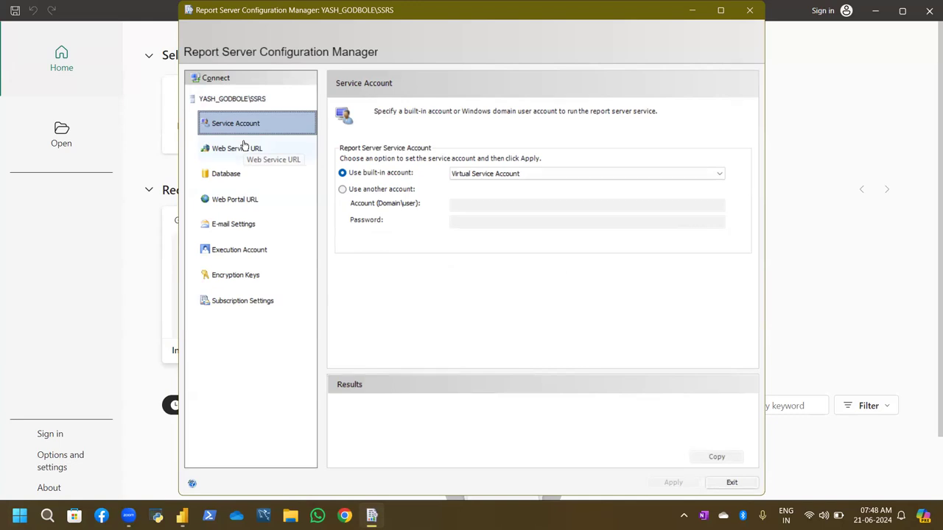
{"action": "left_click", "coordinate": [467, 173]}
{"action": "left_click", "coordinate": [467, 172]}
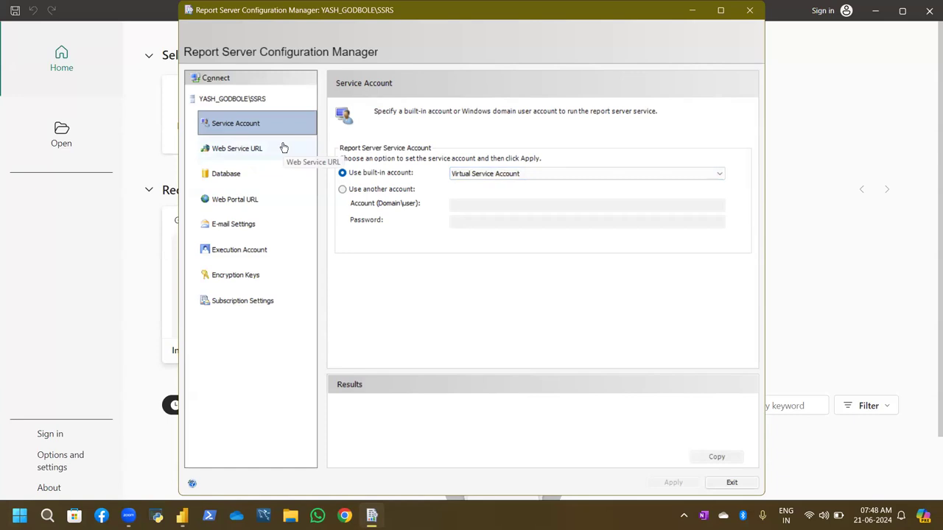
{"action": "left_click", "coordinate": [343, 190]}
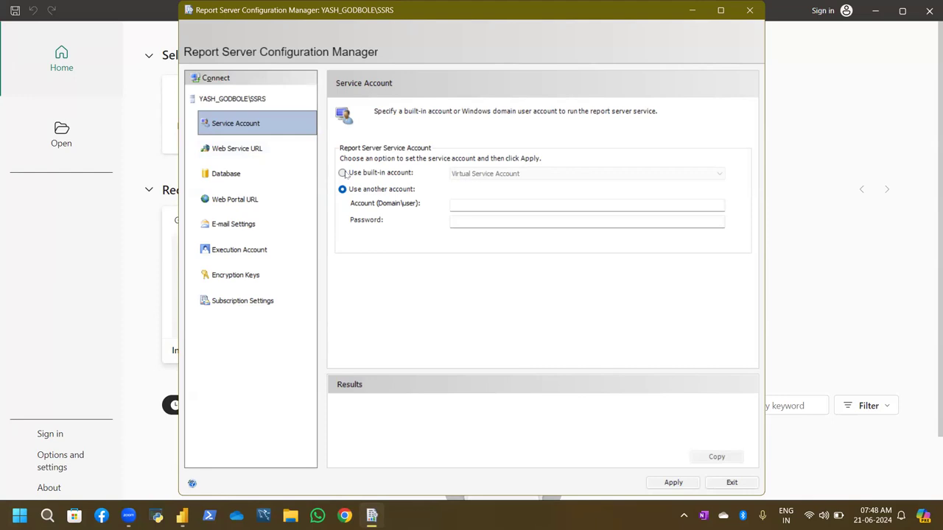
{"action": "key", "text": "alt+Tab"}
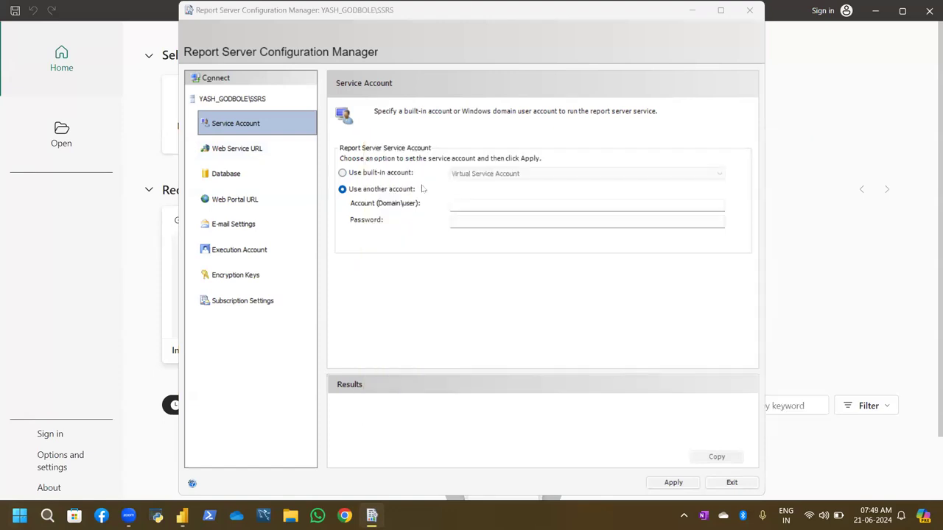
{"action": "key", "text": "super+d"}
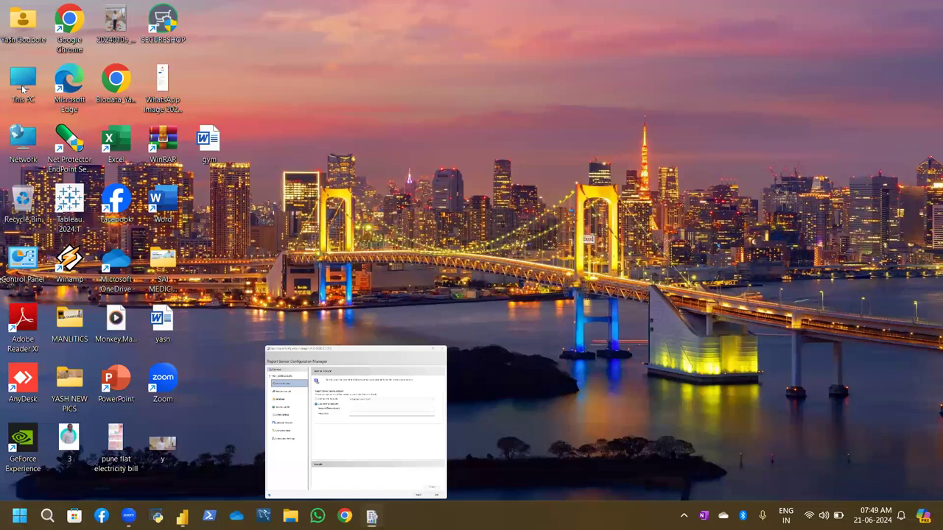
Open This PC's About page in Settings and copy the device name
{"action": "right_click", "coordinate": [22, 88]}
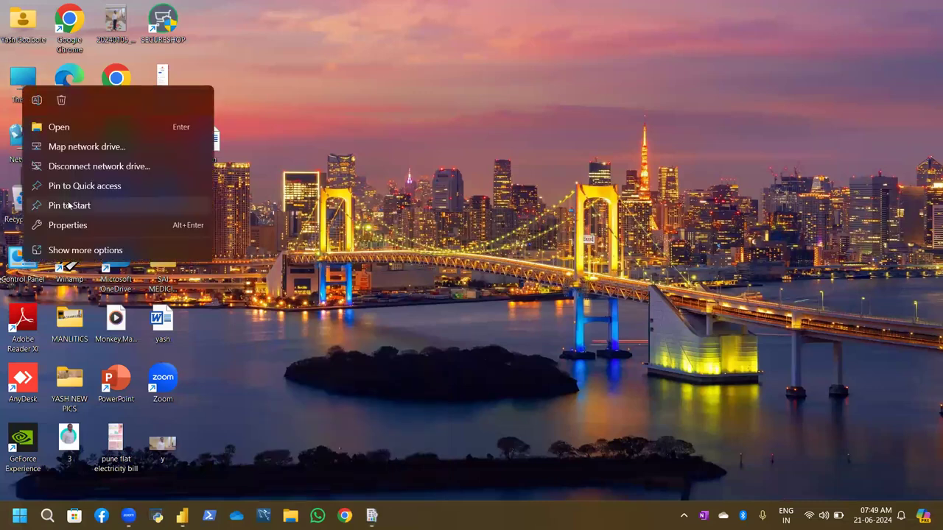
{"action": "left_click", "coordinate": [81, 226]}
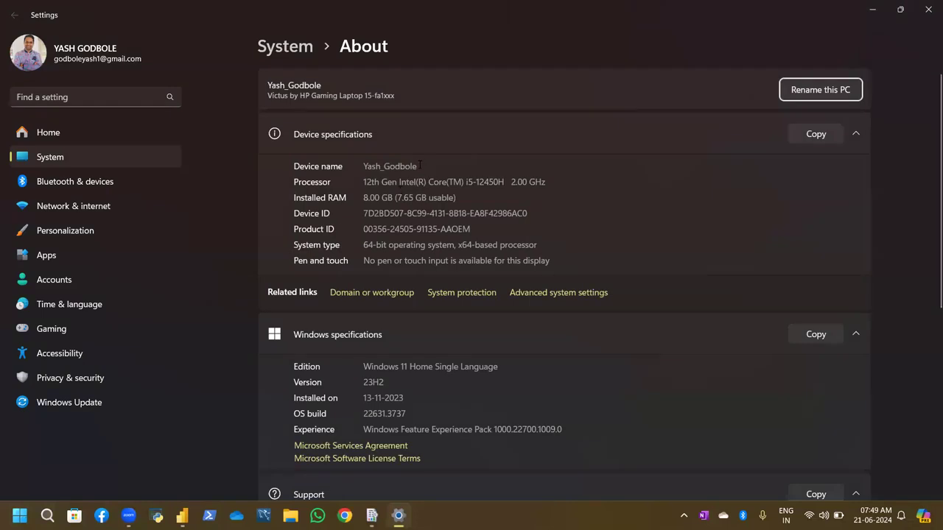
{"action": "left_click_drag", "start_coordinate": [420, 165], "coordinate": [365, 166]}
{"action": "key", "text": "ctrl+c"}
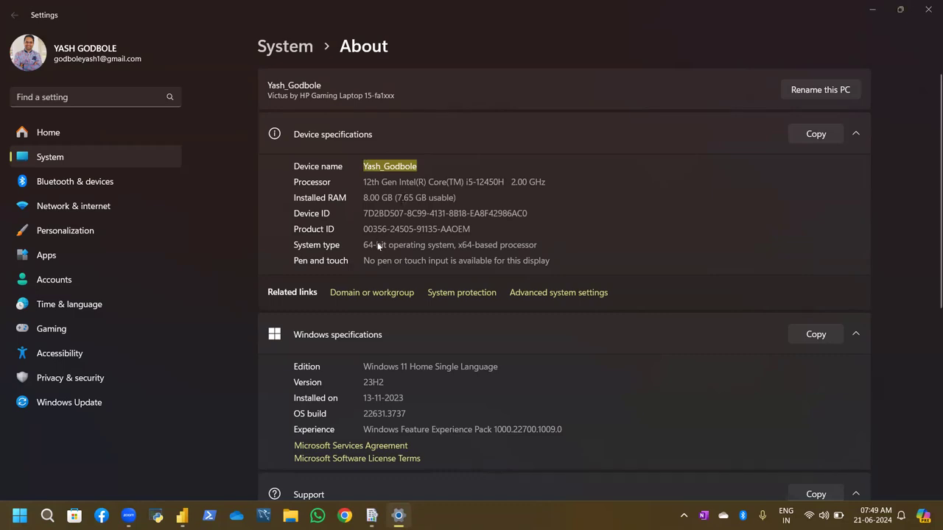
Paste the device name into the service Account field, move to Password, and return to Settings
{"action": "key", "text": "alt+Tab"}
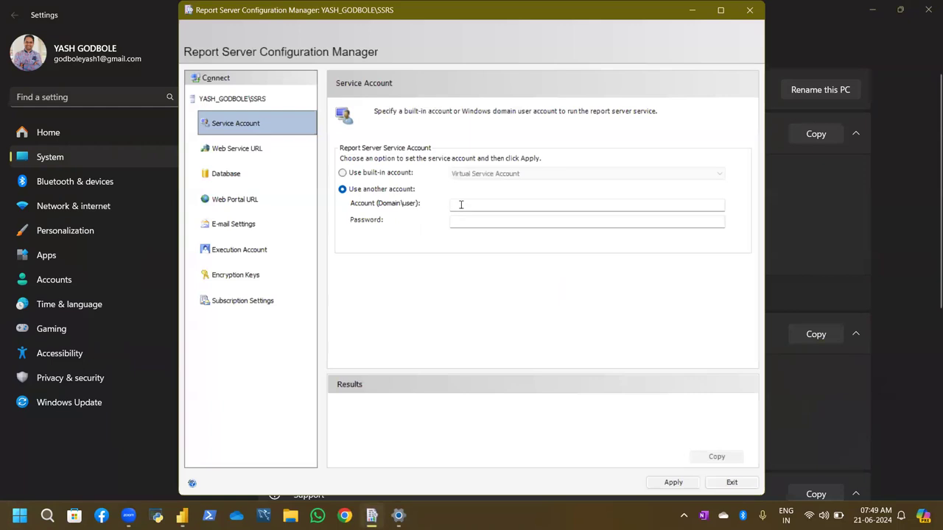
{"action": "left_click", "coordinate": [461, 205]}
{"action": "key", "text": "ctrl+v"}
{"action": "key", "text": "Tab"}
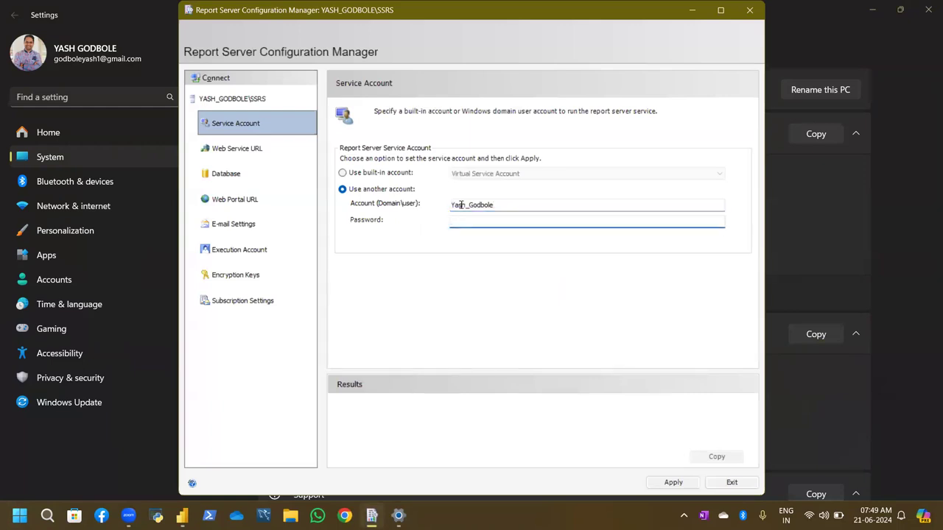
{"action": "key", "text": "alt+Tab"}
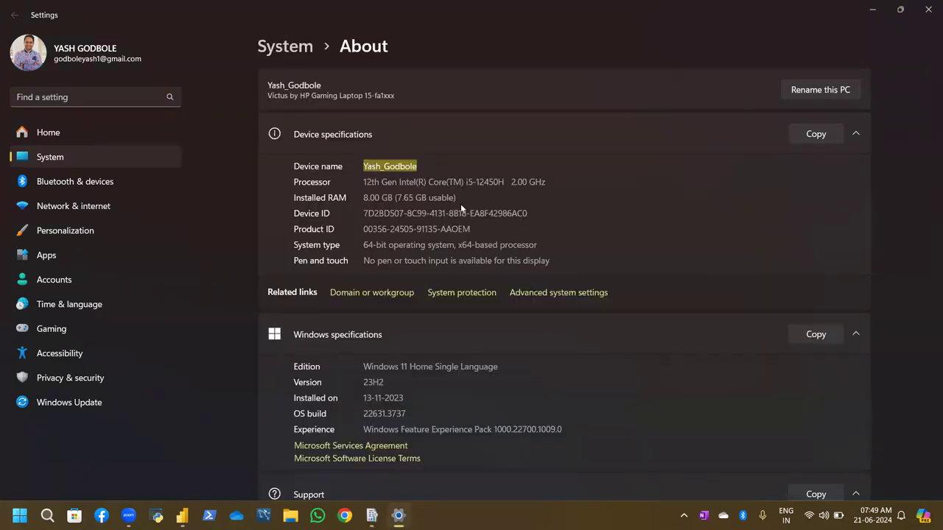
Close Settings and leave the service account Password field empty
{"action": "left_click", "coordinate": [927, 6]}
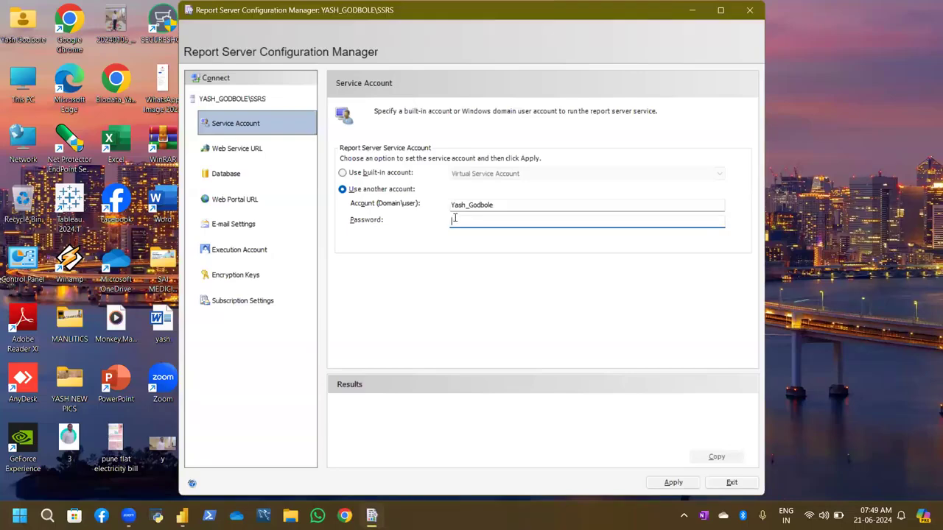
{"action": "key", "text": "ctrl+v"}
{"action": "key", "text": "ctrl+a"}
{"action": "key", "text": "BackSpace"}
{"action": "left_click", "coordinate": [499, 208]}
{"action": "left_click", "coordinate": [480, 219]}
Make the Account read devicename\devicename, with a backslash and the pasted device name, Password still empty
{"action": "left_click", "coordinate": [510, 205]}
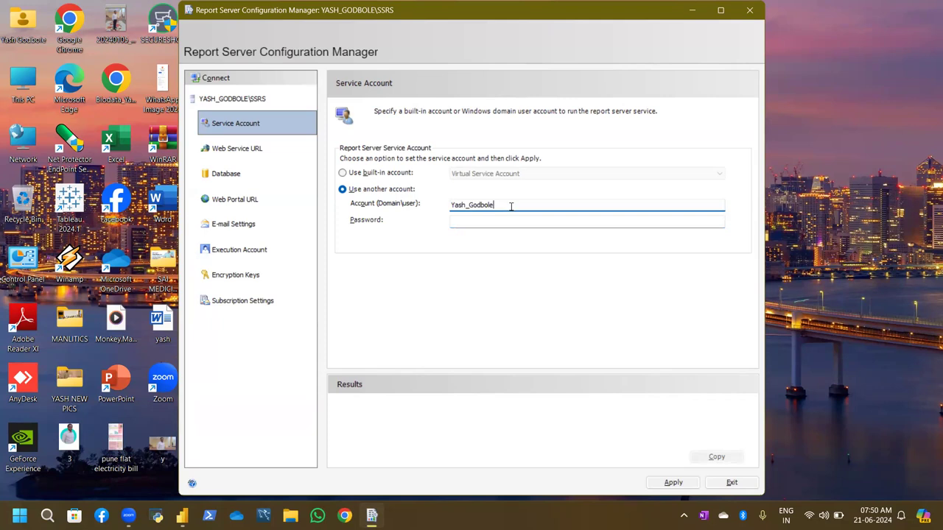
{"action": "type", "text": "/"}
{"action": "key", "text": "BackSpace"}
{"action": "type", "text": "\\"}
{"action": "key", "text": "BackSpace"}
{"action": "type", "text": "/"}
{"action": "key", "text": "BackSpace"}
{"action": "type", "text": "\\"}
{"action": "key", "text": "ctrl+v"}
{"action": "left_click", "coordinate": [452, 221]}
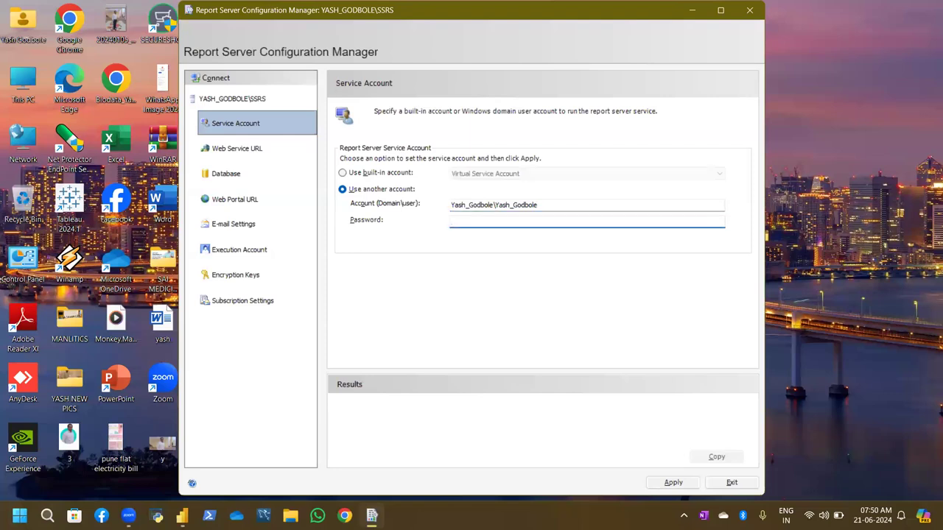
{"action": "type", "text": "•"}
{"action": "key", "text": "BackSpace"}
After the other-account apply fails, revert to the built-in Virtual Service Account and apply it
{"action": "left_click", "coordinate": [673, 482]}
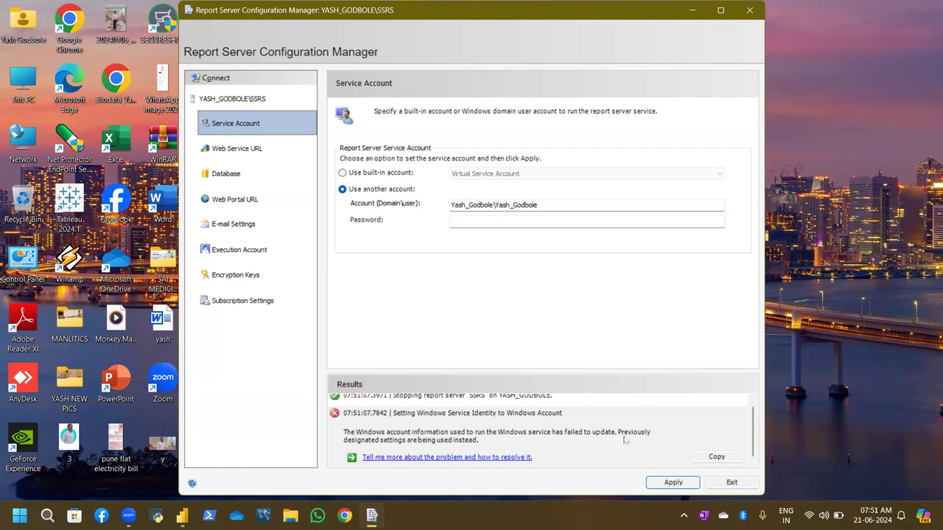
{"action": "left_click", "coordinate": [673, 481]}
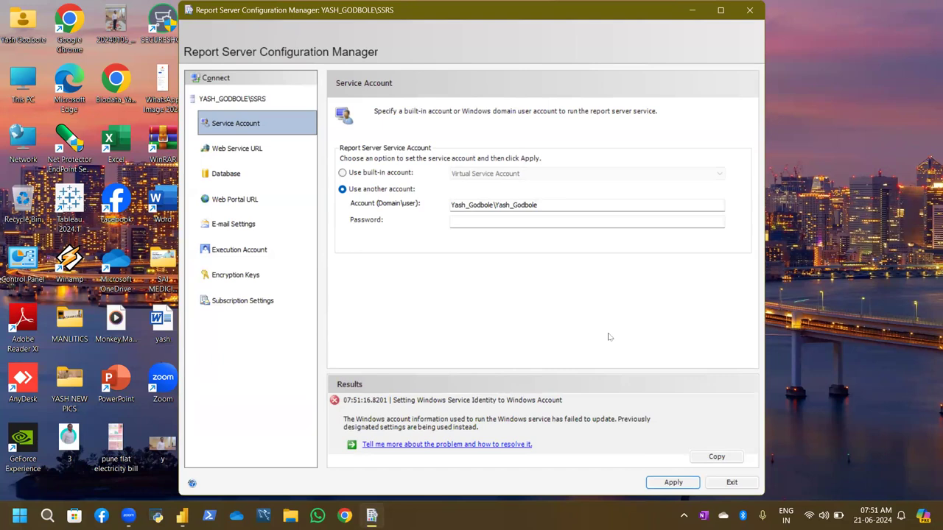
{"action": "right_click", "coordinate": [25, 88]}
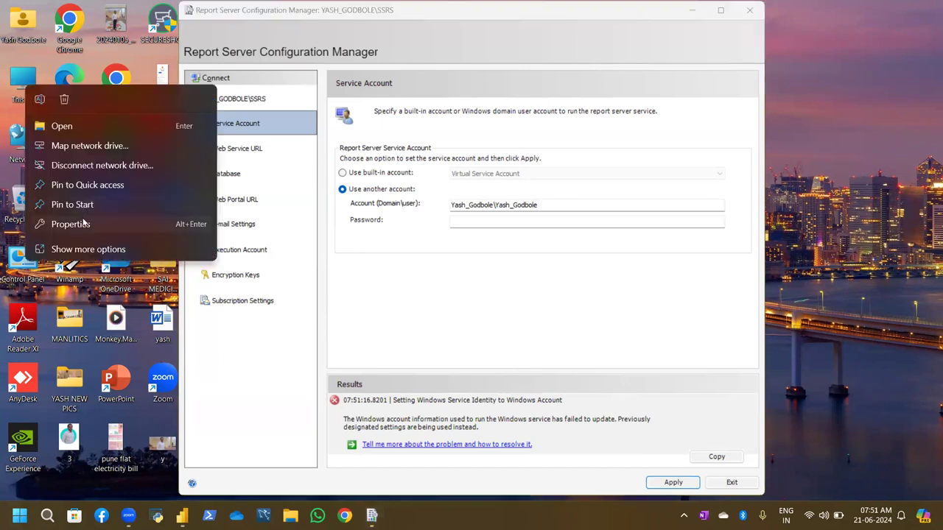
{"action": "left_click", "coordinate": [467, 224]}
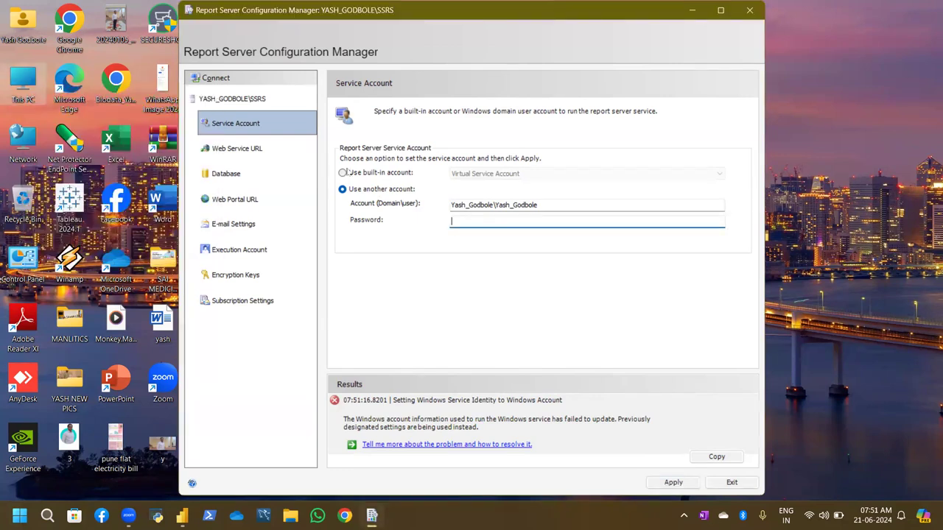
{"action": "left_click", "coordinate": [342, 172]}
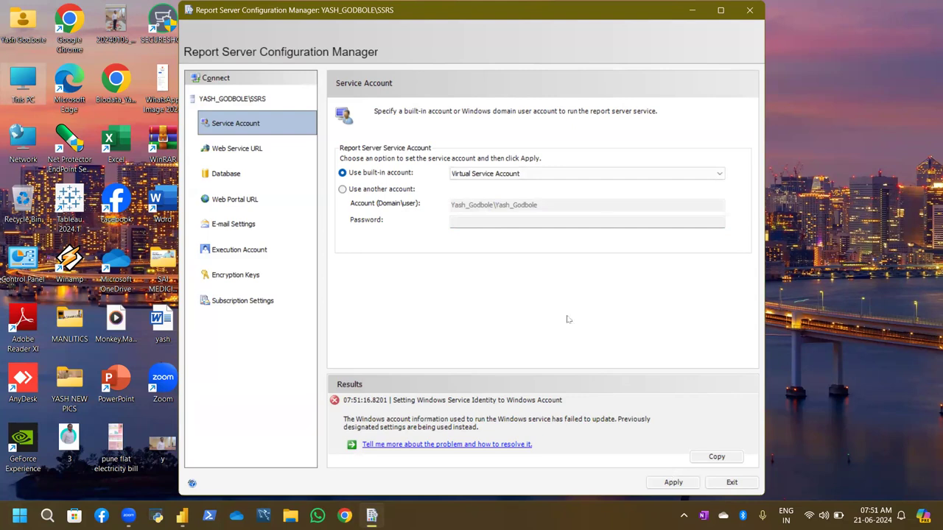
{"action": "left_click", "coordinate": [672, 481]}
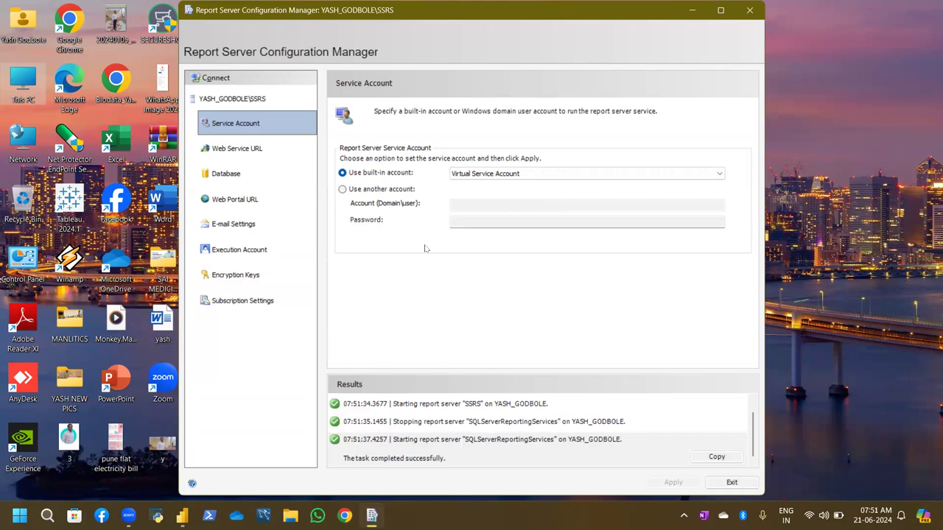
Apply the default Web Service URL (ReportServer, All Assigned, port 80) and open its generated link
{"action": "left_click", "coordinate": [283, 149]}
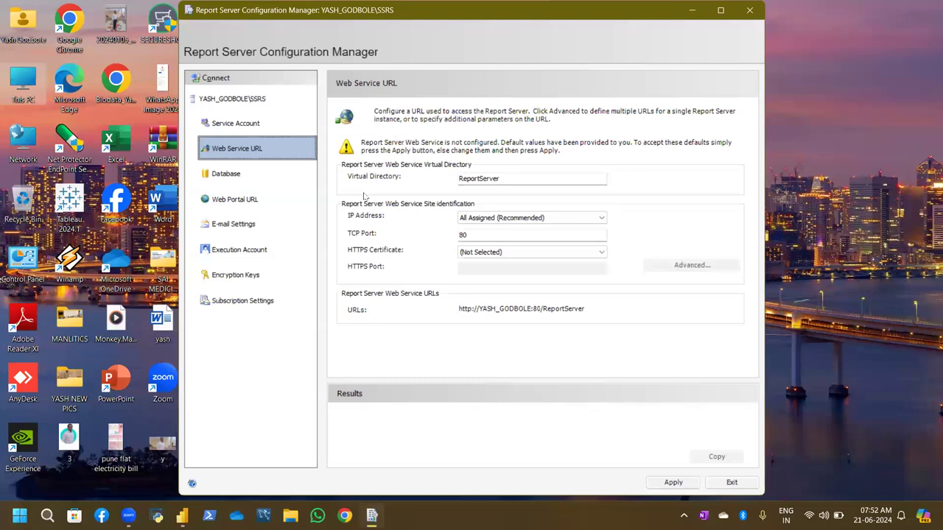
{"action": "left_click", "coordinate": [683, 487]}
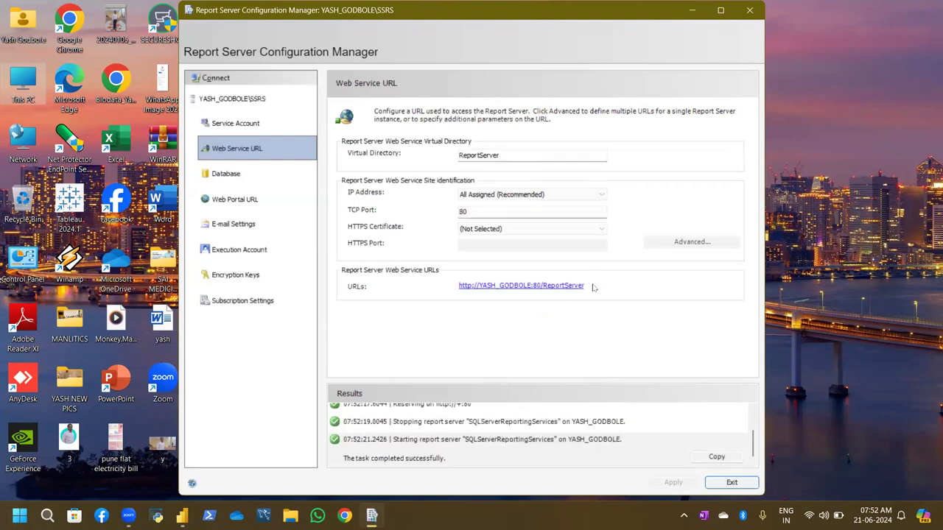
{"action": "left_click", "coordinate": [477, 289]}
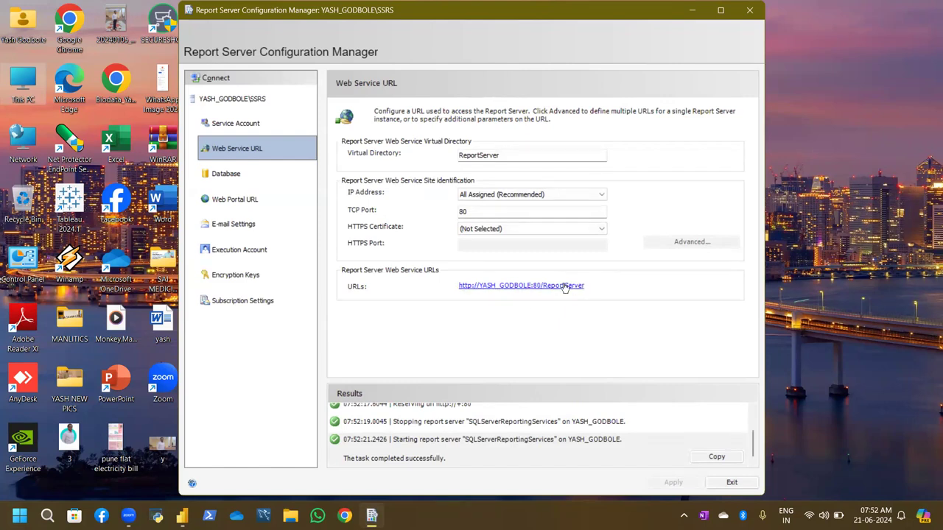
Copy the ReportServer URL from Chrome's address bar and switch to WhatsApp
{"action": "left_click", "coordinate": [471, 289]}
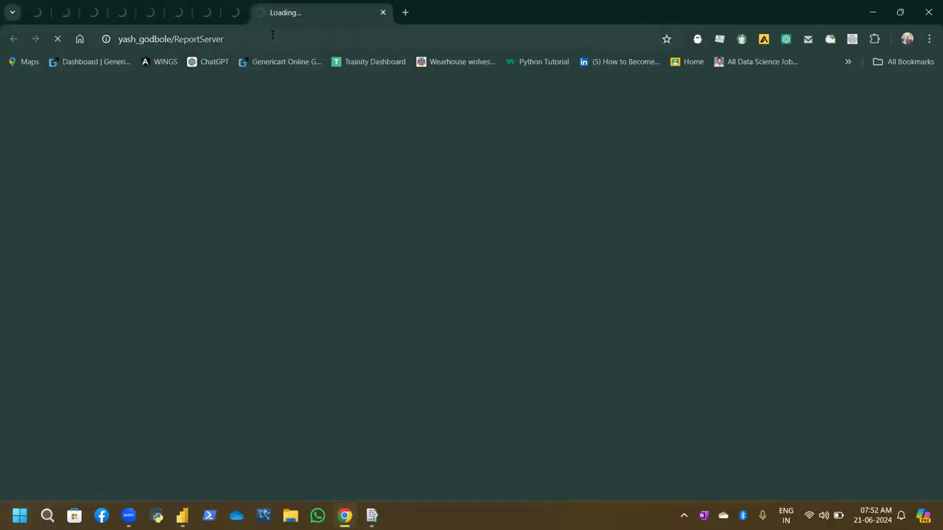
{"action": "left_click", "coordinate": [272, 38]}
{"action": "key", "text": "ctrl+c"}
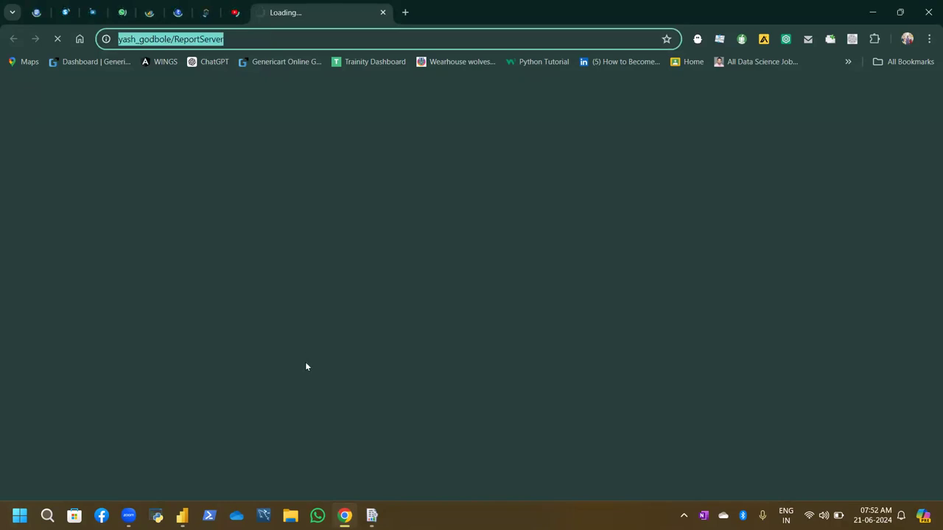
{"action": "left_click", "coordinate": [317, 515]}
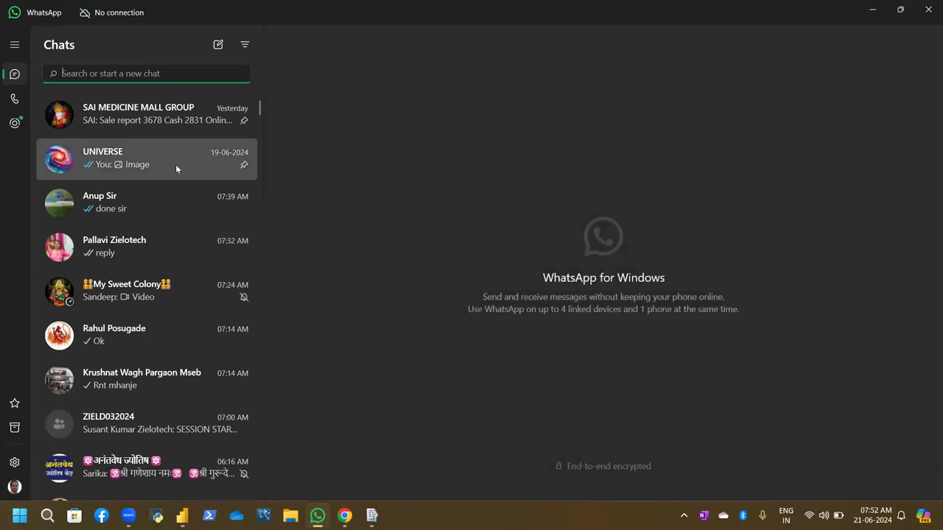
Send the ReportServer URL as a message in the UNIVERSE chat, then close WhatsApp
{"action": "left_click", "coordinate": [176, 167]}
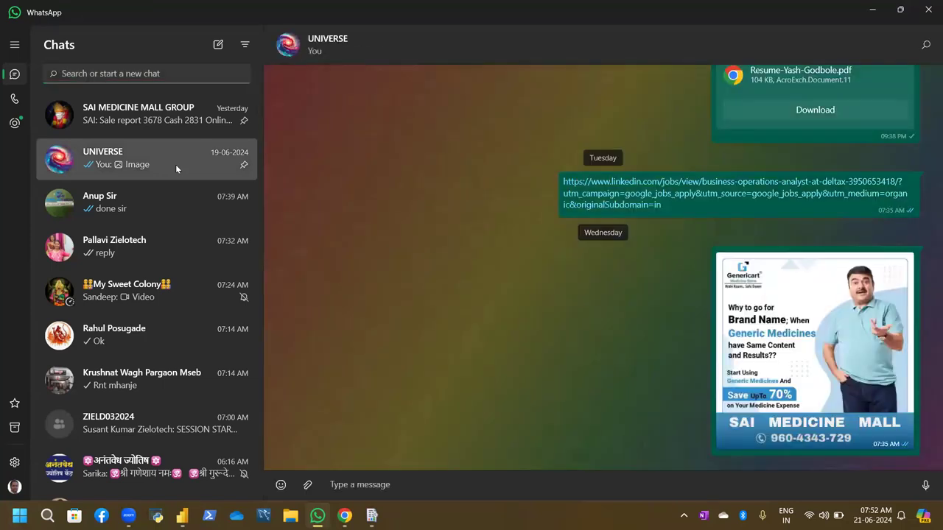
{"action": "left_click", "coordinate": [422, 480]}
{"action": "key", "text": "ctrl+v"}
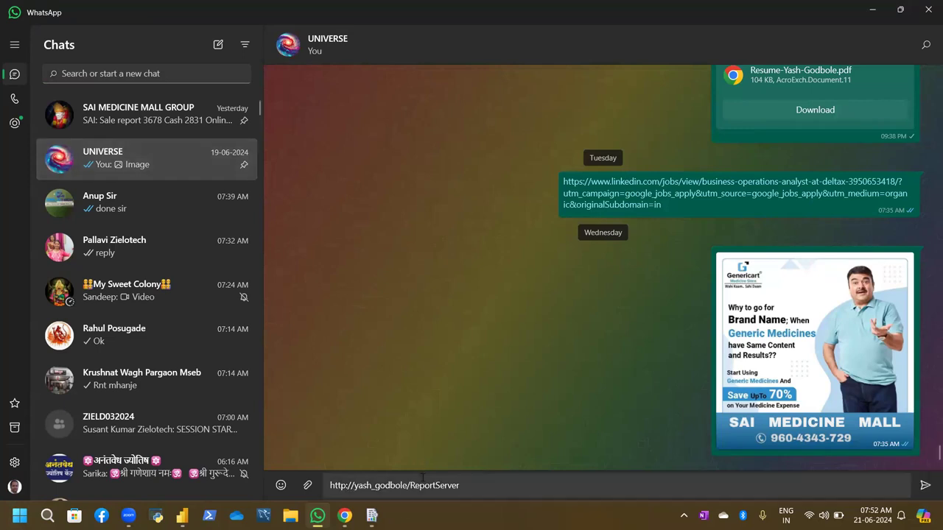
{"action": "key", "text": "Return"}
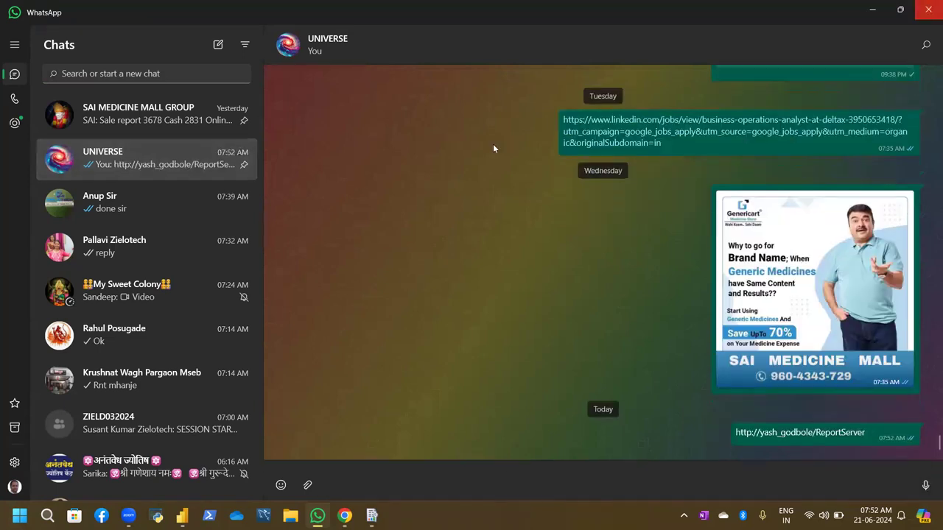
{"action": "left_click", "coordinate": [928, 10]}
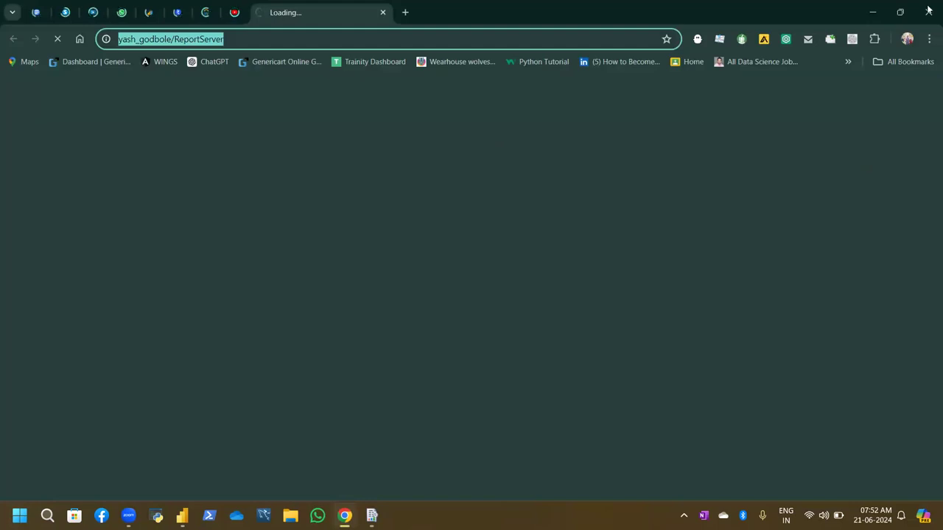
Go to the Database page in Configuration Manager and launch the Change Database wizard
{"action": "left_click", "coordinate": [372, 515]}
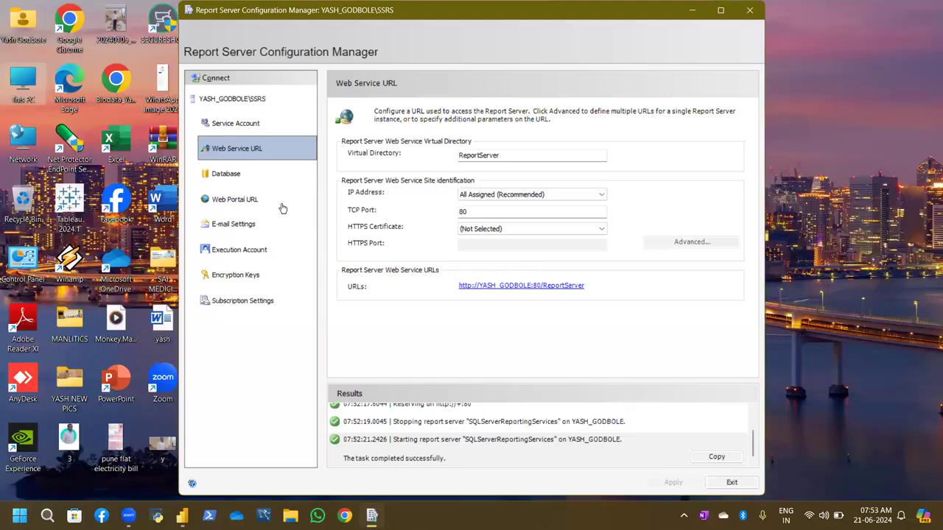
{"action": "left_click", "coordinate": [218, 172]}
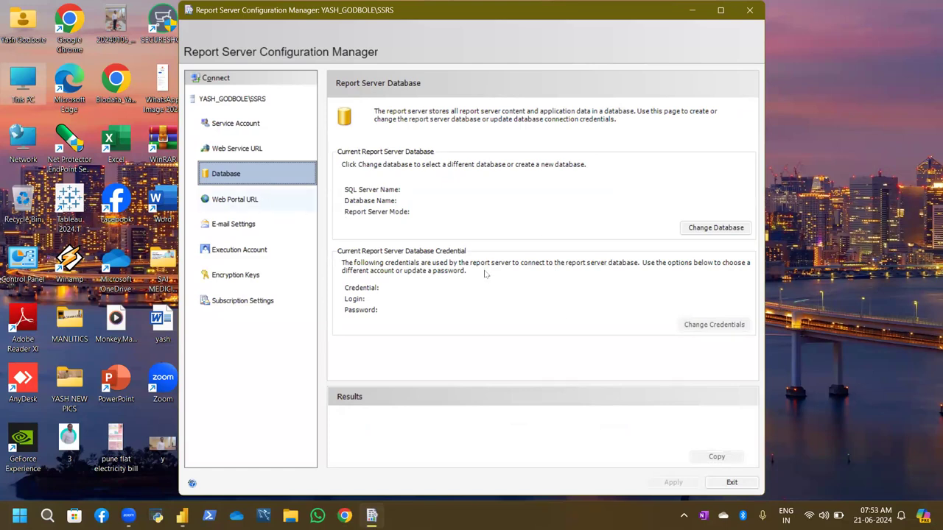
{"action": "left_click", "coordinate": [715, 228]}
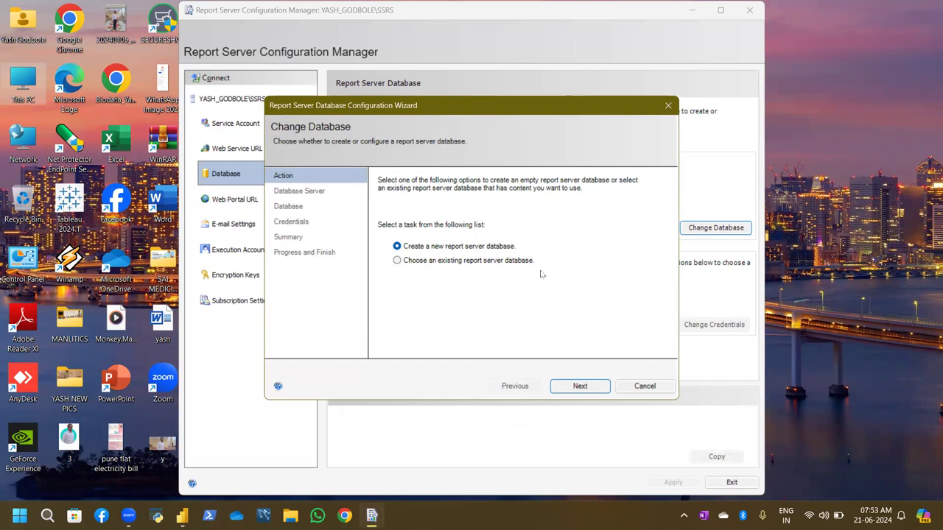
Continue with 'Create a new report server database' and test the server connection, which fails with error 40
{"action": "left_click", "coordinate": [592, 388]}
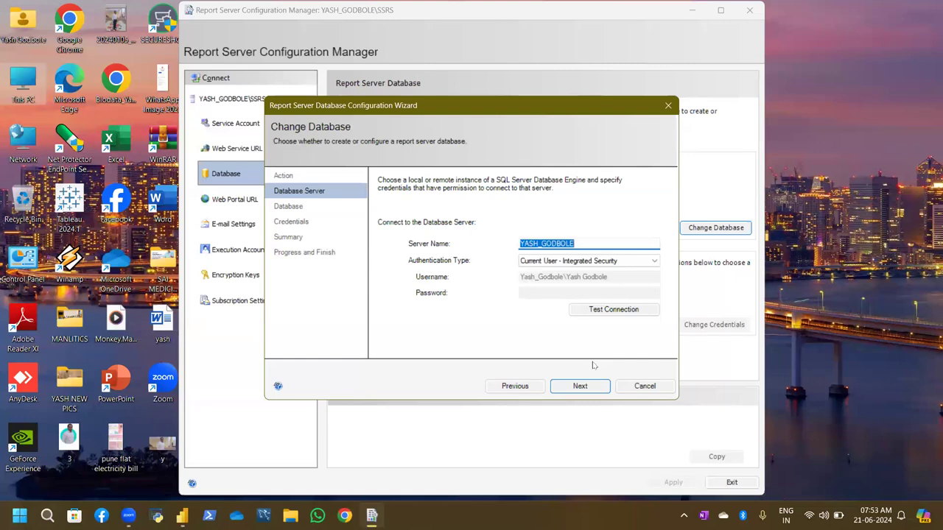
{"action": "left_click", "coordinate": [579, 386]}
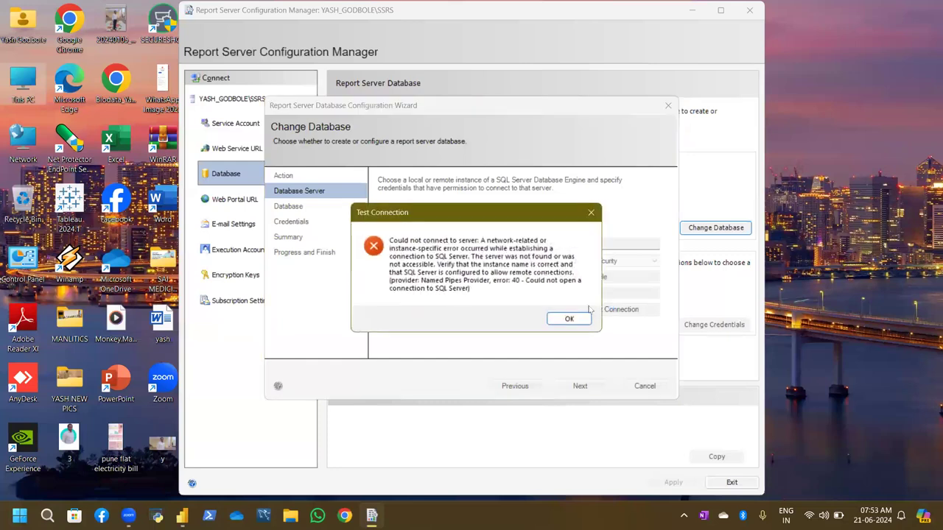
Dismiss the error, retest the database server connection, and dismiss the repeated error 40
{"action": "left_click", "coordinate": [568, 318]}
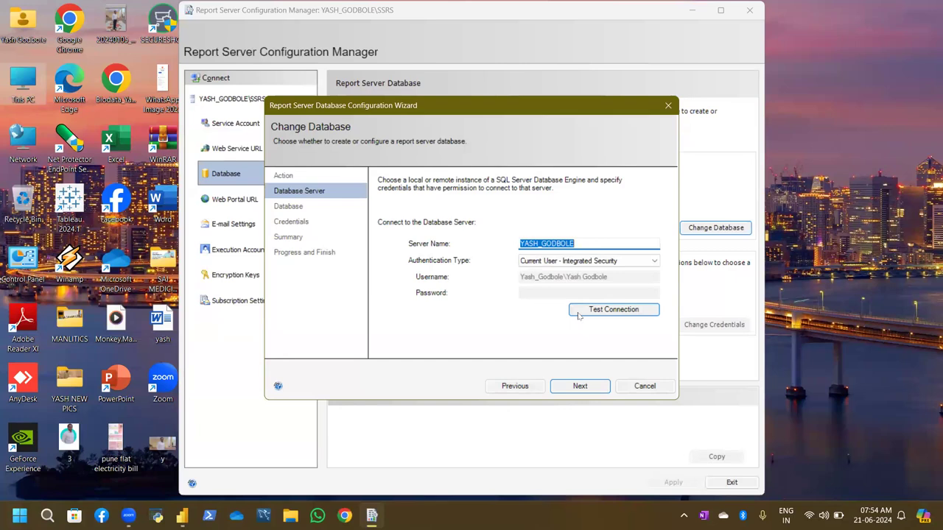
{"action": "left_click", "coordinate": [578, 315]}
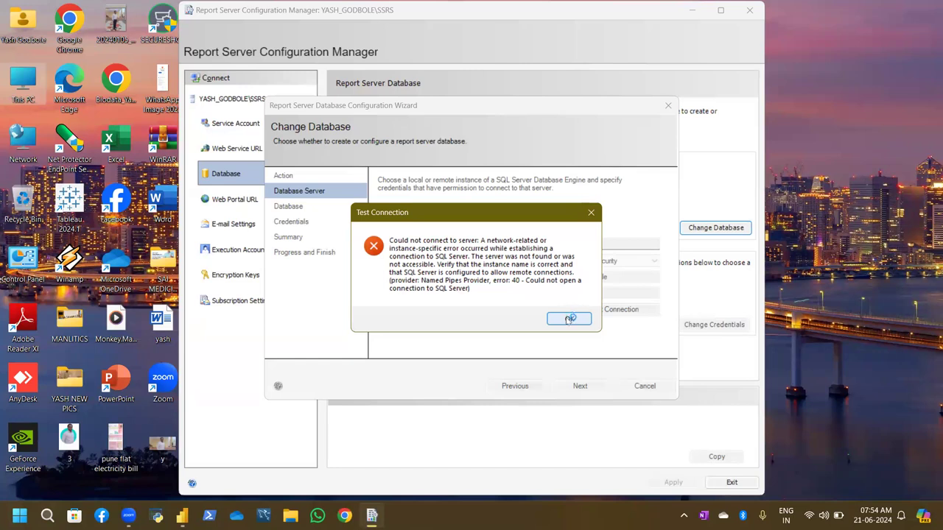
{"action": "left_click", "coordinate": [567, 319]}
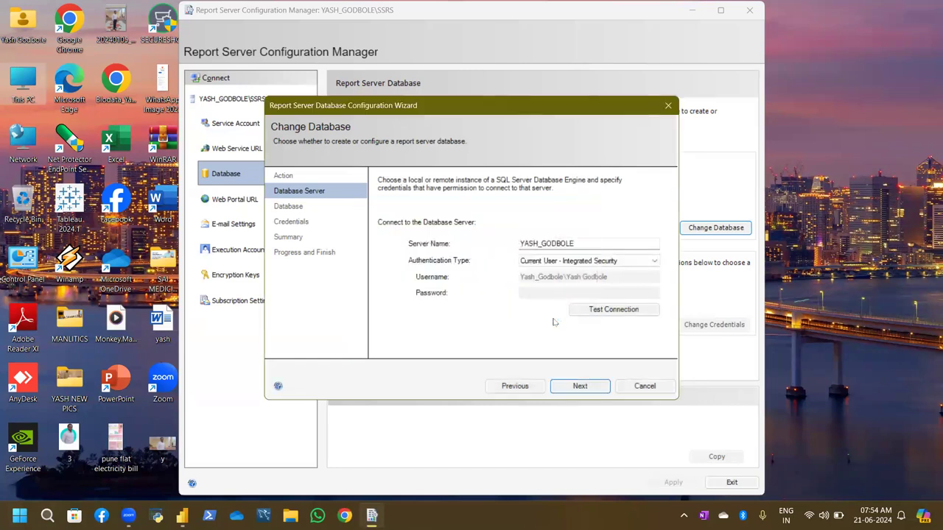